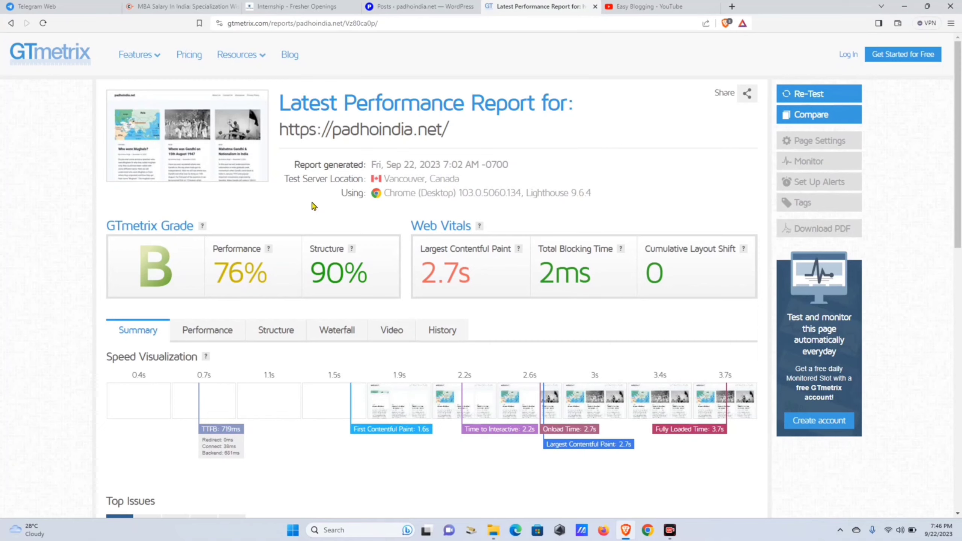
Switch to the padhoindia.net WordPress admin and open the LiteSpeed Cache dashboard to view its status overview
left_click(409, 7)
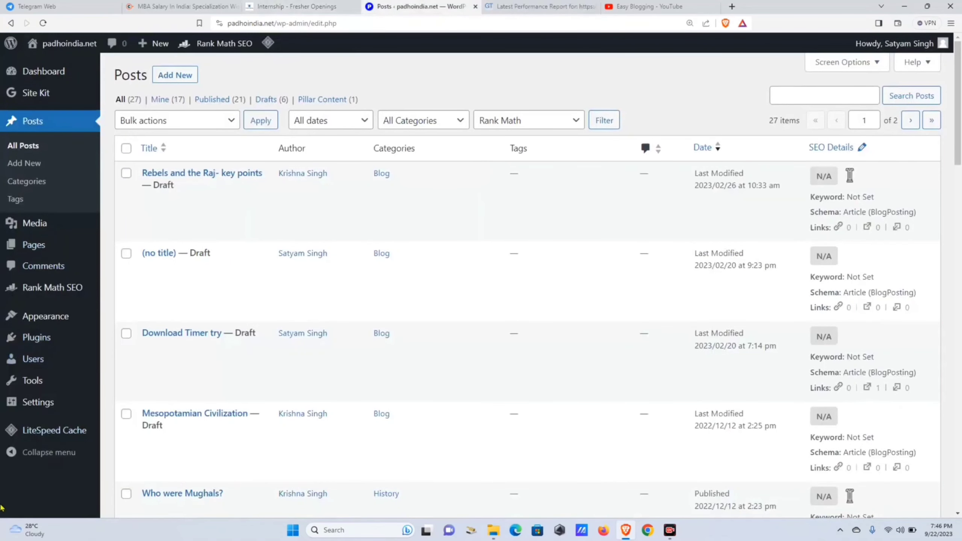
mouse_move(44, 439)
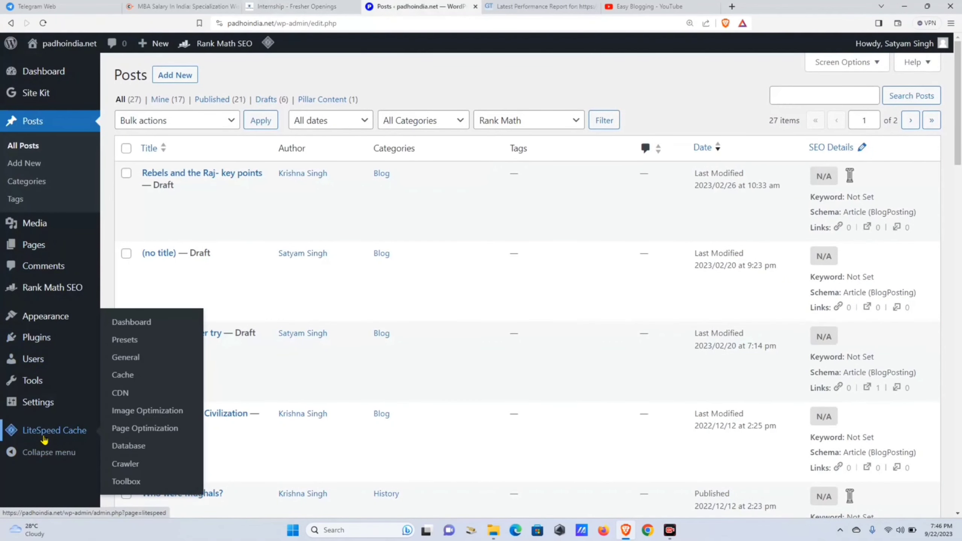
left_click(45, 439)
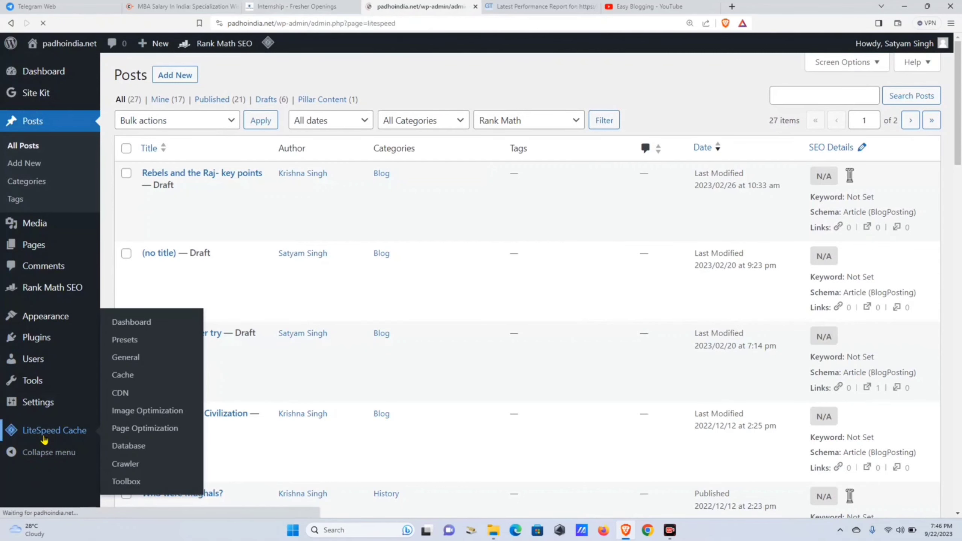
scroll(306, 285, "down", 3)
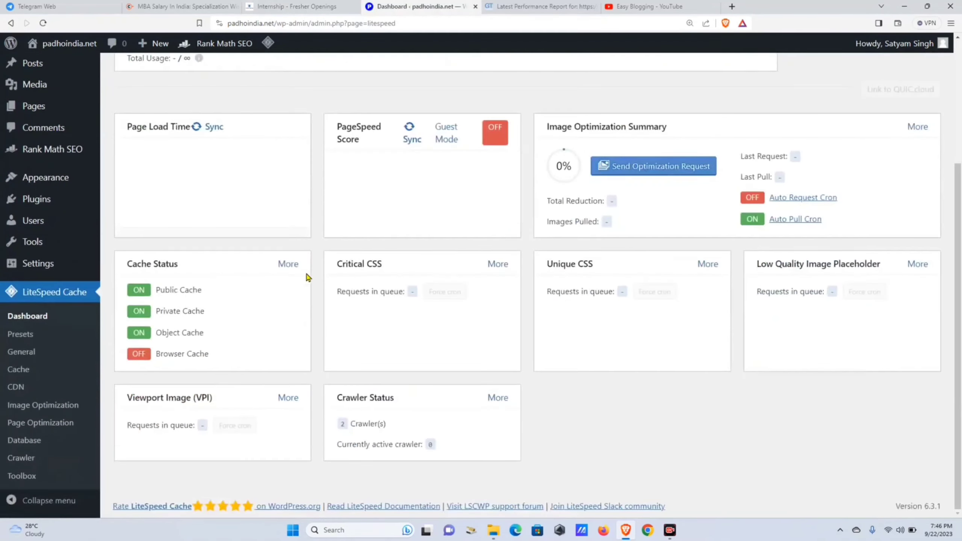
Open the LiteSpeed Cache General settings and request a domain key for the site
left_click(24, 354)
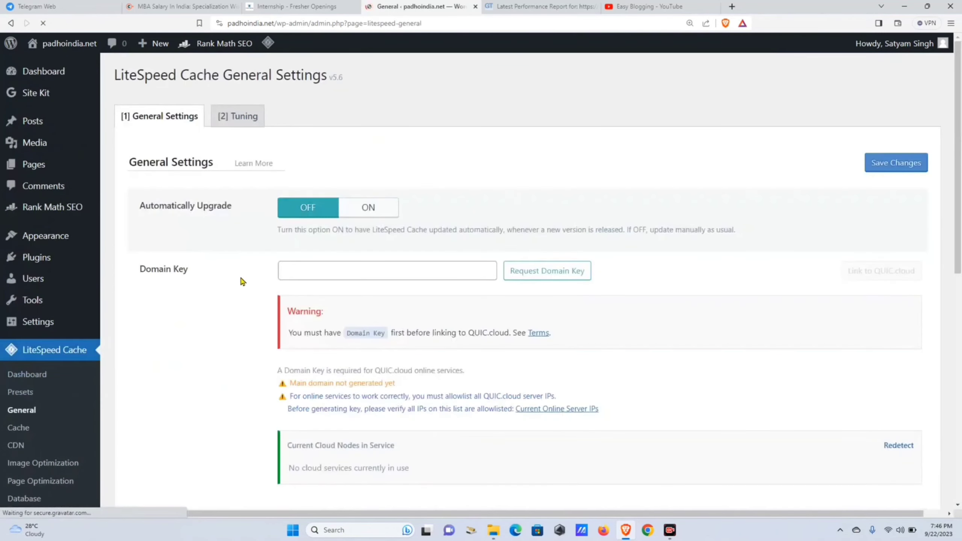
scroll(194, 247, "down", 2)
scroll(193, 247, "up", 1)
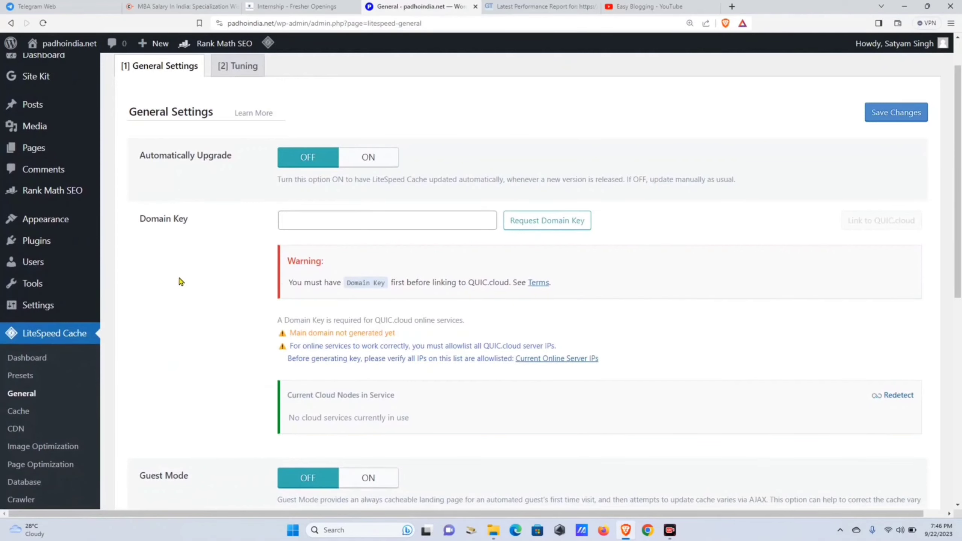
scroll(182, 282, "up", 1)
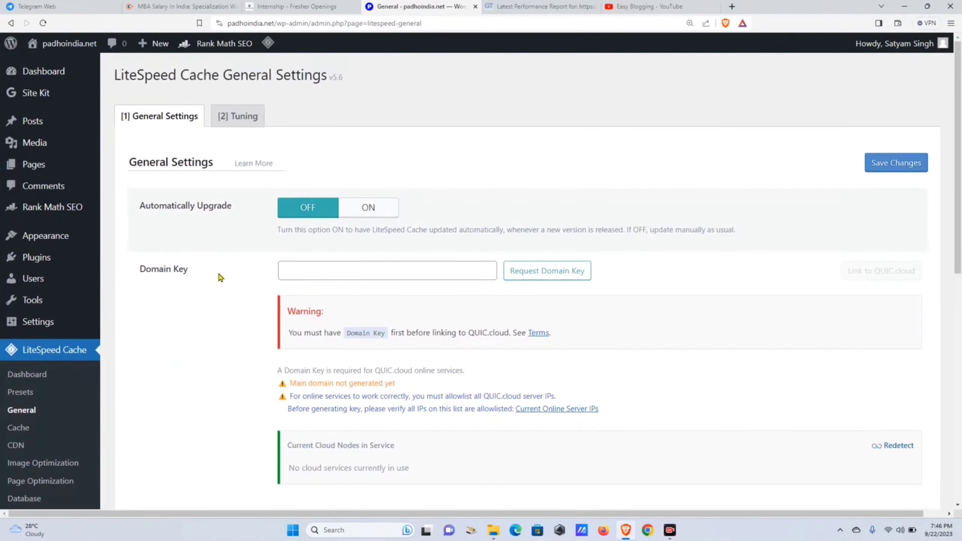
left_click(533, 275)
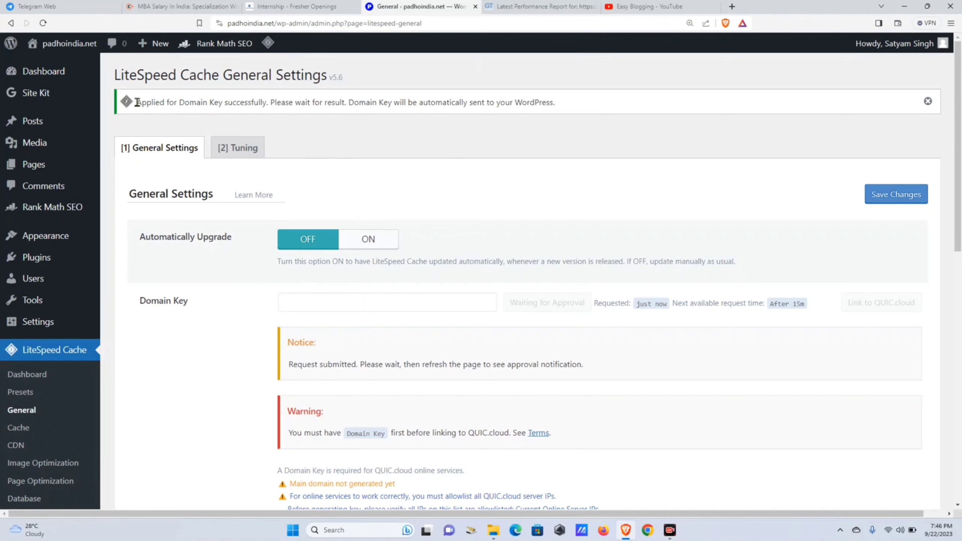
Read the notice about the domain key request and reload the General settings page to retrieve the key
left_click_drag(136, 101, 525, 98)
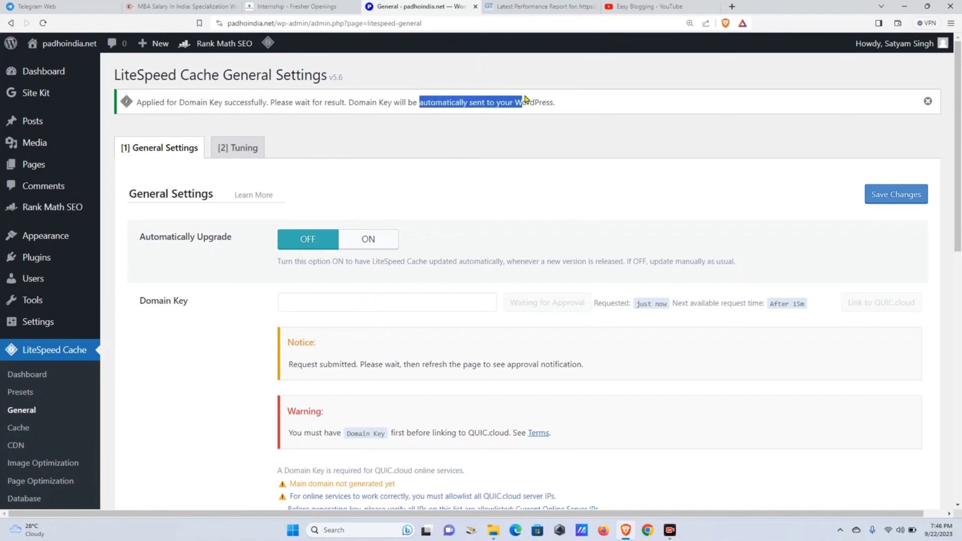
left_click(527, 122)
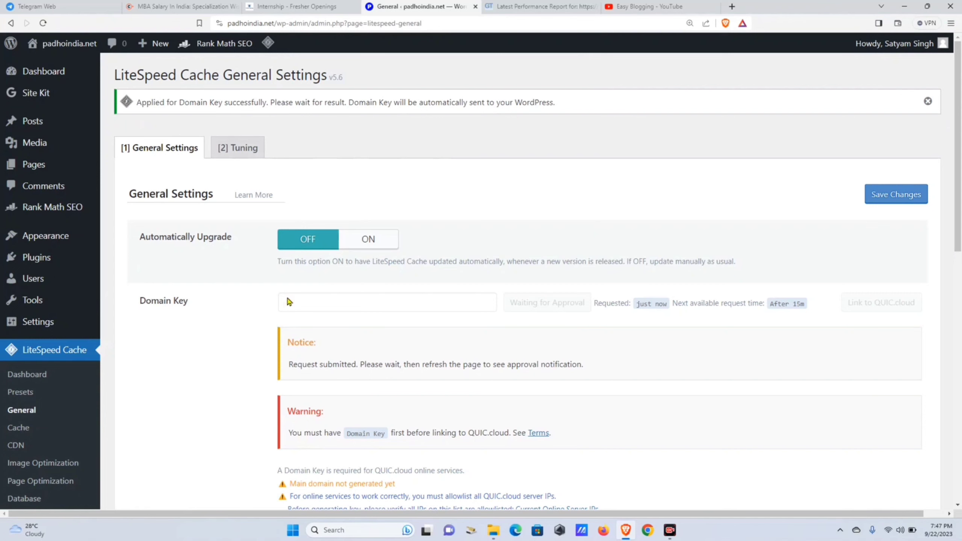
left_click(42, 24)
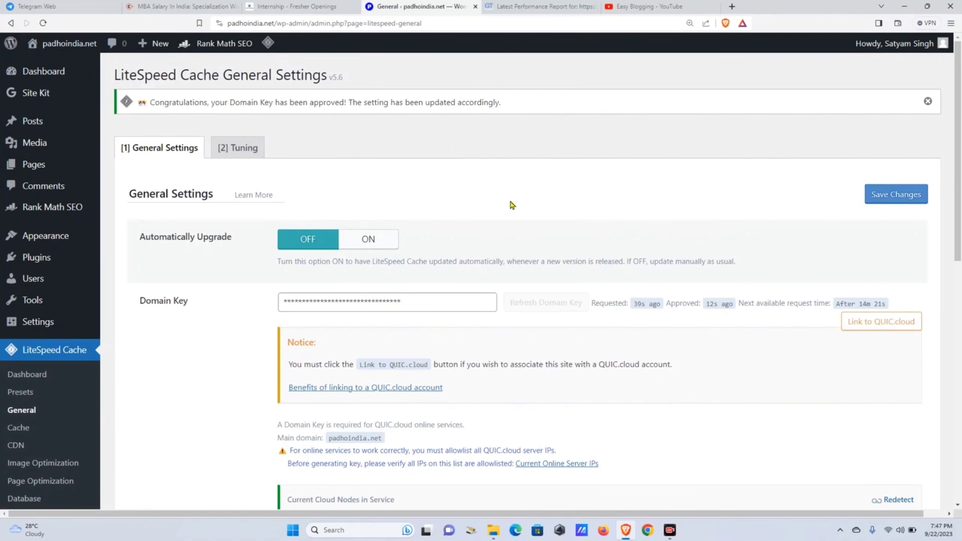
Review the General settings, including Domain Key, Guest Mode, Guest Optimization, Server IP and Notifications
scroll(484, 206, "down", 2)
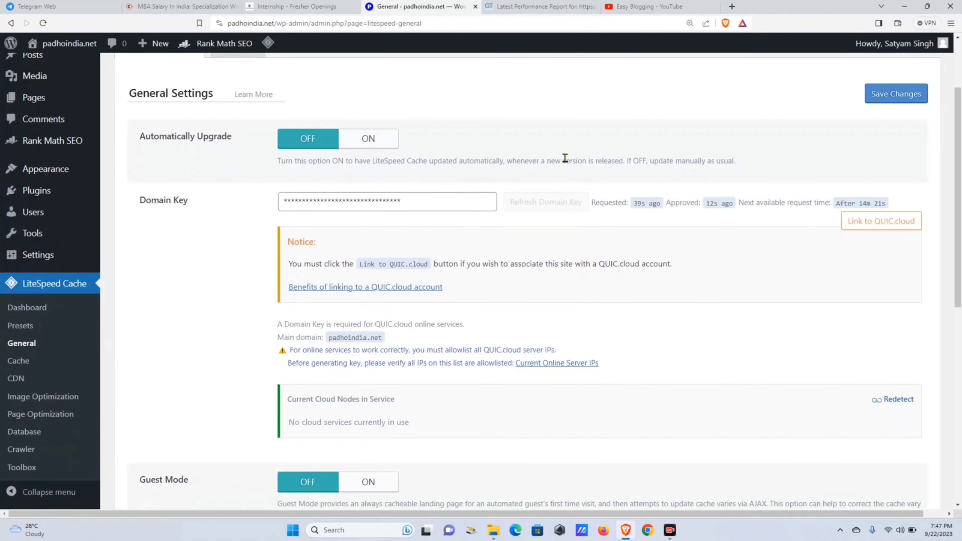
scroll(601, 162, "up", 2)
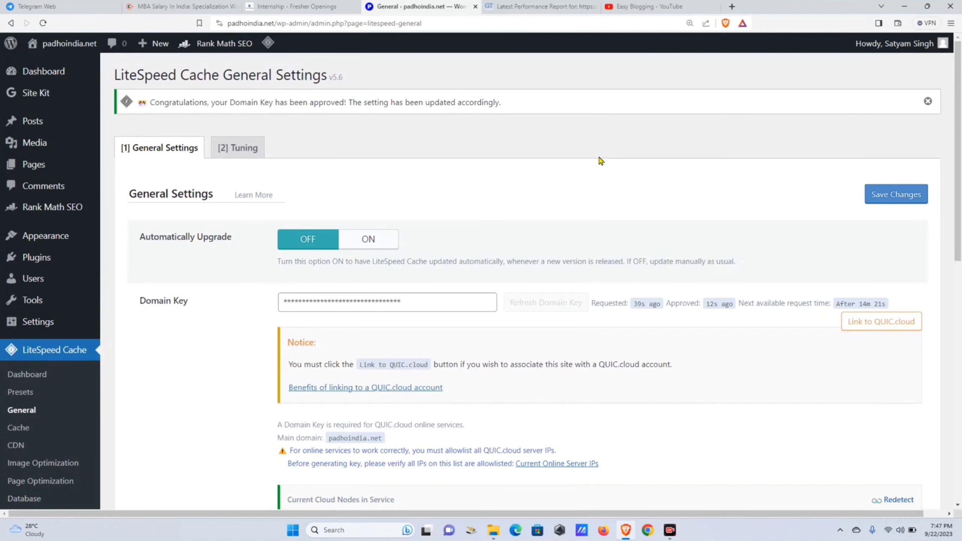
scroll(601, 161, "down", 3)
scroll(415, 190, "up", 2)
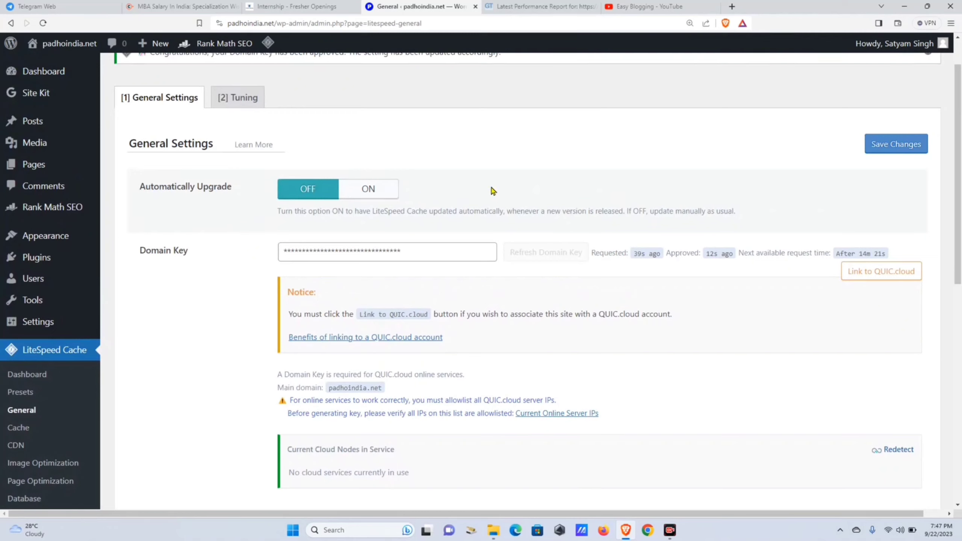
scroll(492, 190, "down", 5)
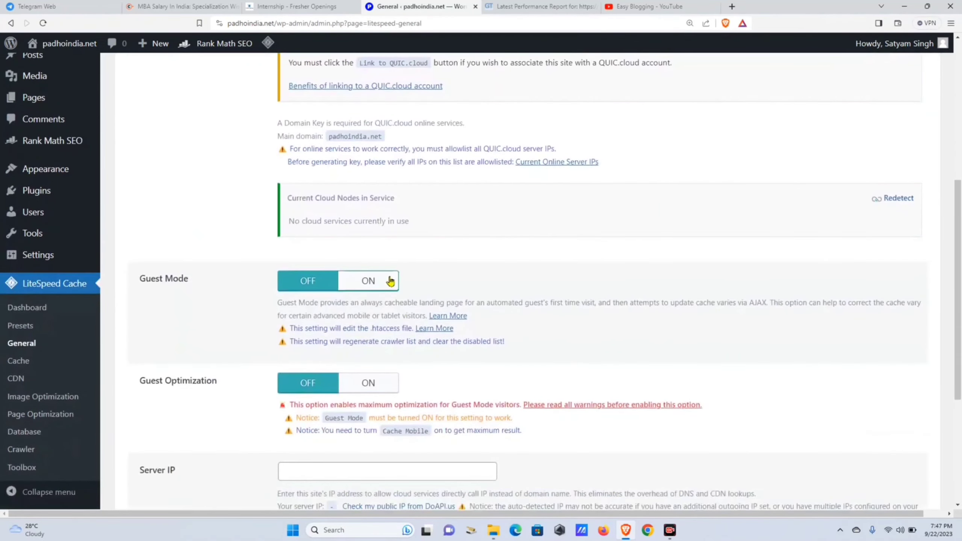
scroll(358, 248, "down", 3)
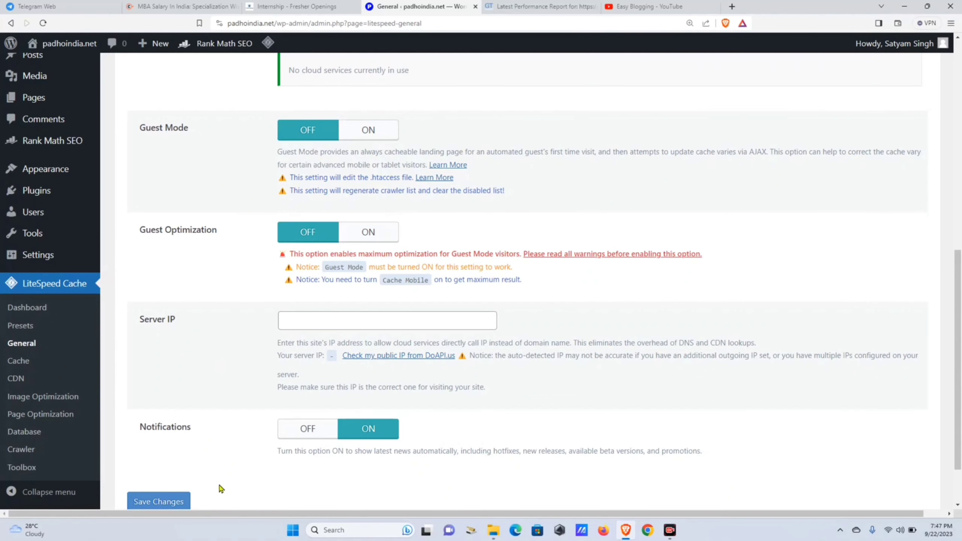
scroll(594, 414, "up", 10)
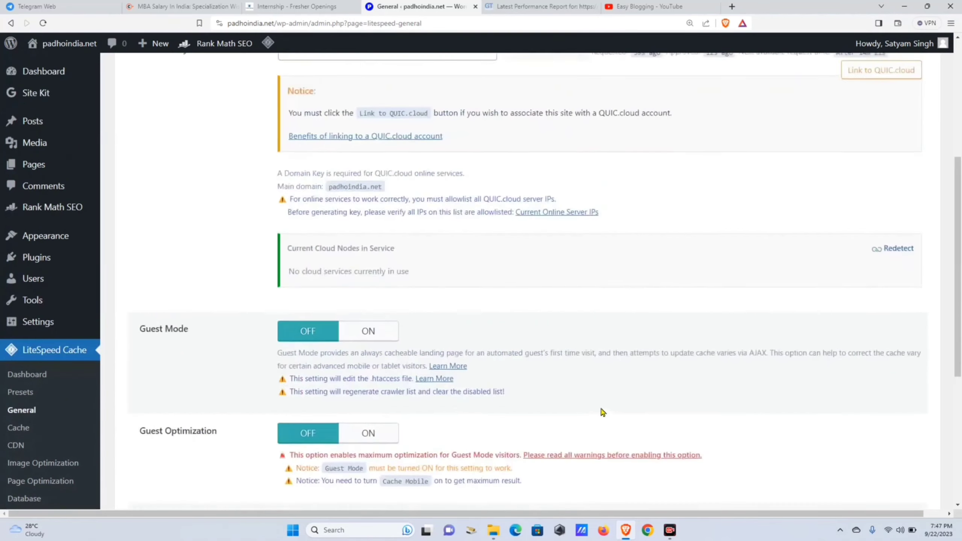
Examine the Tuning settings for the Guest Mode user agents and Guest Mode IPs
left_click(250, 117)
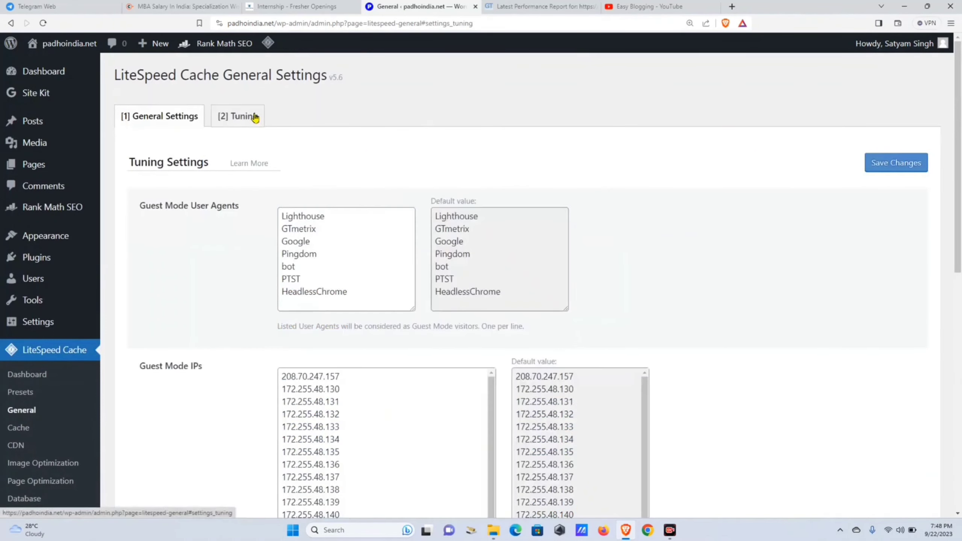
scroll(511, 137, "down", 5)
scroll(548, 146, "down", 5)
scroll(724, 281, "down", 5)
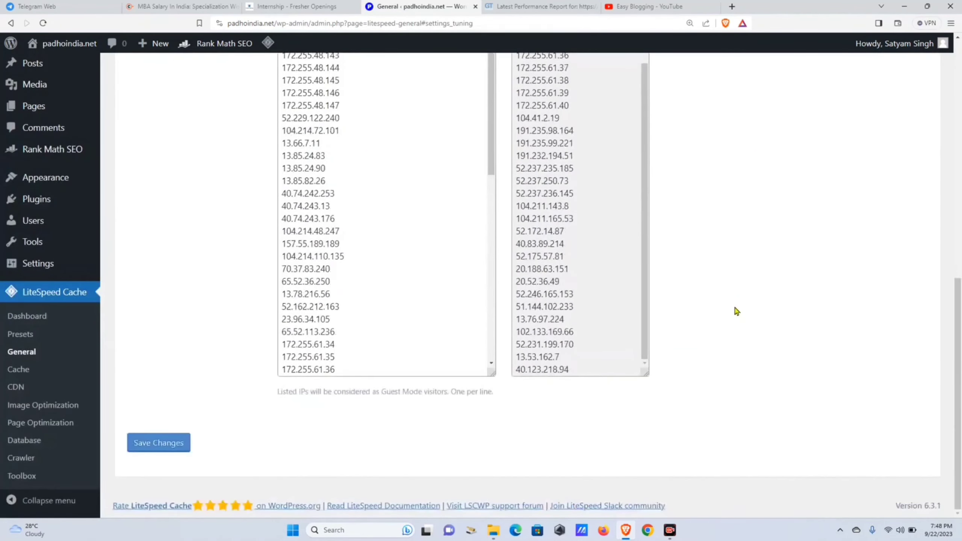
scroll(786, 265, "up", 10)
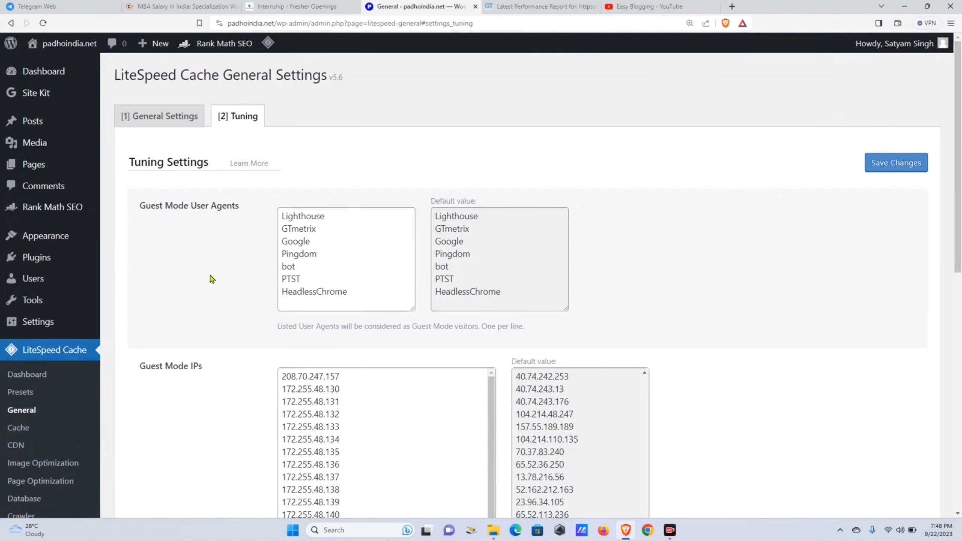
Open the Cache settings and examine the Cache Control options, from Enable Cache through Cache Mobile to the cached URI lists
left_click(23, 430)
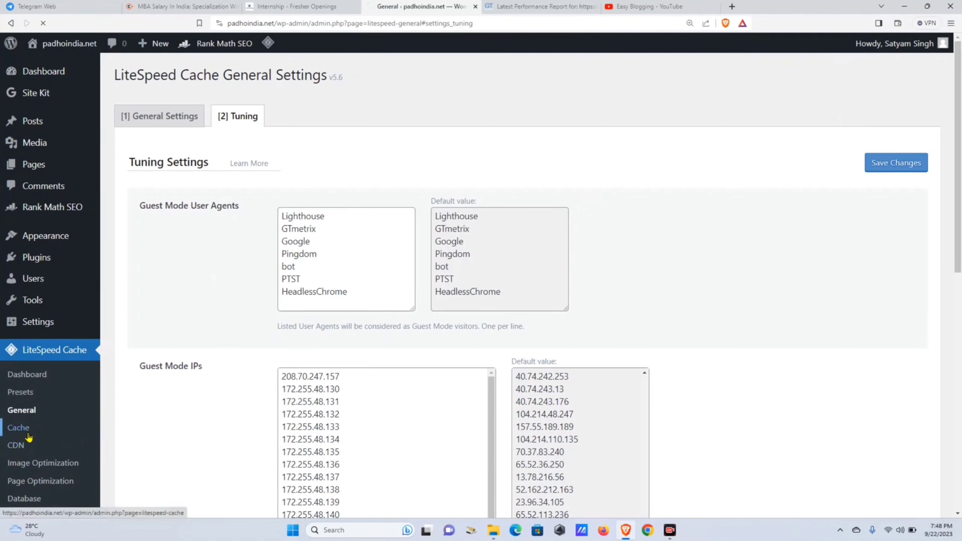
scroll(167, 157, "down", 1)
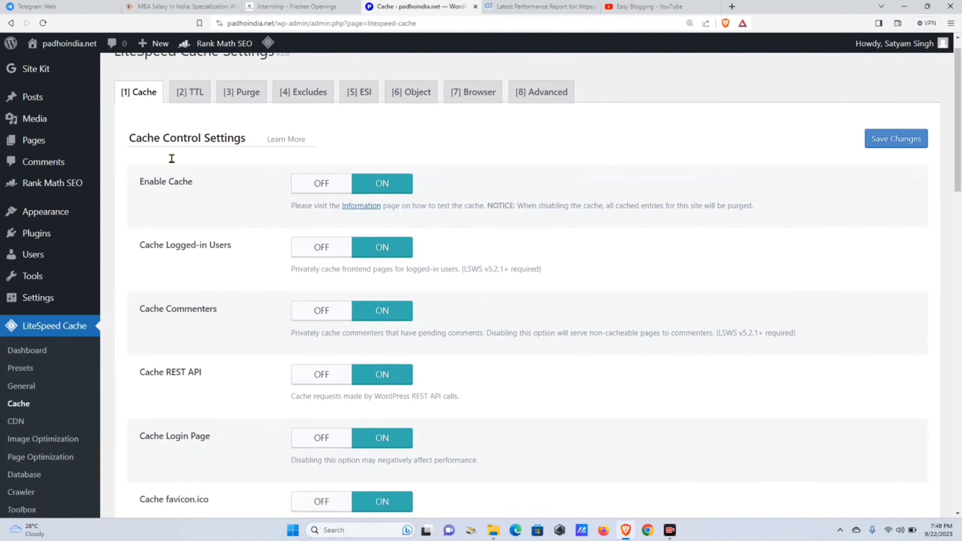
scroll(217, 201, "up", 1)
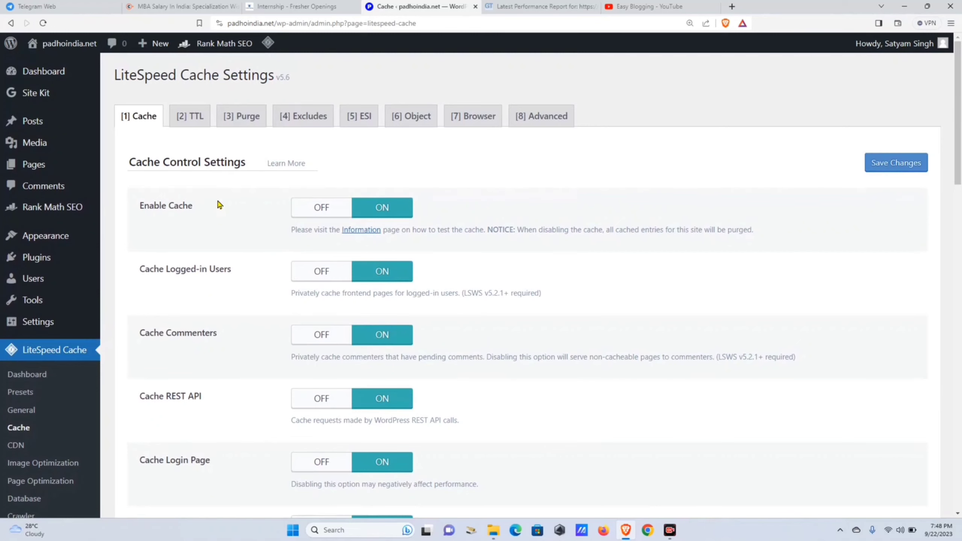
scroll(219, 204, "down", 2)
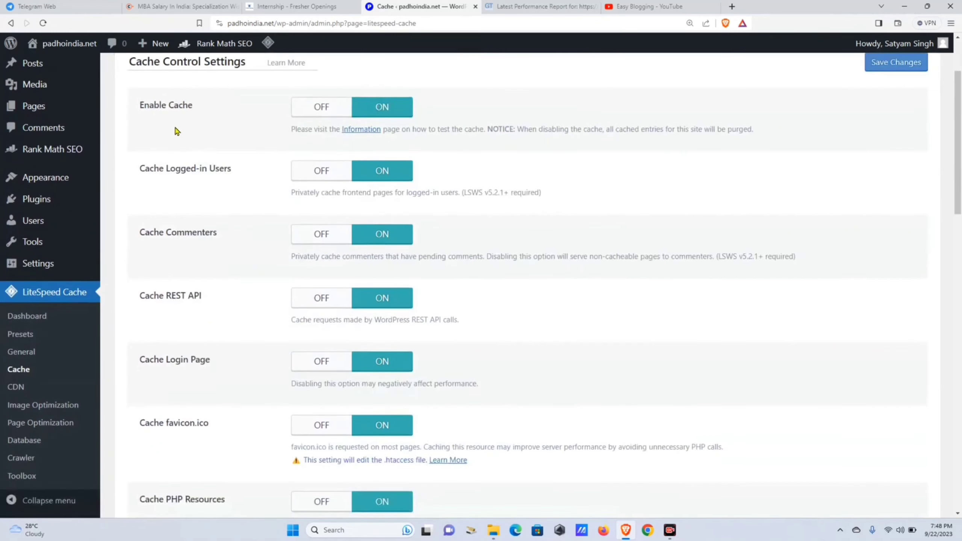
scroll(207, 143, "down", 1)
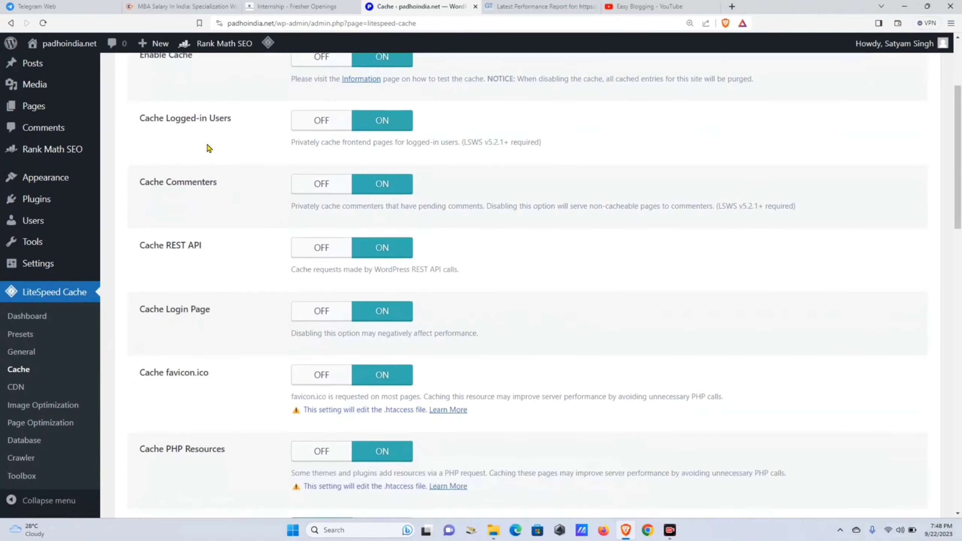
scroll(207, 148, "down", 4)
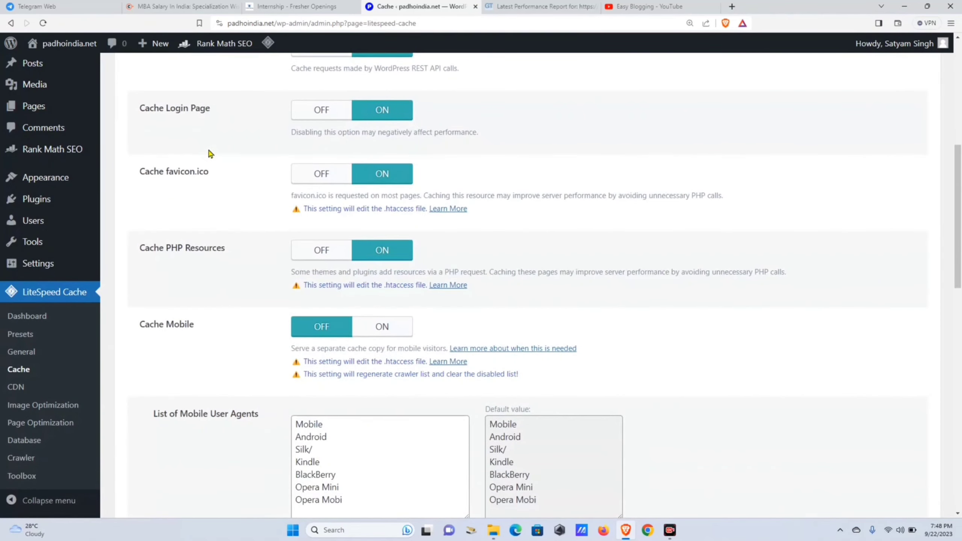
scroll(211, 153, "down", 2)
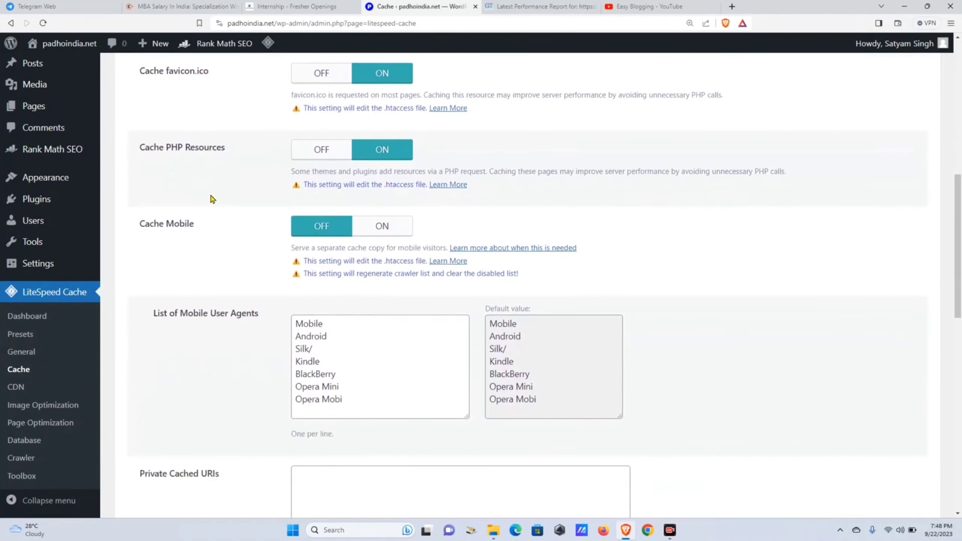
scroll(212, 199, "down", 12)
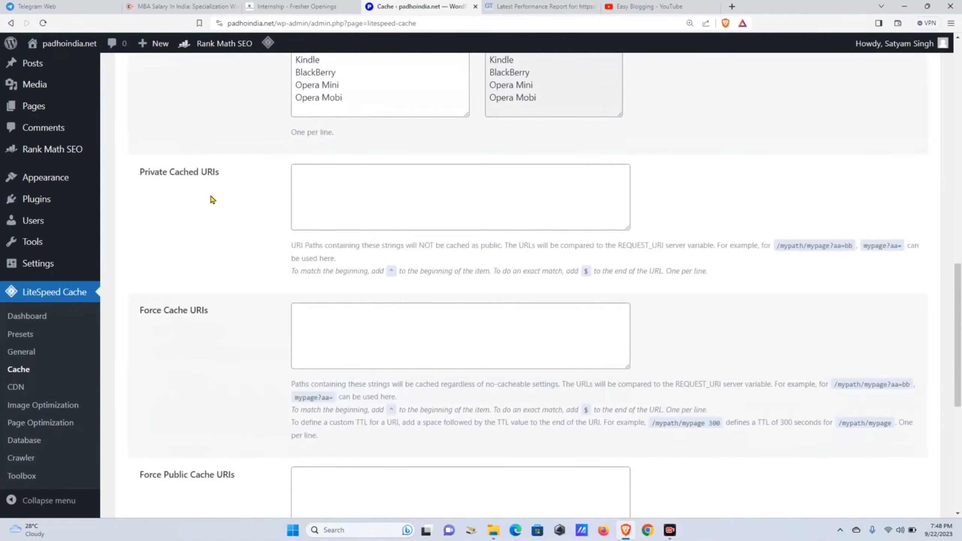
scroll(211, 204, "down", 1)
scroll(210, 204, "up", 18)
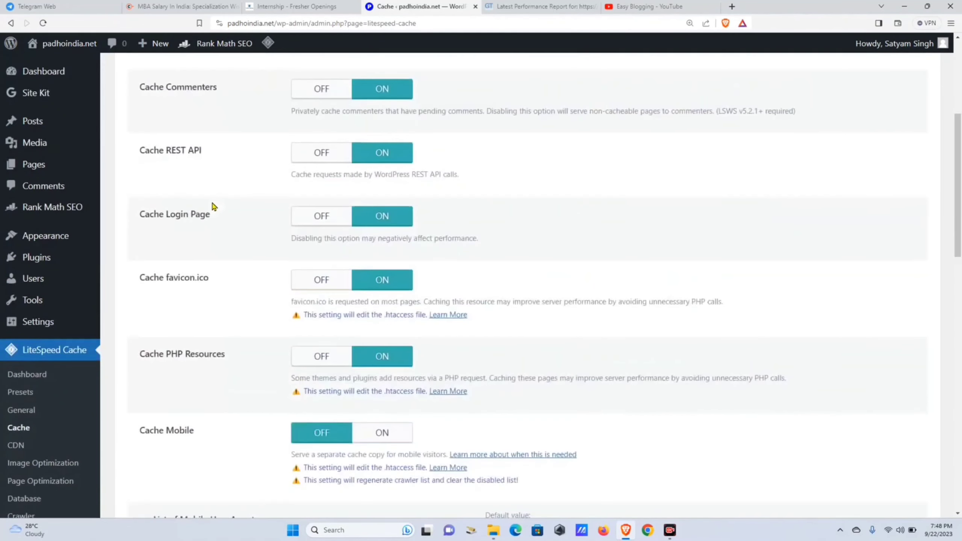
scroll(216, 373, "down", 3)
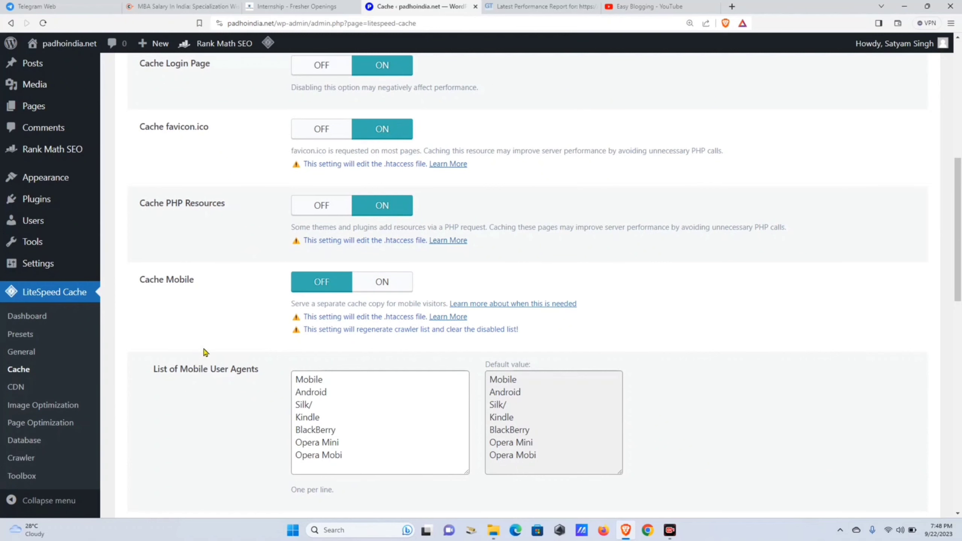
scroll(203, 352, "up", 10)
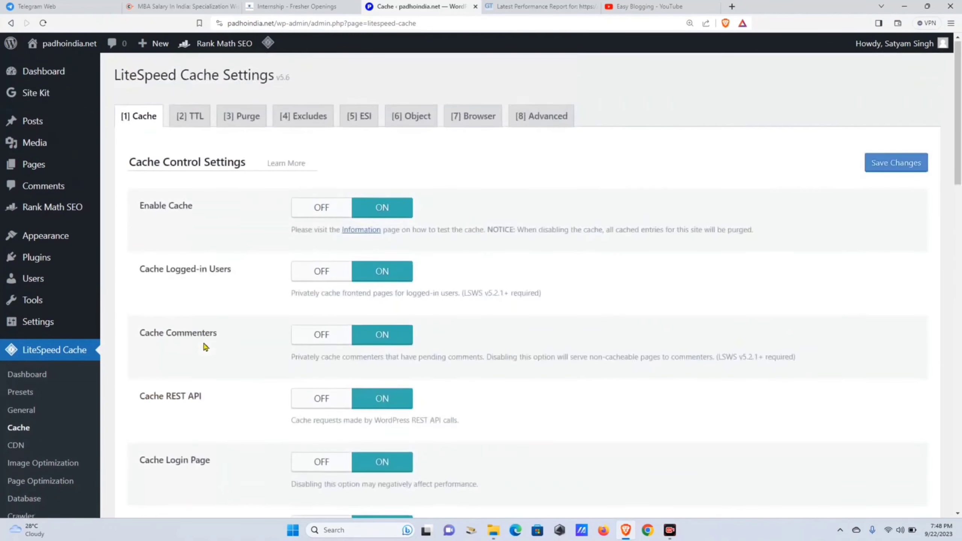
Examine the TTL settings for public, private, front page, feed, REST and HTTP status code caching
left_click(184, 118)
scroll(202, 197, "down", 2)
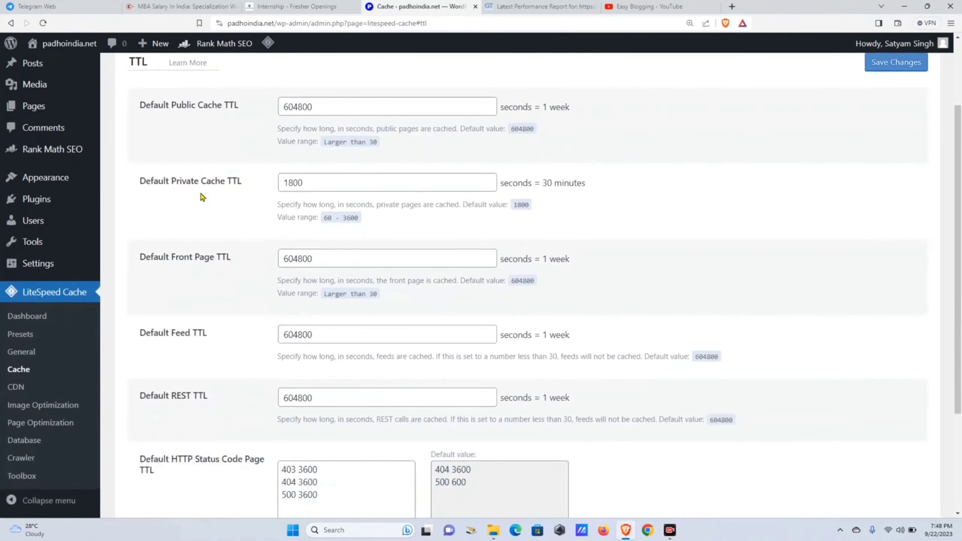
scroll(202, 197, "up", 1)
scroll(202, 197, "down", 2)
scroll(202, 196, "down", 2)
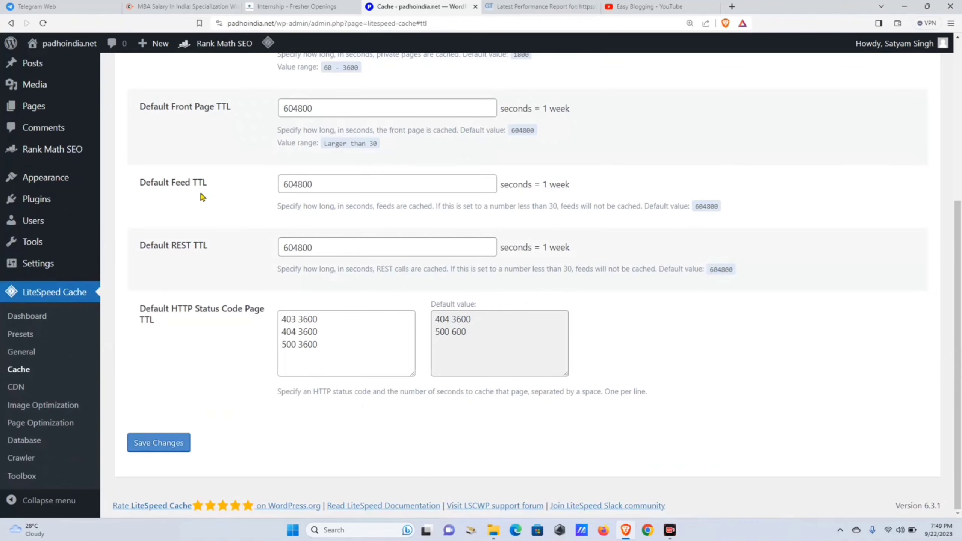
scroll(202, 197, "up", 5)
Examine the Purge settings with their auto purge rules, and the Excludes settings from Do Not Cache URIs to Do Not Cache Roles
left_click(232, 121)
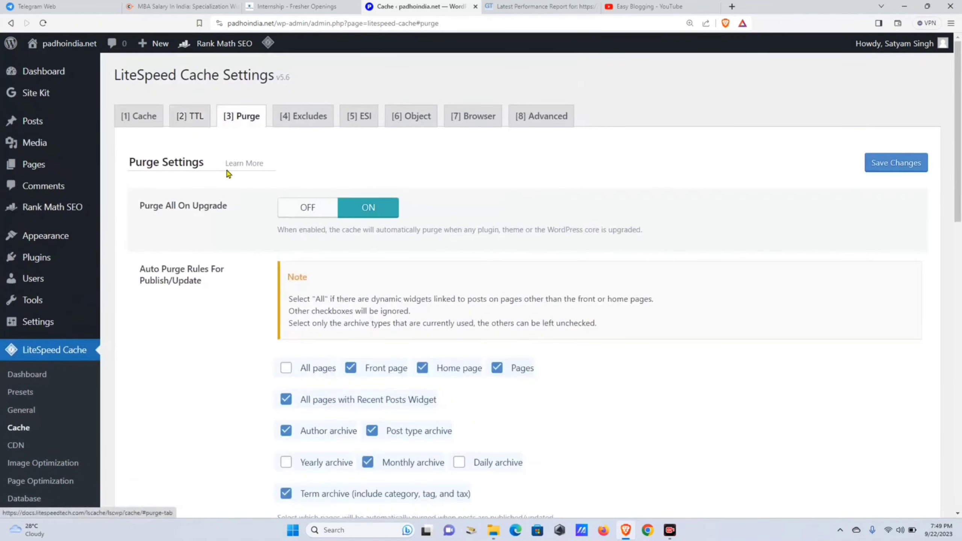
scroll(228, 174, "down", 2)
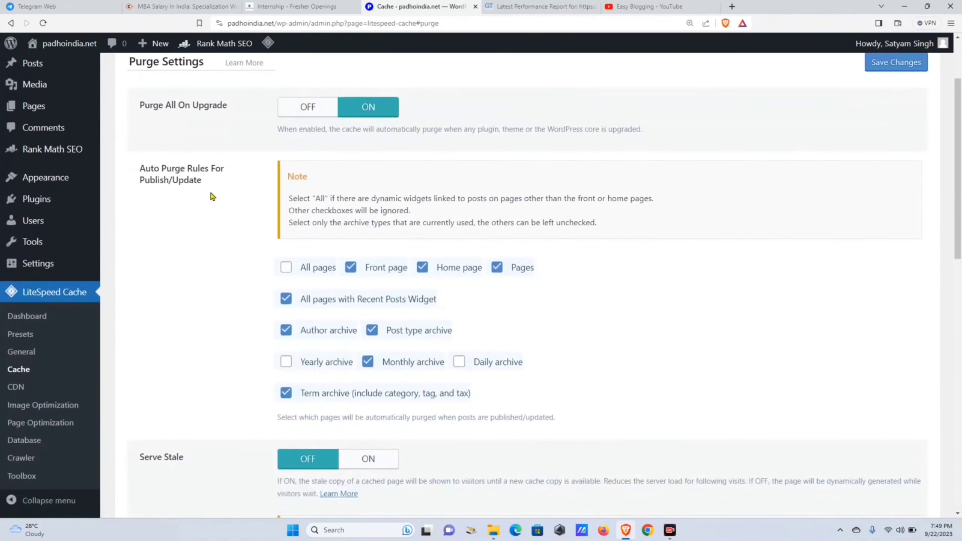
scroll(212, 197, "up", 2)
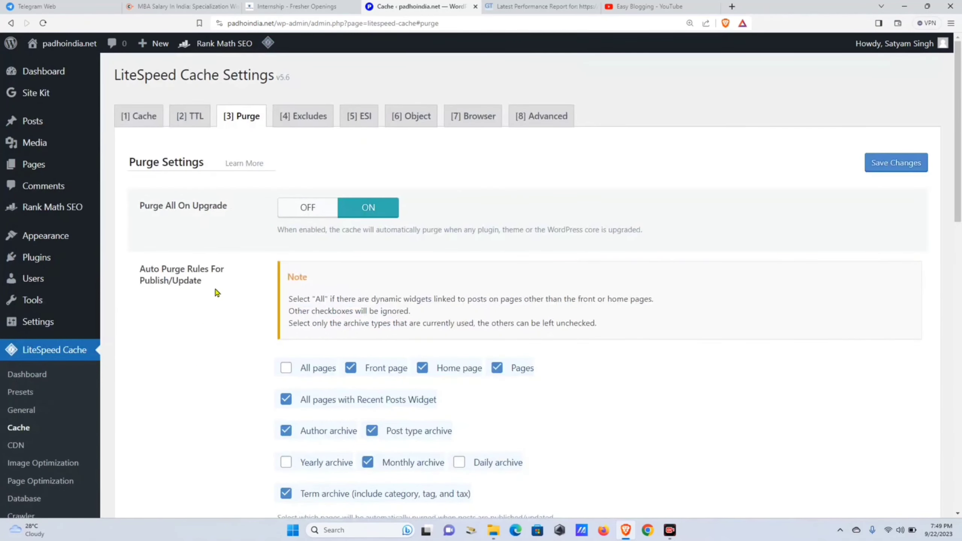
left_click(277, 126)
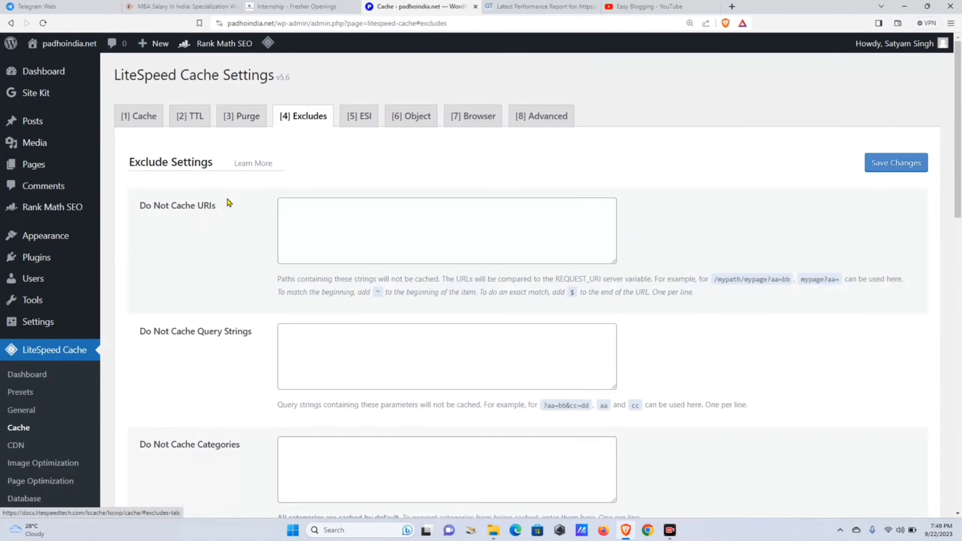
scroll(229, 203, "down", 4)
scroll(228, 203, "down", 12)
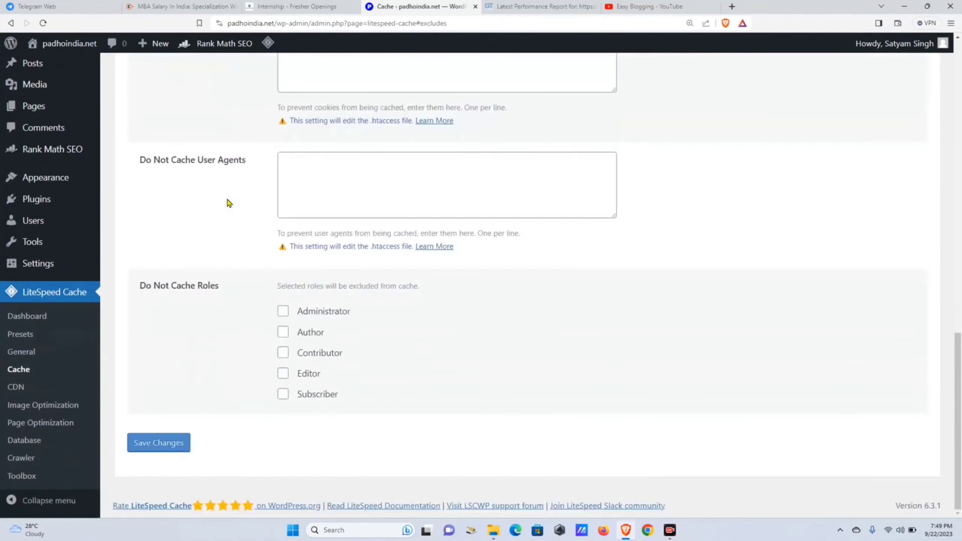
scroll(228, 204, "up", 16)
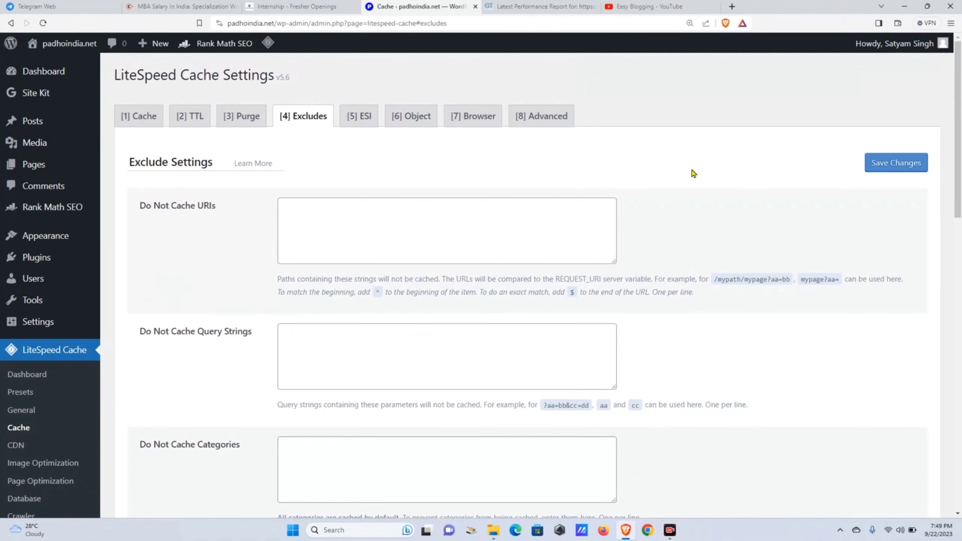
In the ESI settings, turn Enable ESI on, check the ESI Nonces and Vary Group options, and save the changes
left_click(377, 122)
scroll(442, 182, "down", 4)
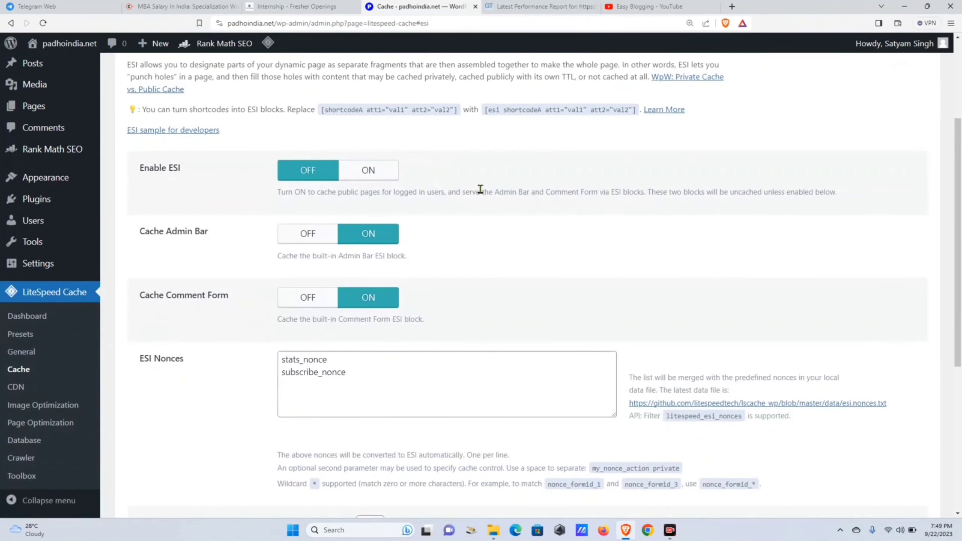
scroll(514, 263, "down", 1)
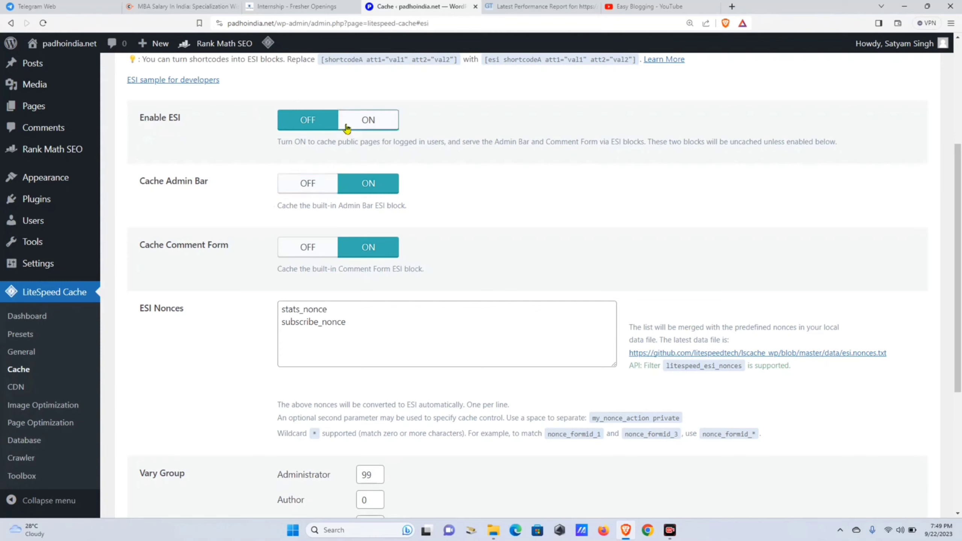
left_click(364, 124)
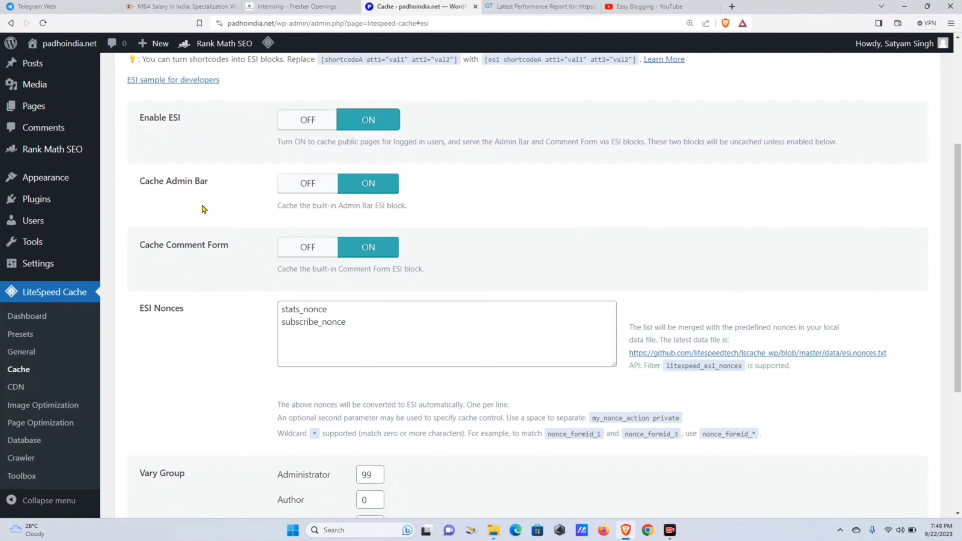
scroll(204, 209, "down", 5)
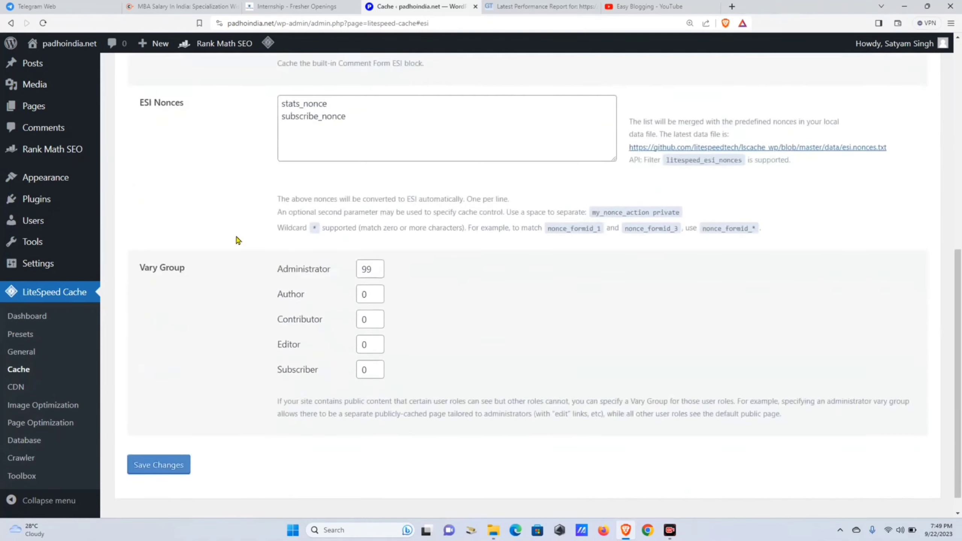
scroll(353, 224, "up", 11)
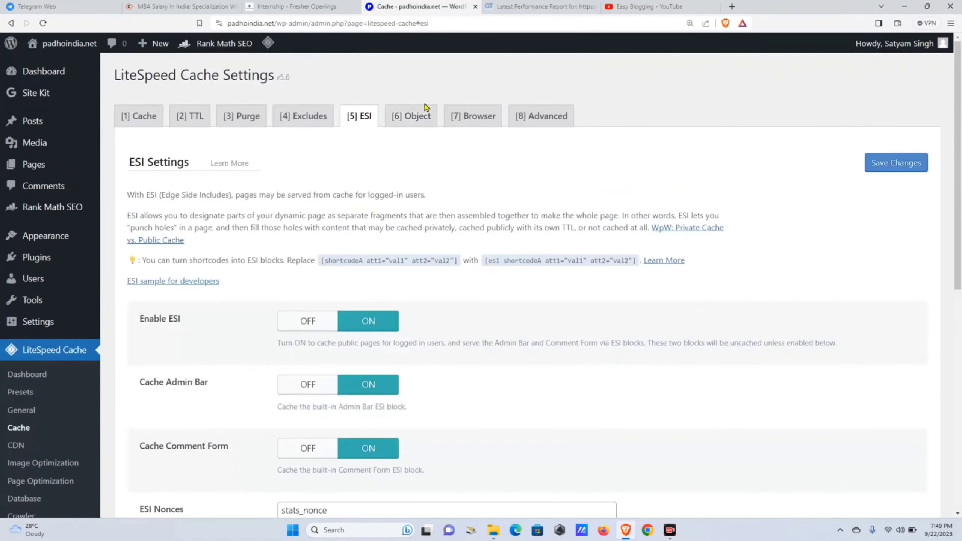
left_click(394, 118)
left_click(358, 117)
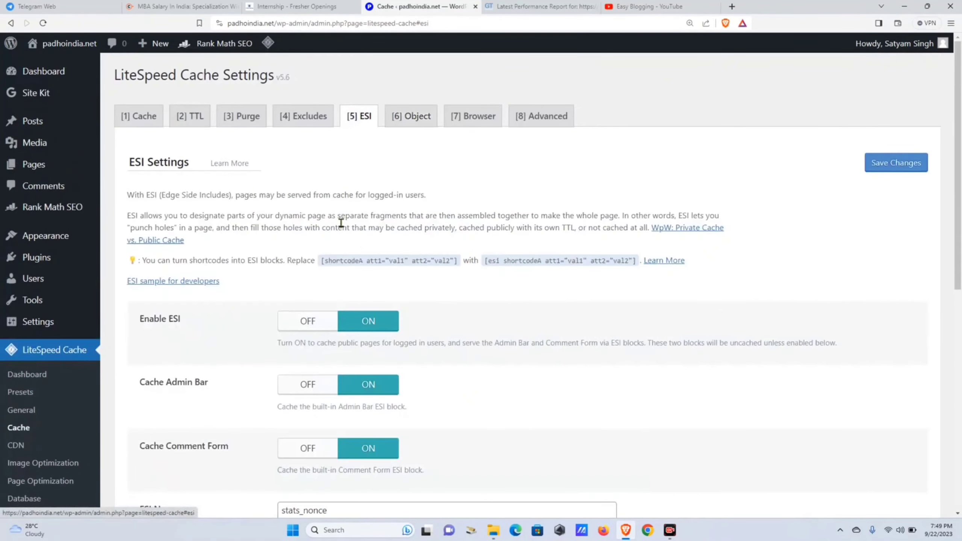
scroll(292, 275, "down", 5)
scroll(290, 208, "up", 5)
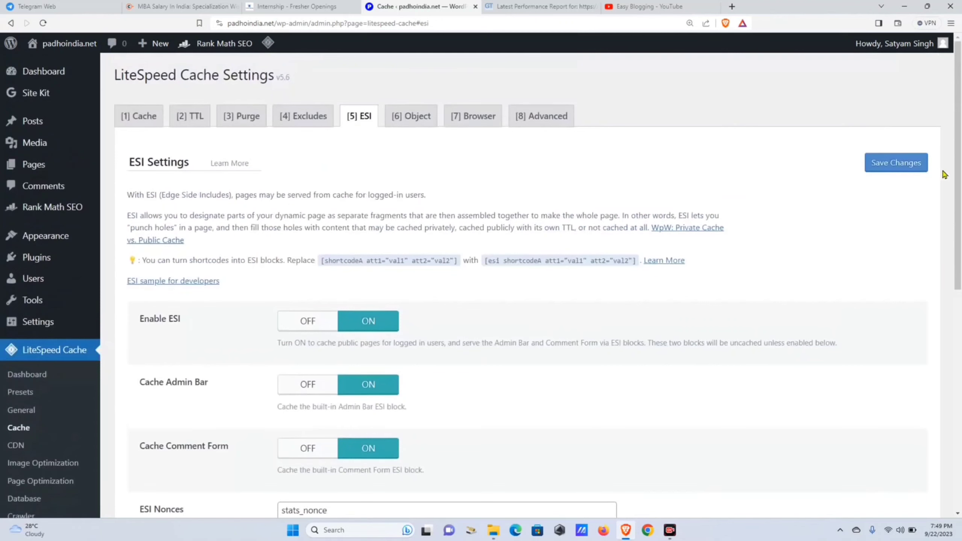
left_click(884, 170)
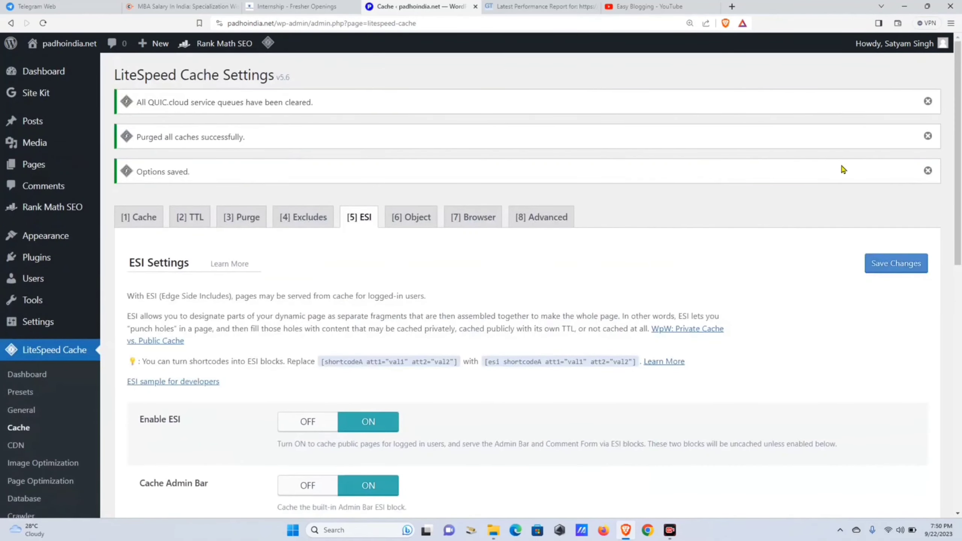
Examine the Object Cache settings, from the extension status, method, host and port to Persistent Connection, Cache WP-Admin and Store Transients
scroll(422, 151, "down", 2)
left_click(413, 117)
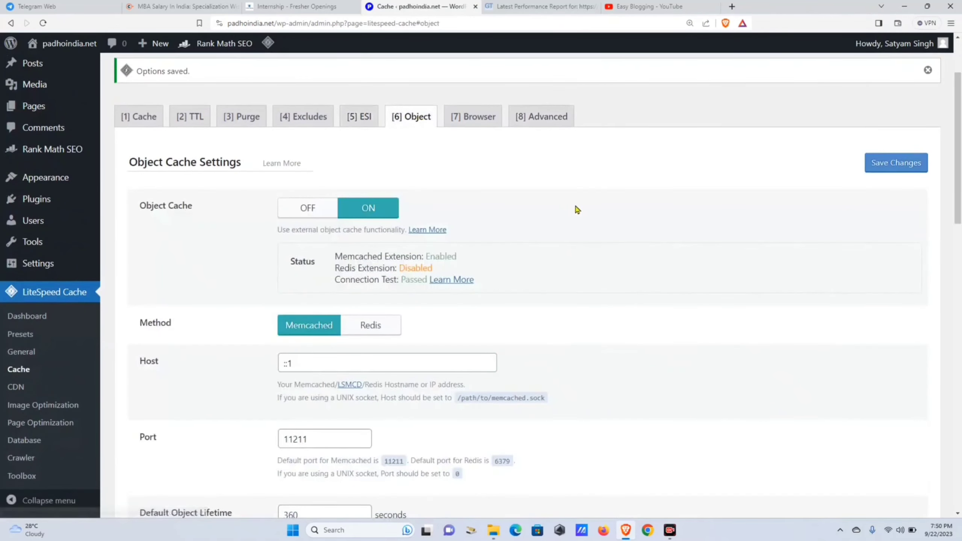
scroll(575, 210, "down", 1)
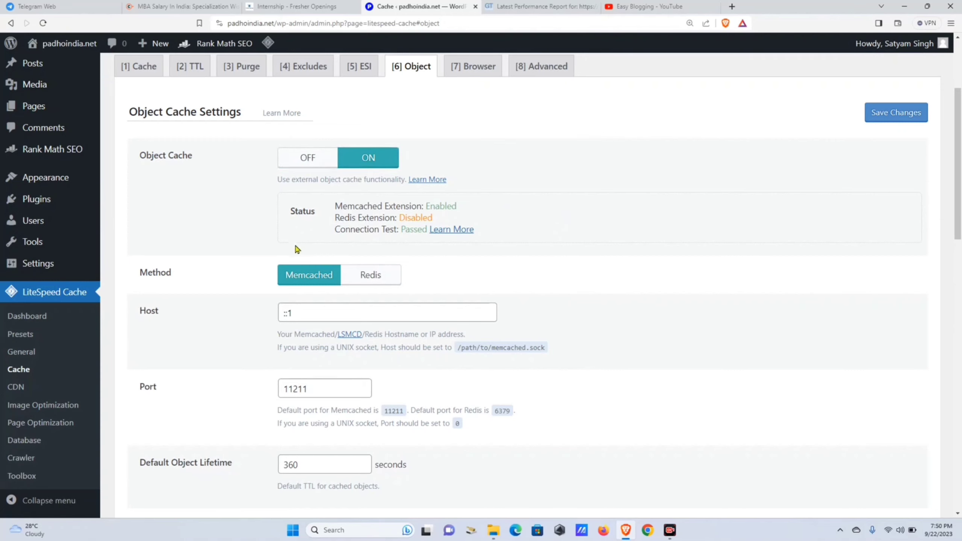
scroll(295, 252, "down", 1)
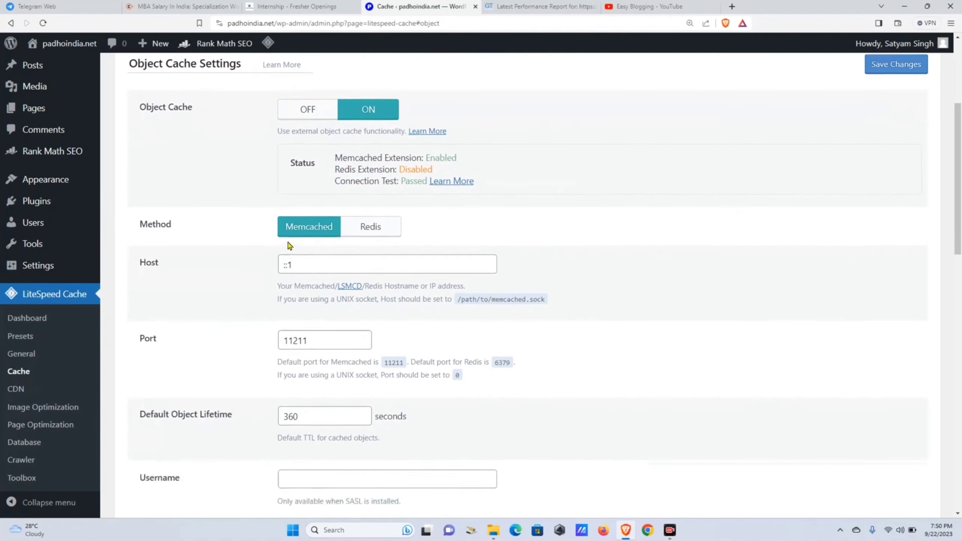
scroll(266, 245, "up", 2)
scroll(226, 247, "down", 3)
scroll(205, 247, "up", 4)
scroll(189, 241, "down", 1)
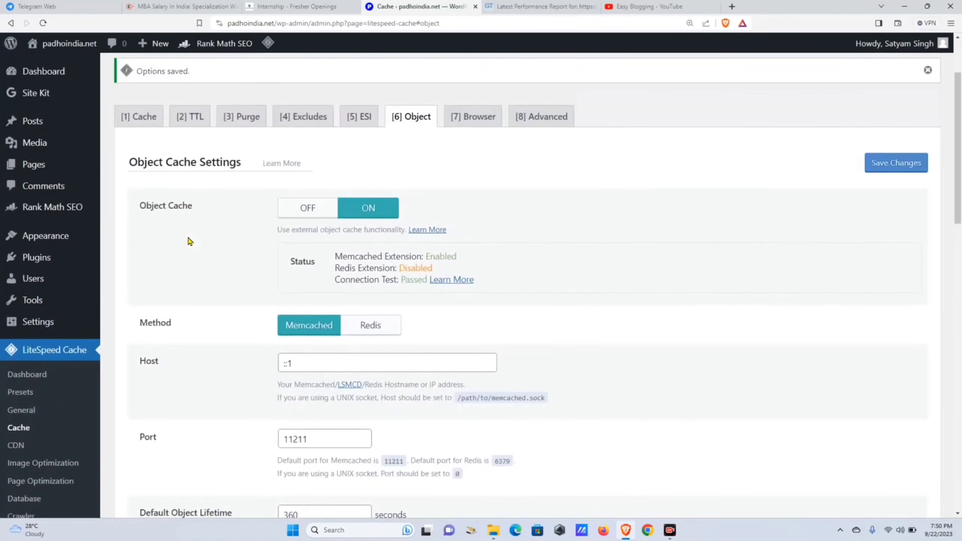
scroll(189, 243, "down", 10)
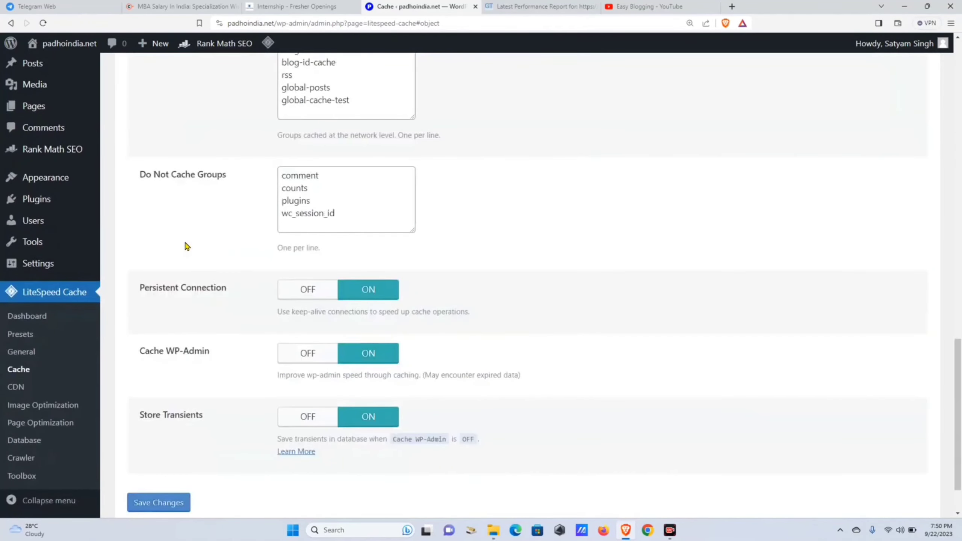
scroll(612, 243, "up", 6)
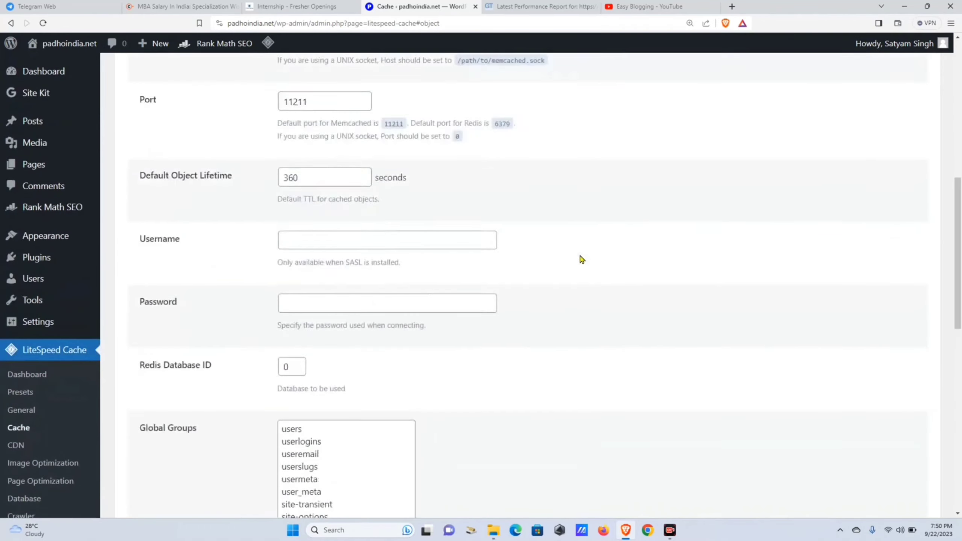
scroll(582, 259, "up", 5)
In the Browser Cache settings, turn Browser Cache on and save the changes
left_click(454, 220)
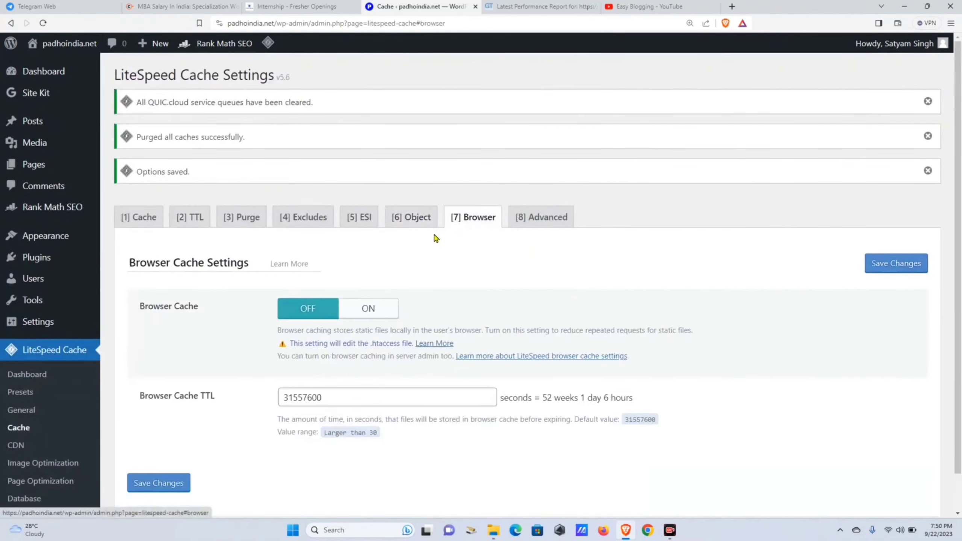
scroll(350, 250, "down", 1)
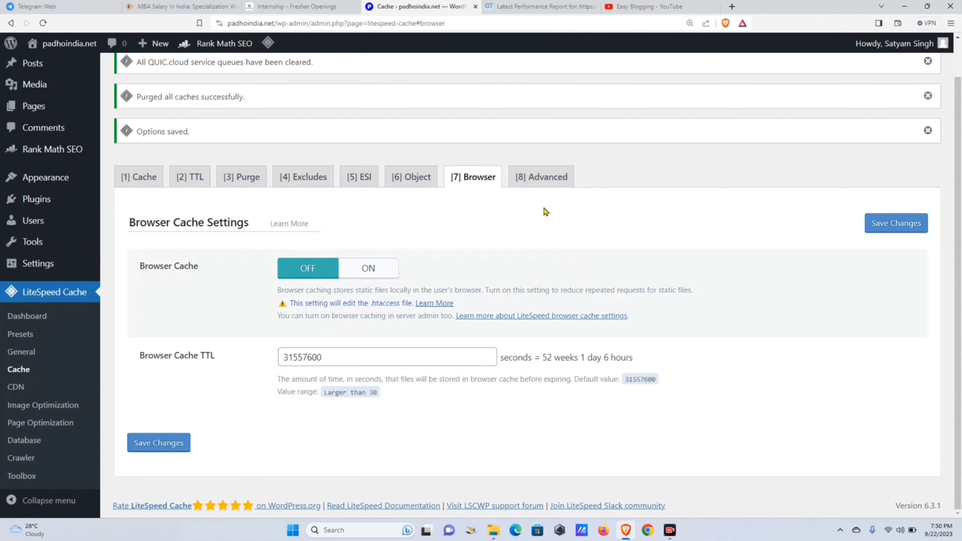
left_click(369, 268)
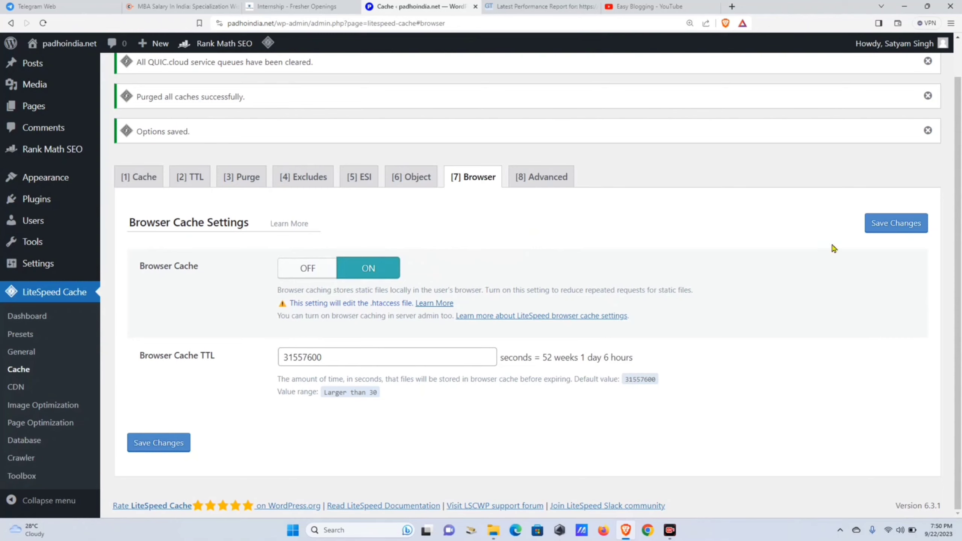
left_click(907, 222)
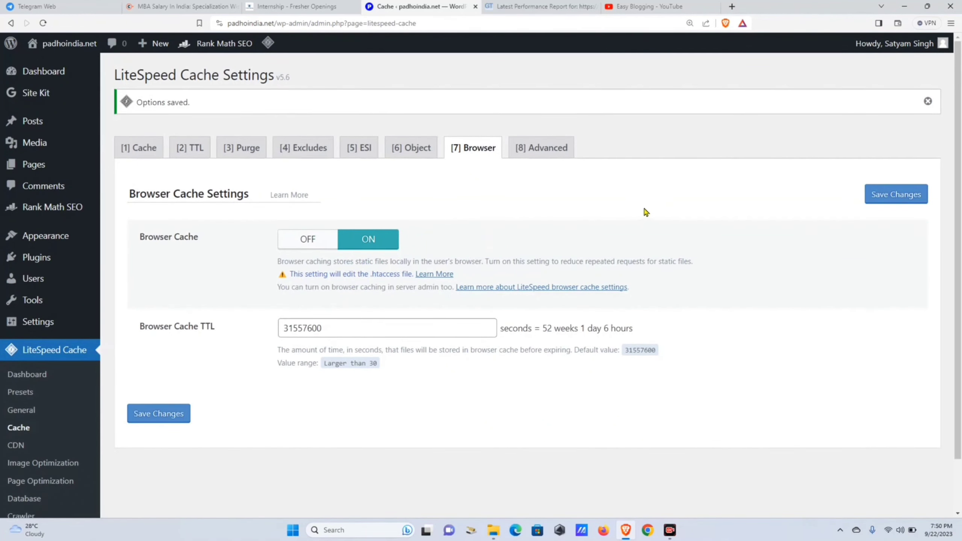
Open the Advanced cache settings and examine the Login Cookie, Improve HTTP/HTTPS Compatibility and Instant Click options
left_click(551, 153)
scroll(500, 279, "down", 3)
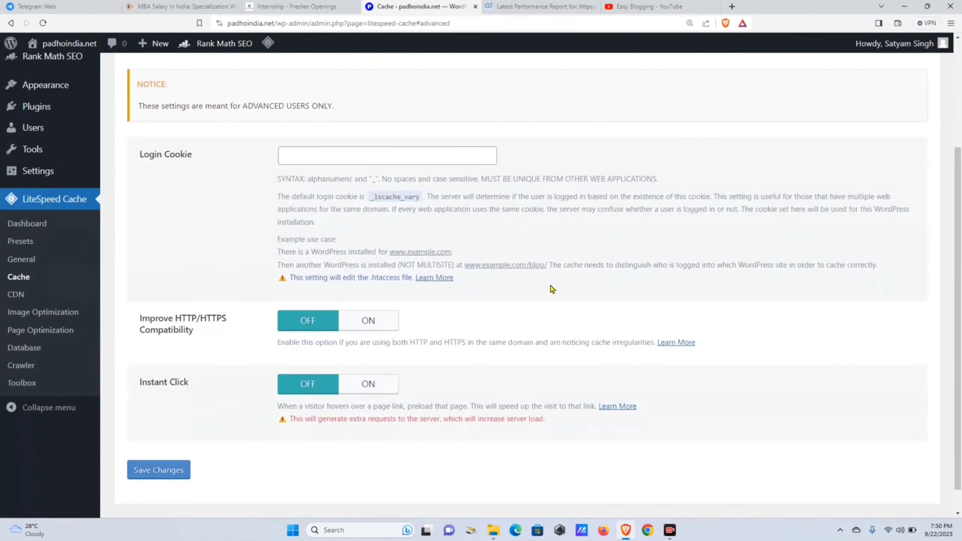
scroll(552, 290, "down", 1)
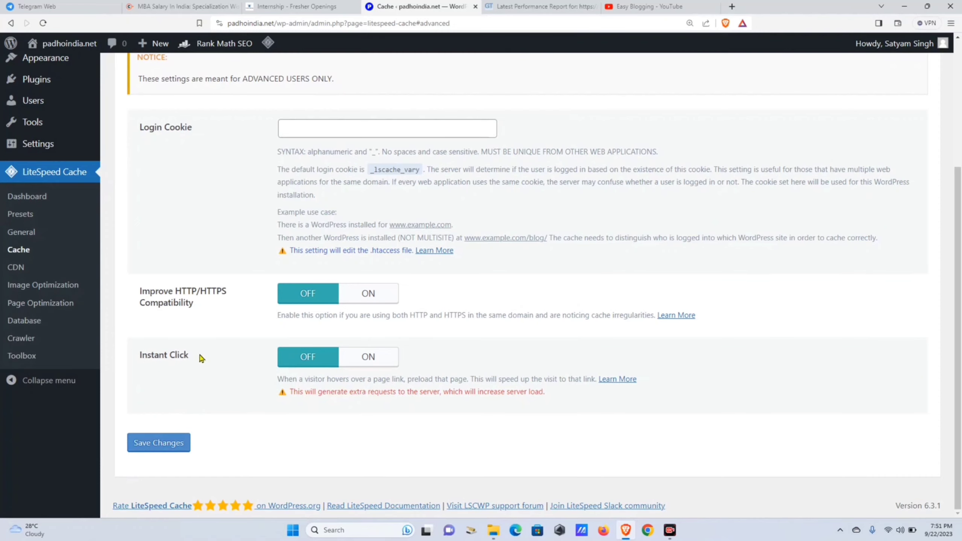
Open the padhoindia.net home page in a new tab, view the post "Where was Gandhi on 15th August 1947" and return to the home page
middle_click(68, 50)
left_click(524, 4)
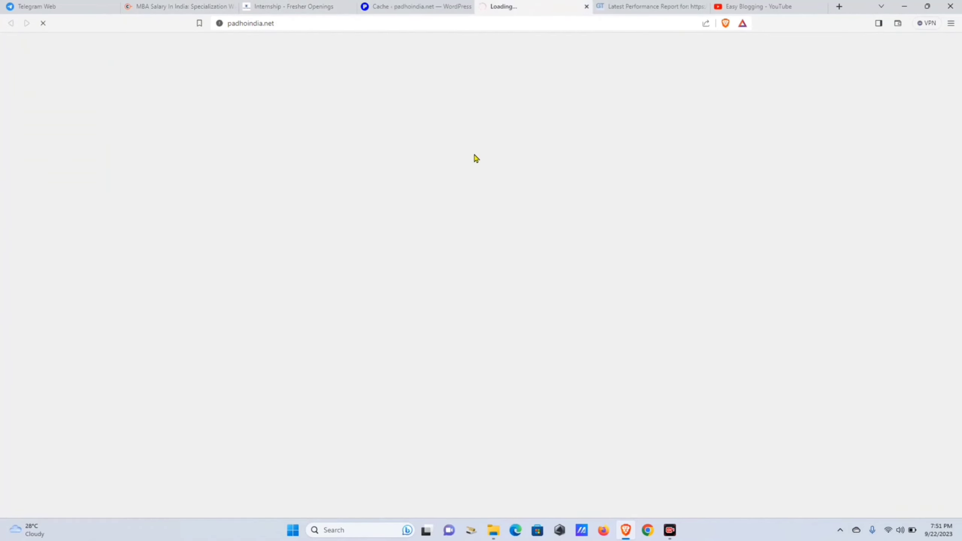
scroll(348, 114, "down", 5)
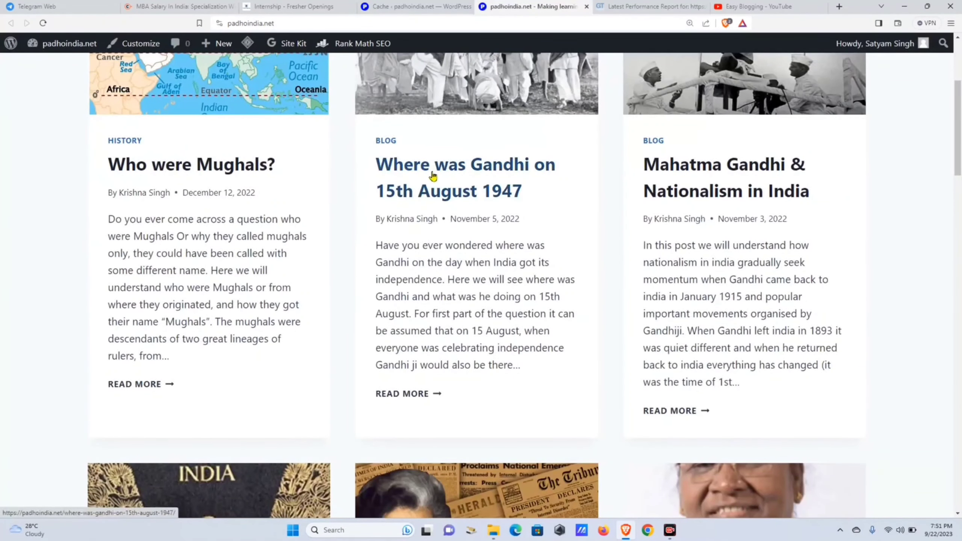
scroll(416, 190, "up", 4)
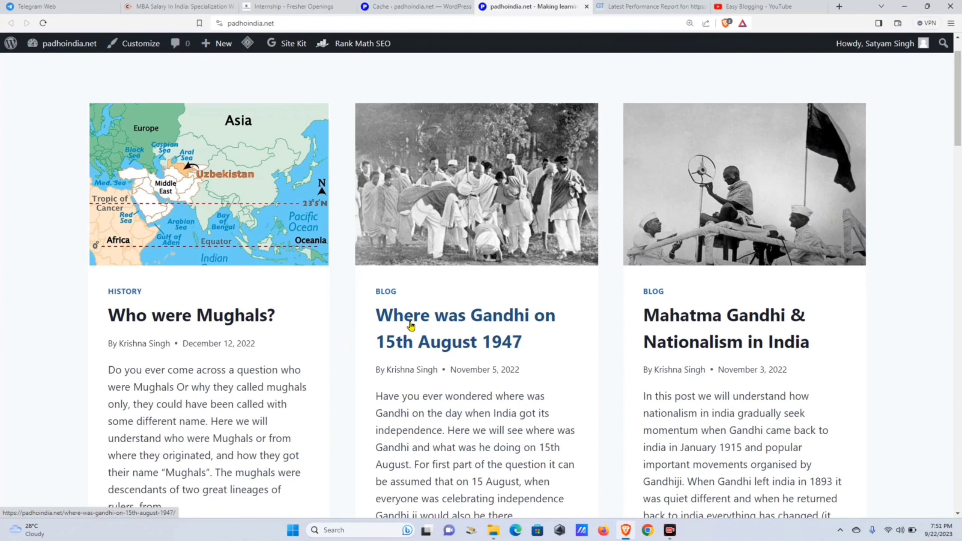
left_click(411, 325)
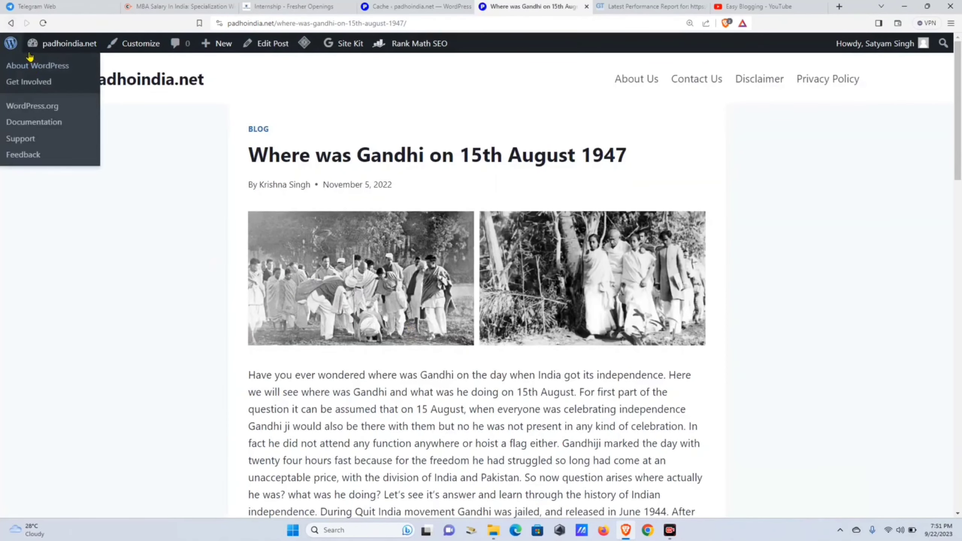
left_click(10, 24)
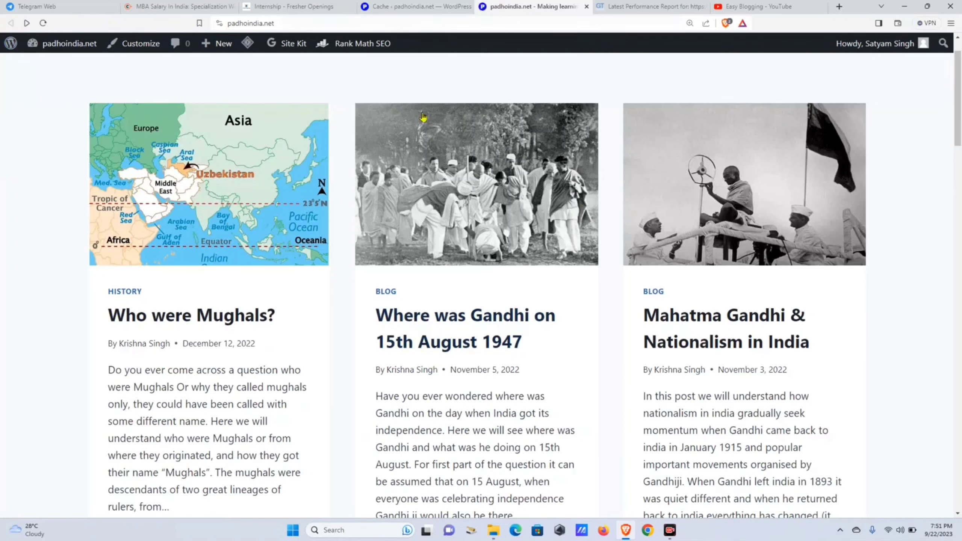
Return to the Advanced cache settings, turn Instant Click on and save the changes
left_click(455, 5)
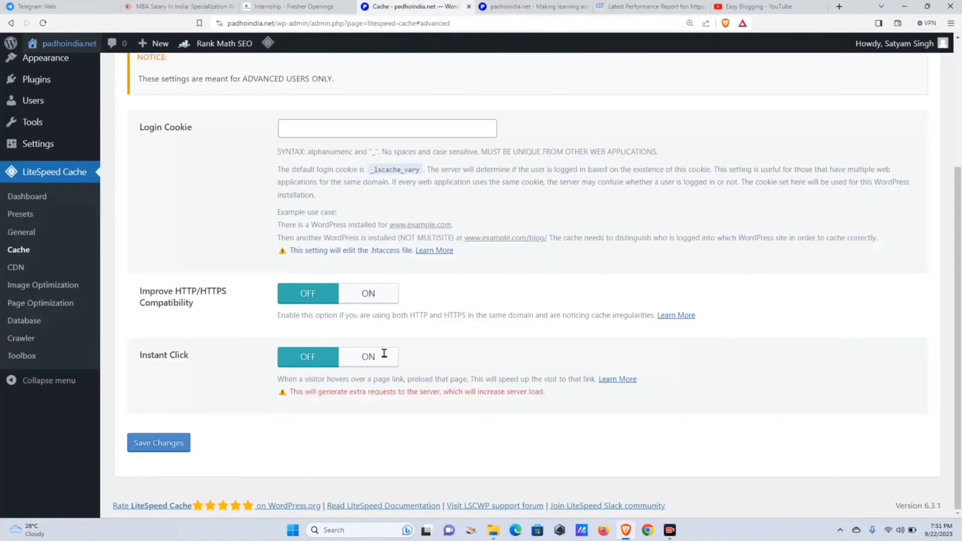
left_click(362, 364)
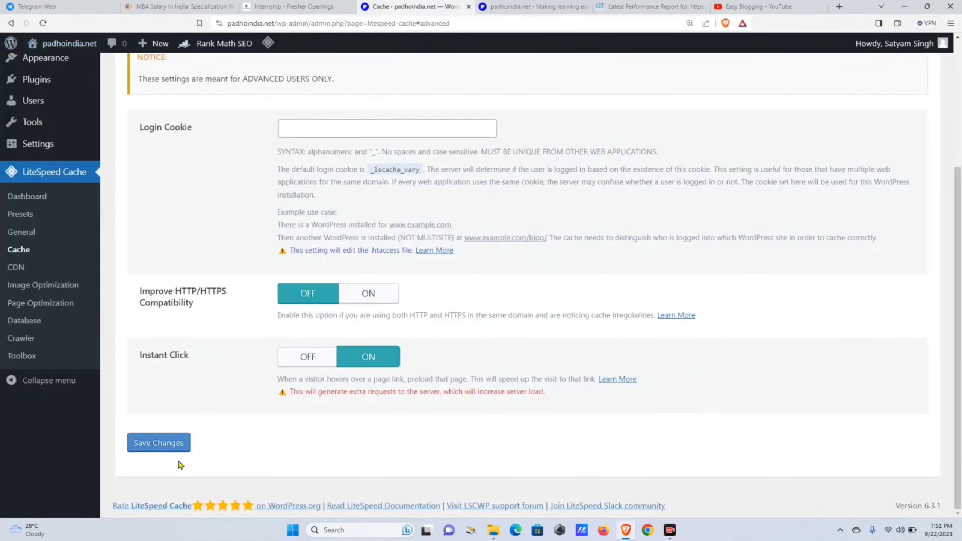
left_click(165, 448)
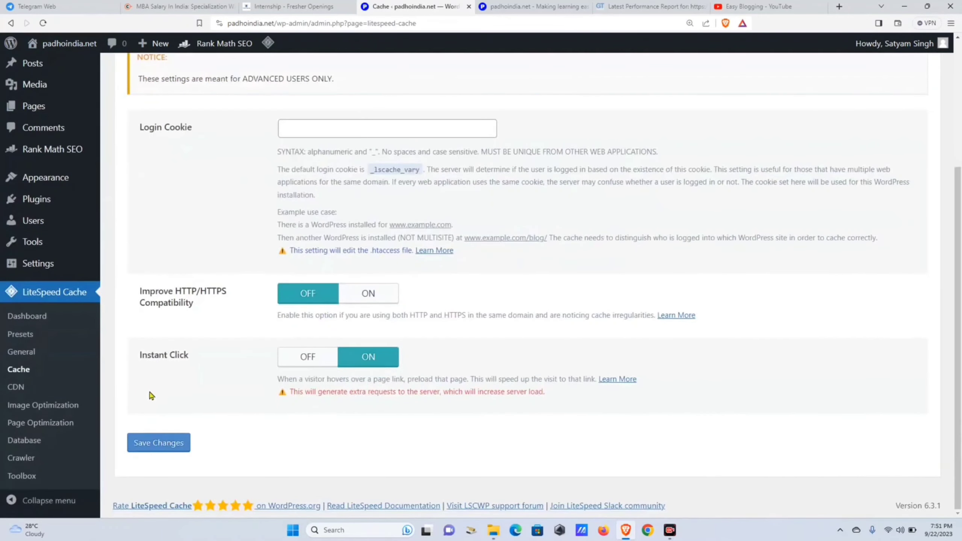
Open the LiteSpeed Cache CDN page and look through its CDN Settings, QUIC.cloud CDN Setup and Manage sections
left_click(53, 387)
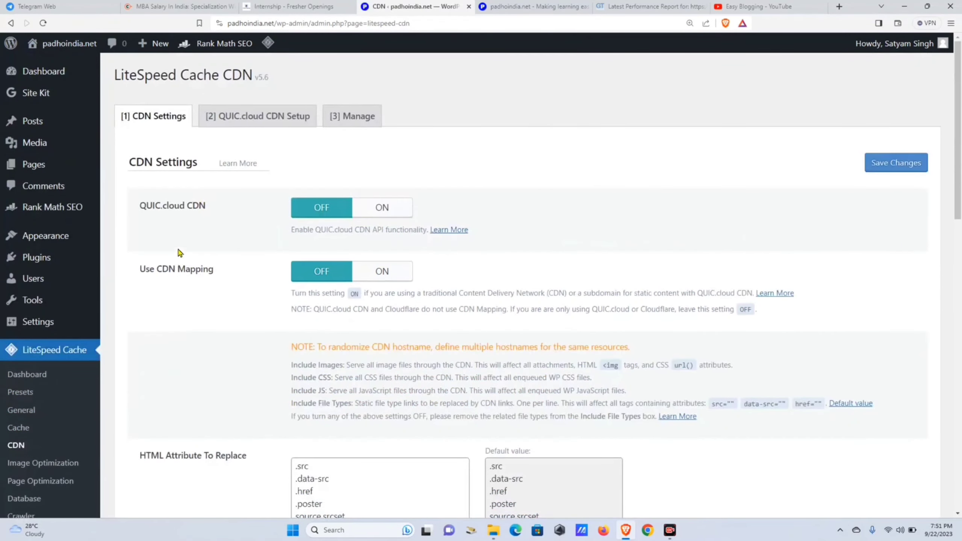
scroll(204, 219, "down", 1)
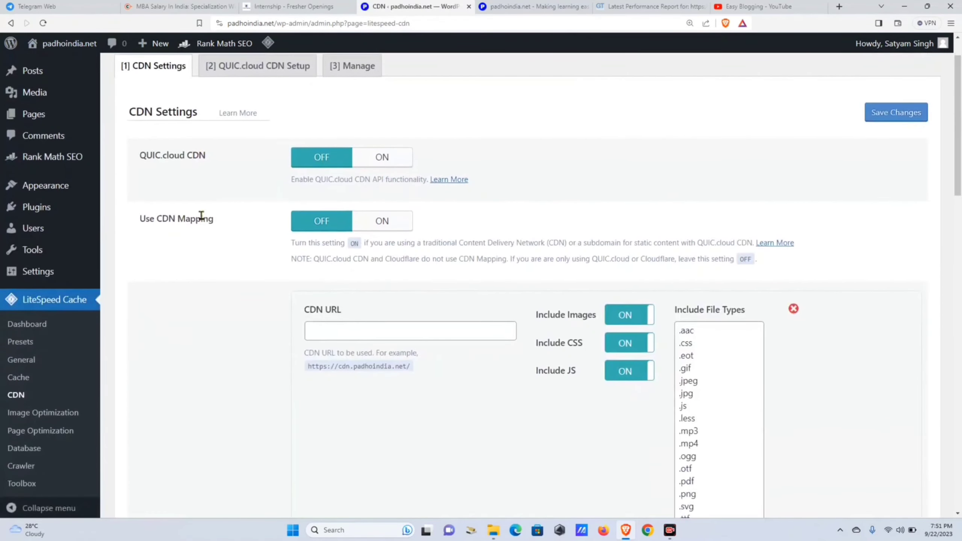
scroll(201, 216, "up", 1)
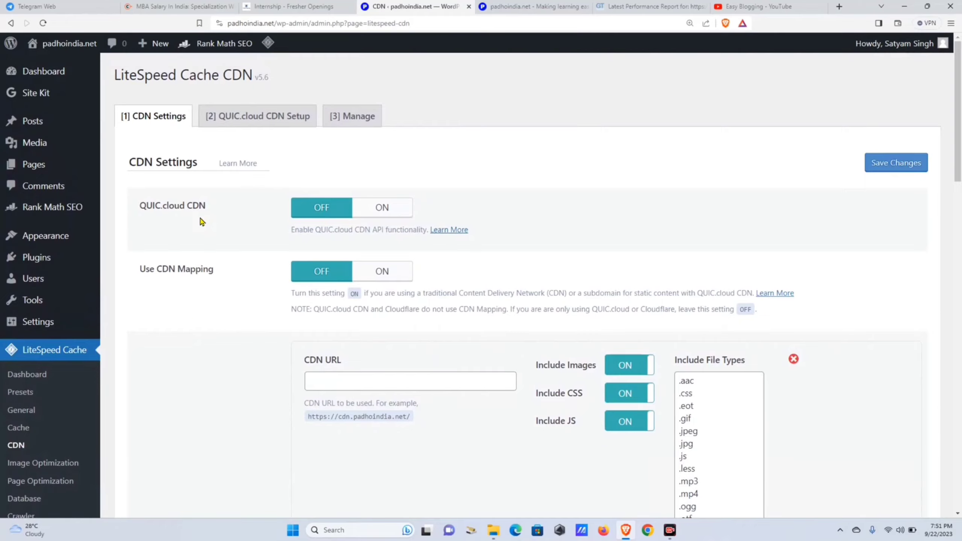
scroll(202, 222, "down", 15)
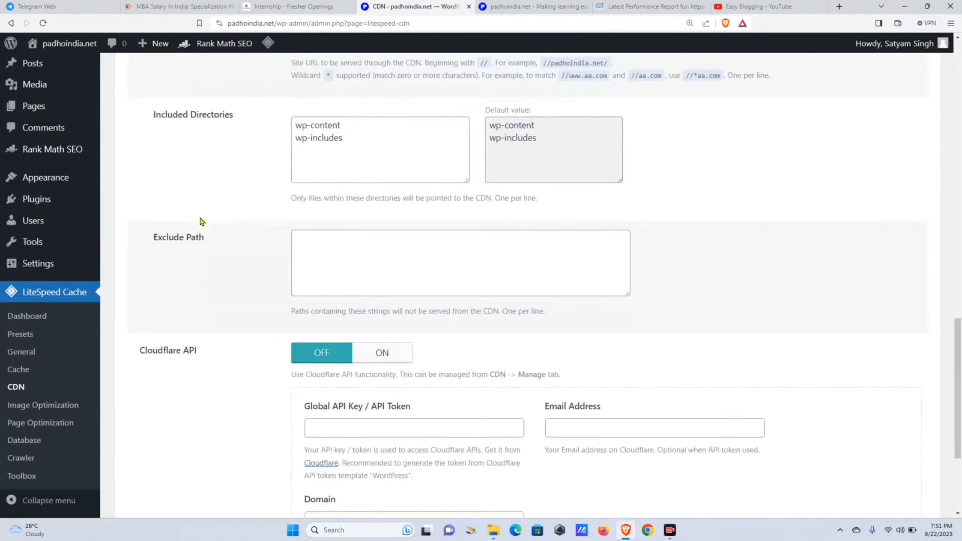
scroll(201, 223, "down", 5)
scroll(209, 218, "up", 20)
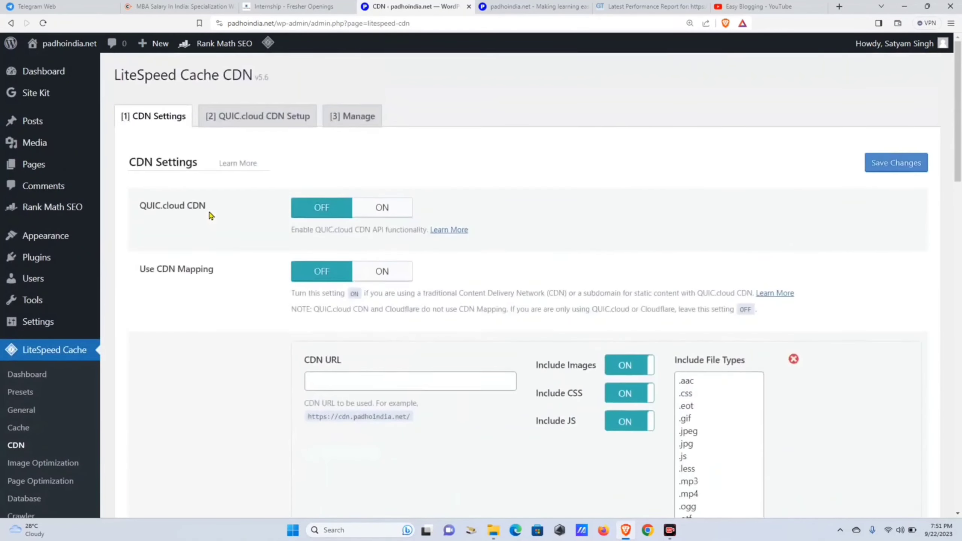
left_click(239, 120)
scroll(280, 193, "down", 3)
scroll(283, 199, "up", 3)
left_click(347, 116)
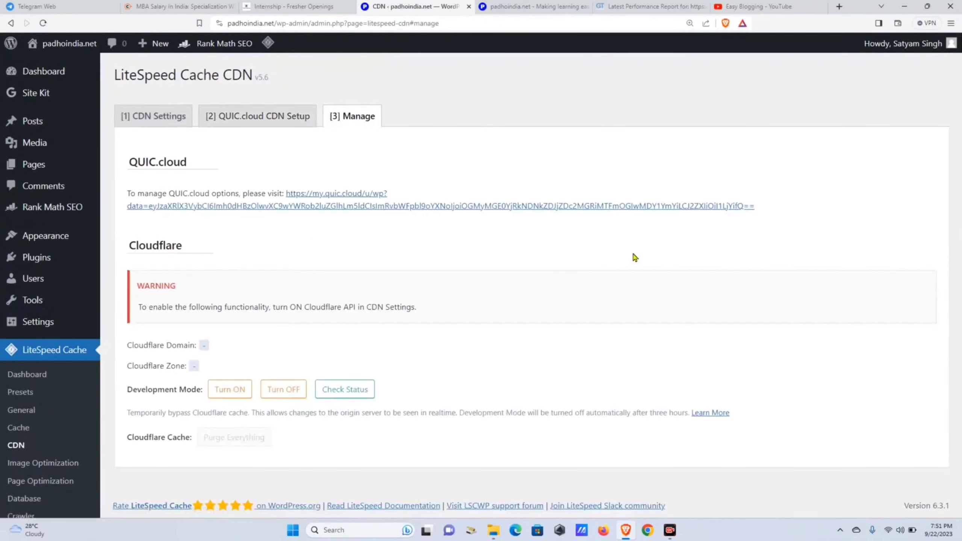
left_click(138, 126)
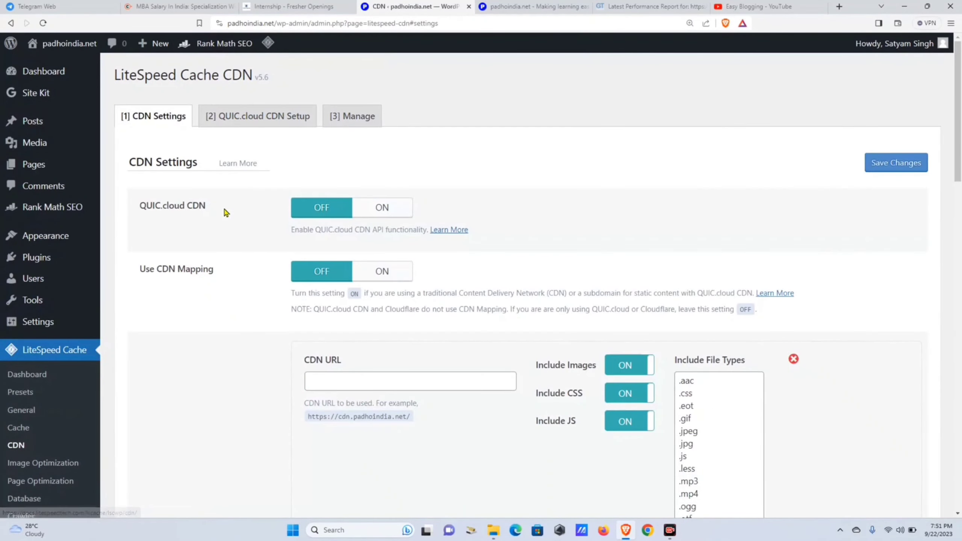
scroll(142, 337, "down", 5)
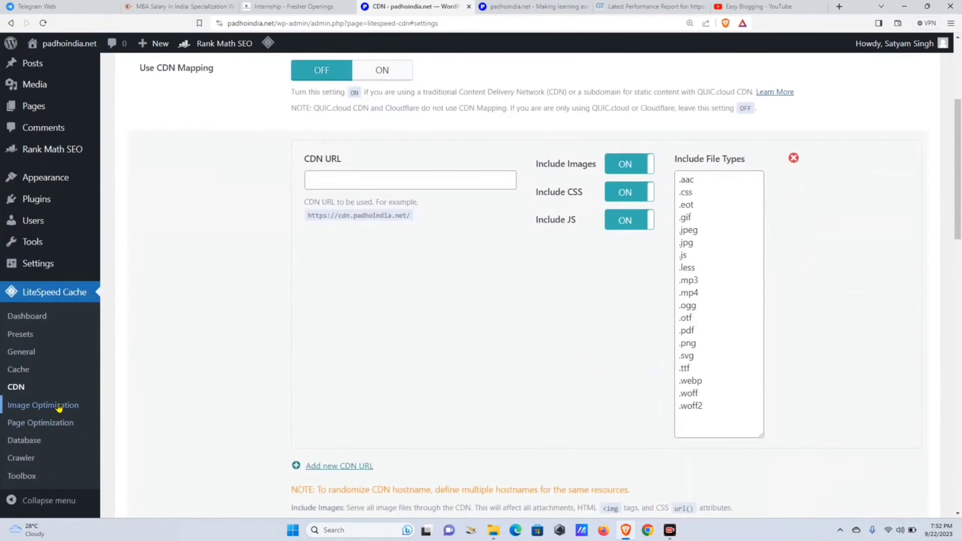
Open the LiteSpeed Cache Image Optimization settings and turn Auto Request Cron on
left_click(59, 406)
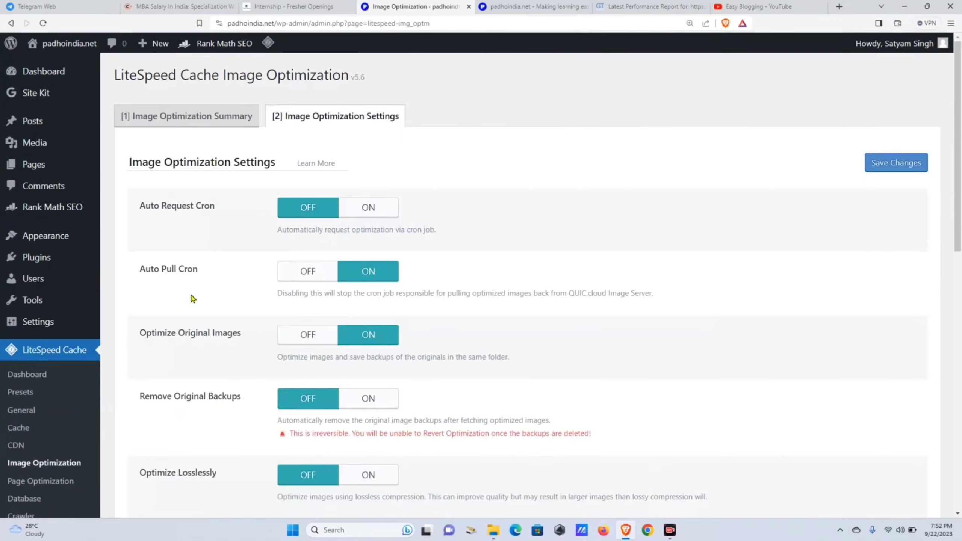
scroll(186, 291, "down", 1)
scroll(187, 282, "up", 3)
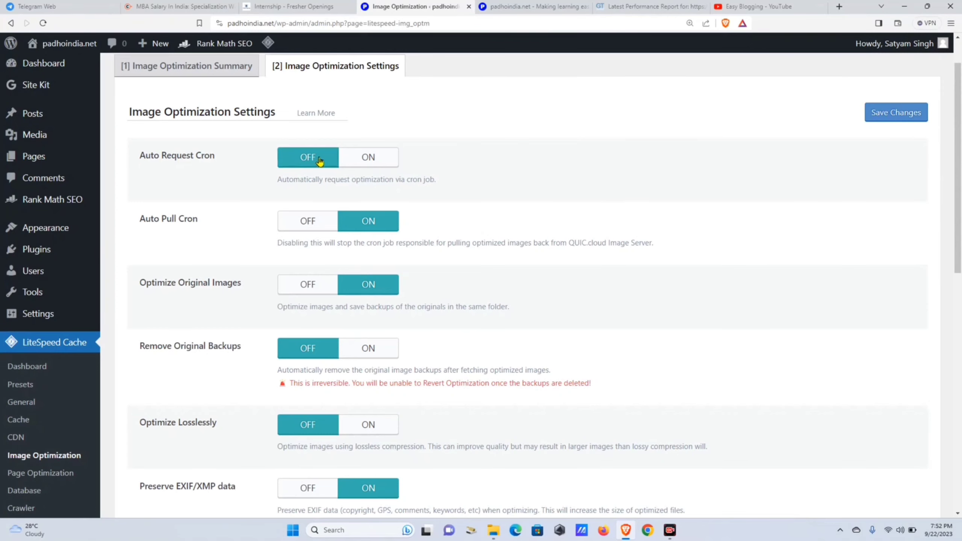
left_click(354, 166)
Turn Preserve EXIF/XMP data off in the Image Optimization settings
scroll(262, 200, "down", 1)
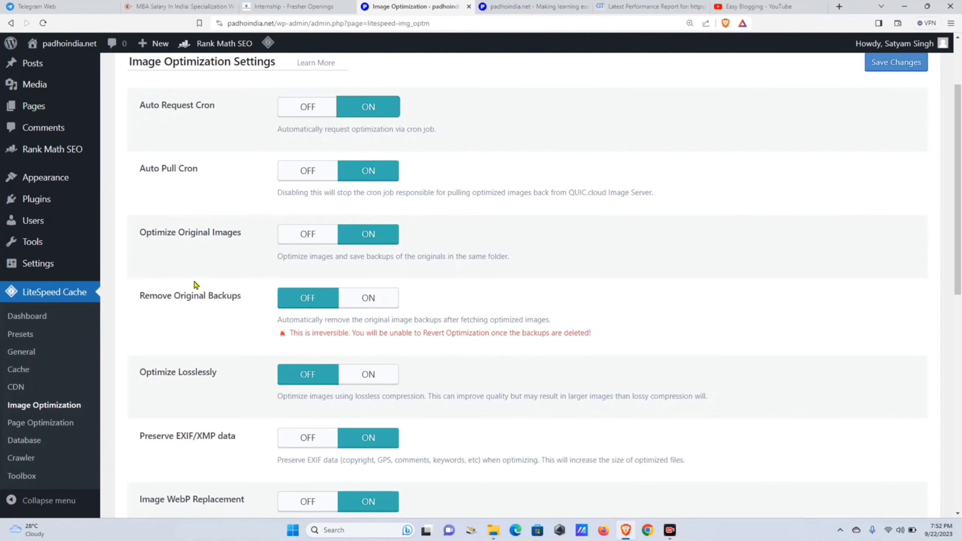
scroll(196, 299, "down", 1)
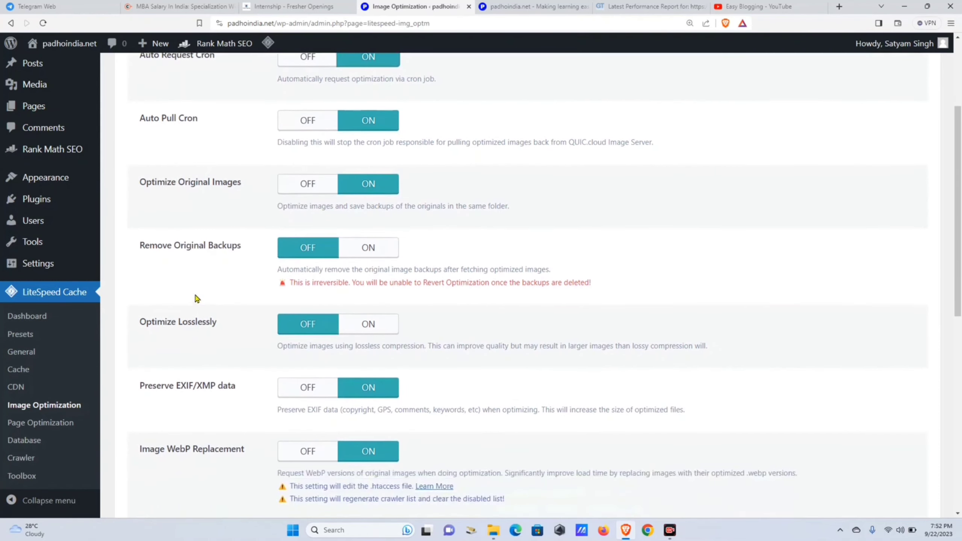
left_click_drag(147, 389, 230, 385)
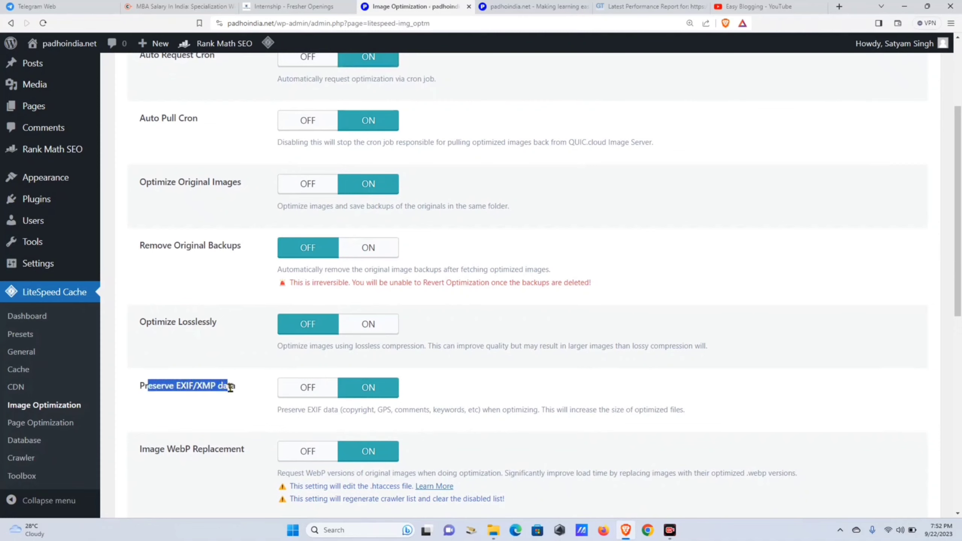
left_click(292, 393)
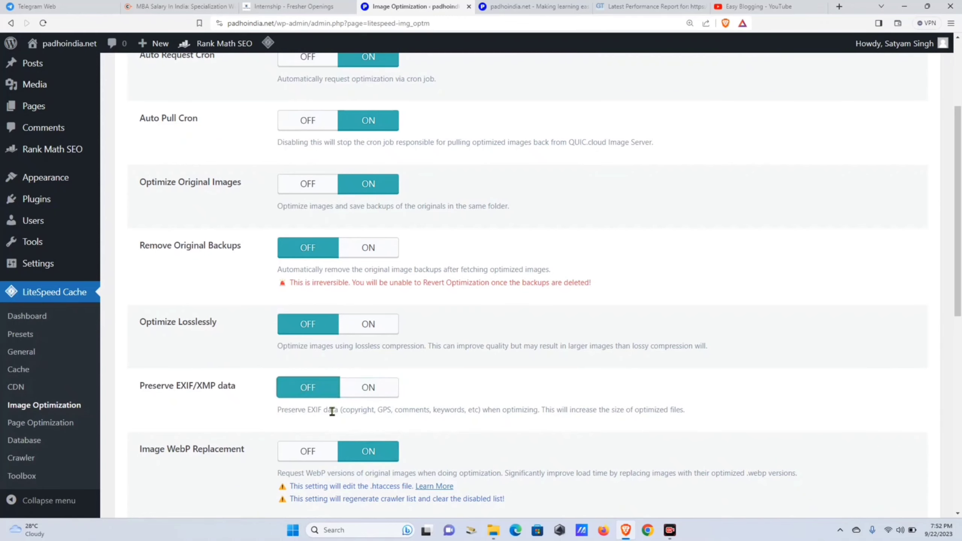
Turn WebP For Extra srcset on in the Image Optimization settings
scroll(469, 382, "down", 3)
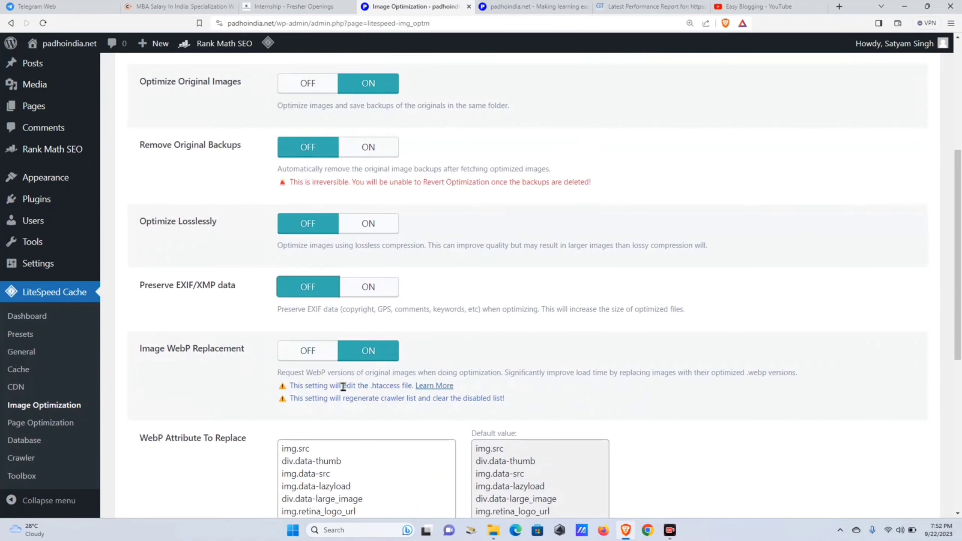
scroll(413, 348, "down", 4)
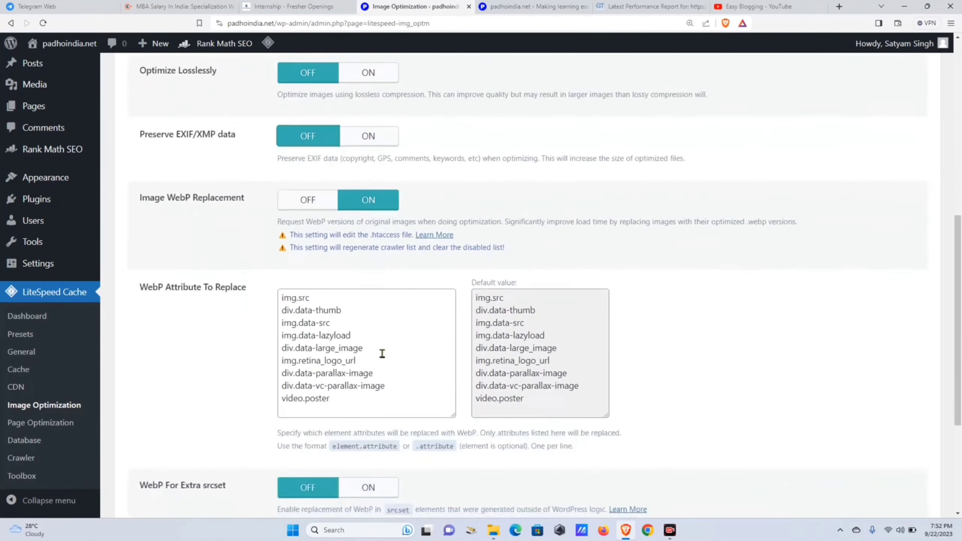
scroll(385, 349, "down", 5)
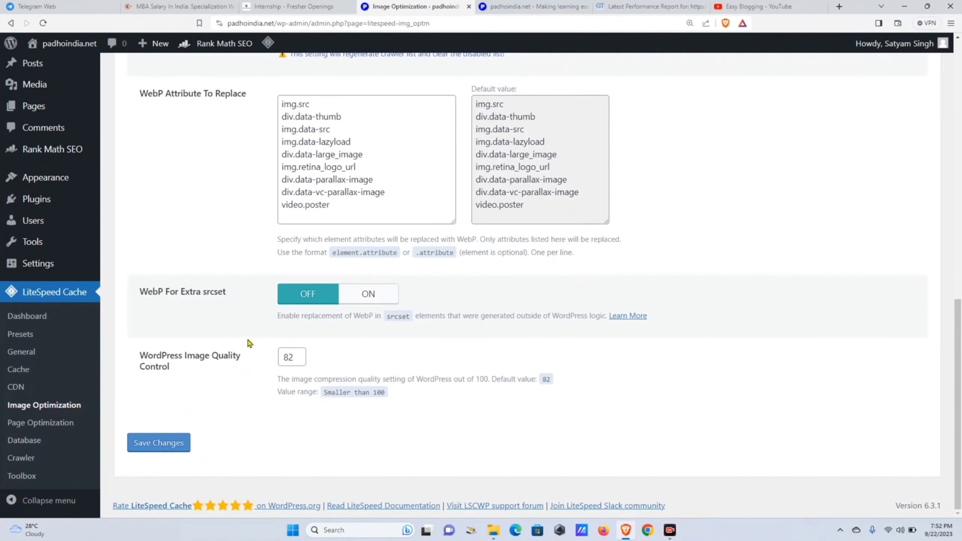
left_click(368, 298)
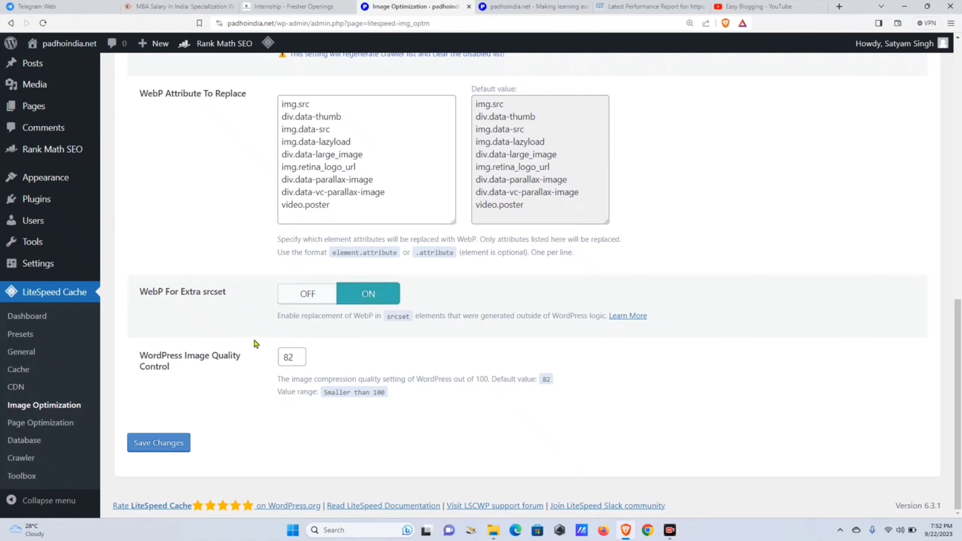
Set WordPress Image Quality Control to 75 and save the Image Optimization changes
left_click_drag(297, 360, 264, 365)
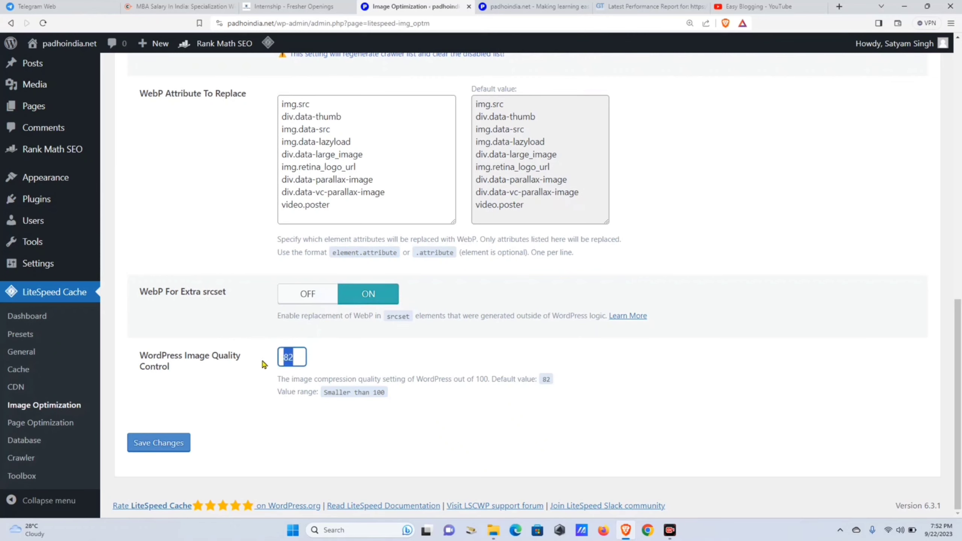
type("7")
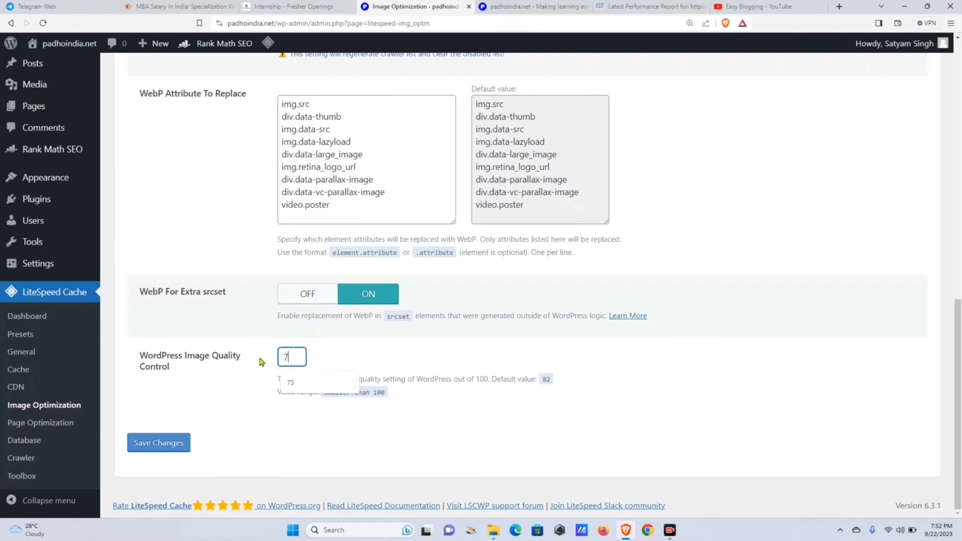
type("5")
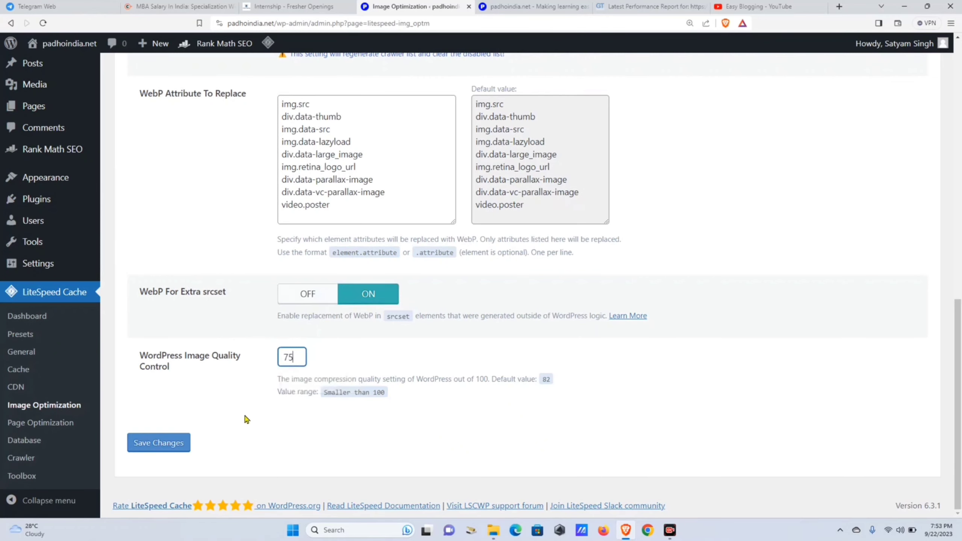
key("Return")
scroll(231, 414, "down", 15)
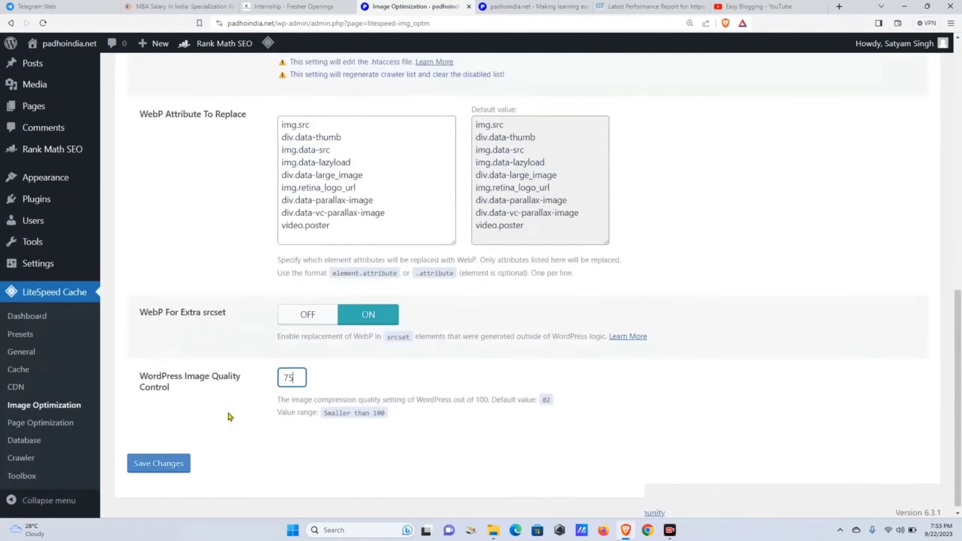
left_click(162, 443)
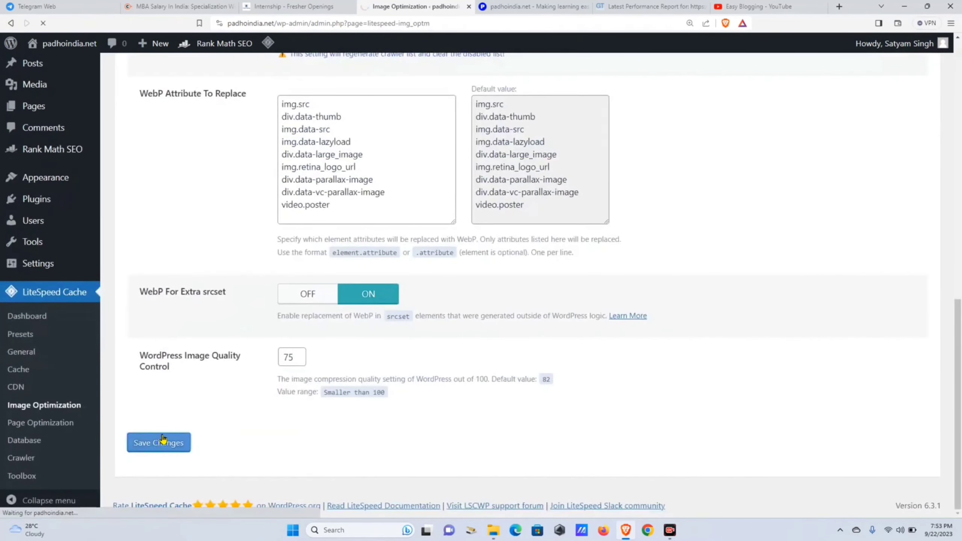
scroll(189, 370, "down", 7)
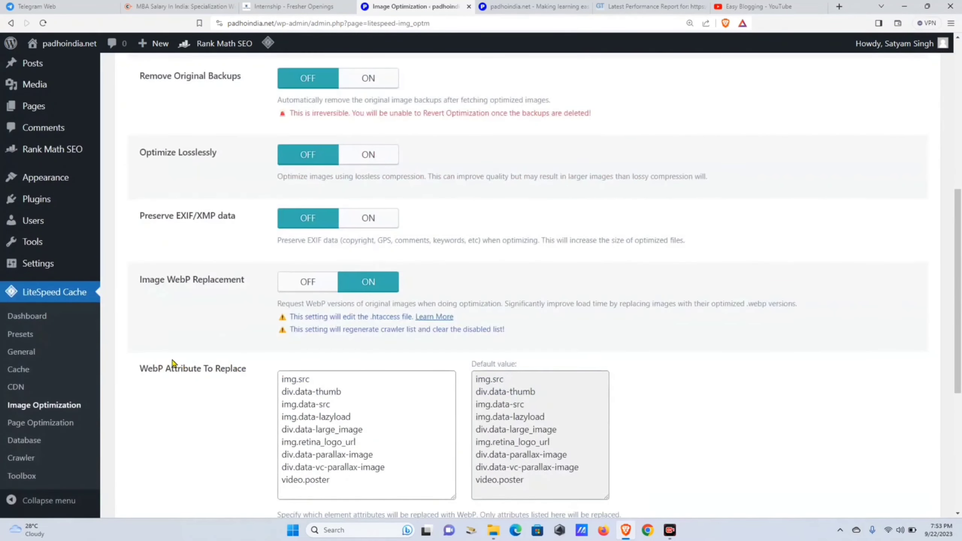
Open the Page Optimization CSS settings, dismiss the saved-options notice, and turn CSS Minify and CSS Combine on
left_click(61, 422)
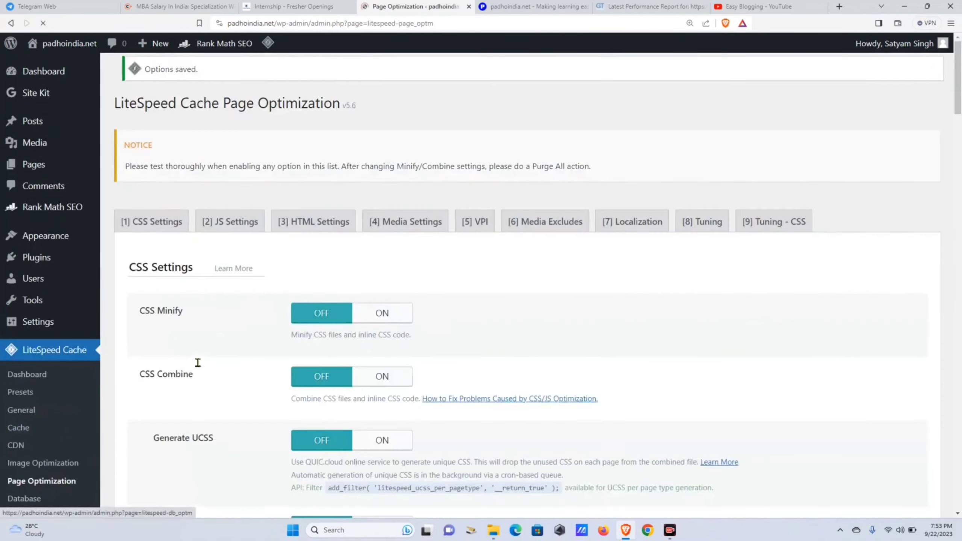
scroll(212, 282, "down", 2)
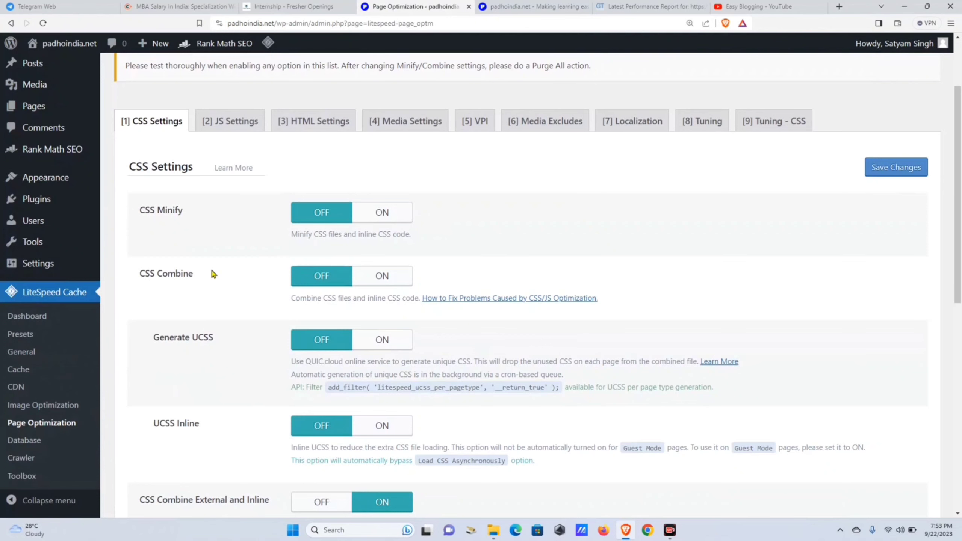
scroll(210, 265, "down", 2)
scroll(206, 265, "up", 4)
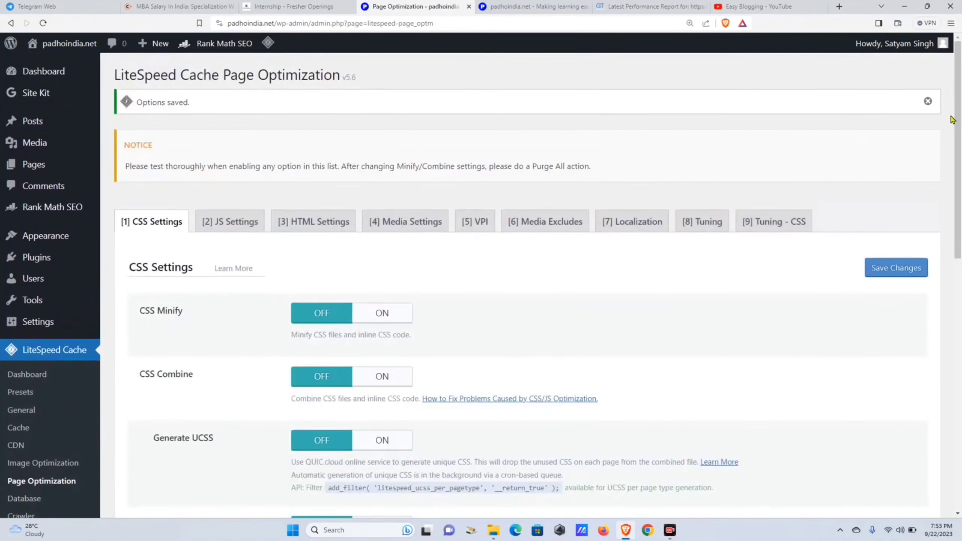
left_click(928, 100)
scroll(887, 133, "down", 2)
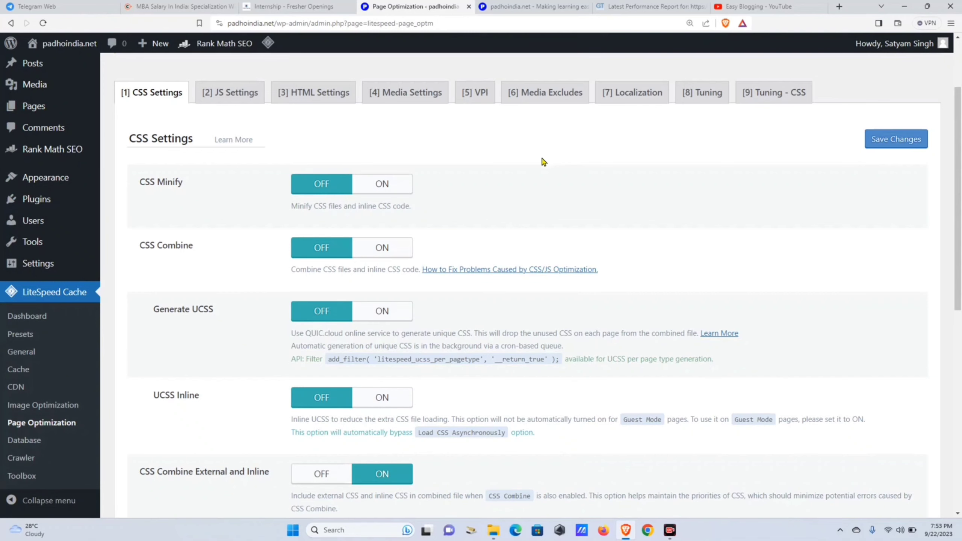
left_click(378, 185)
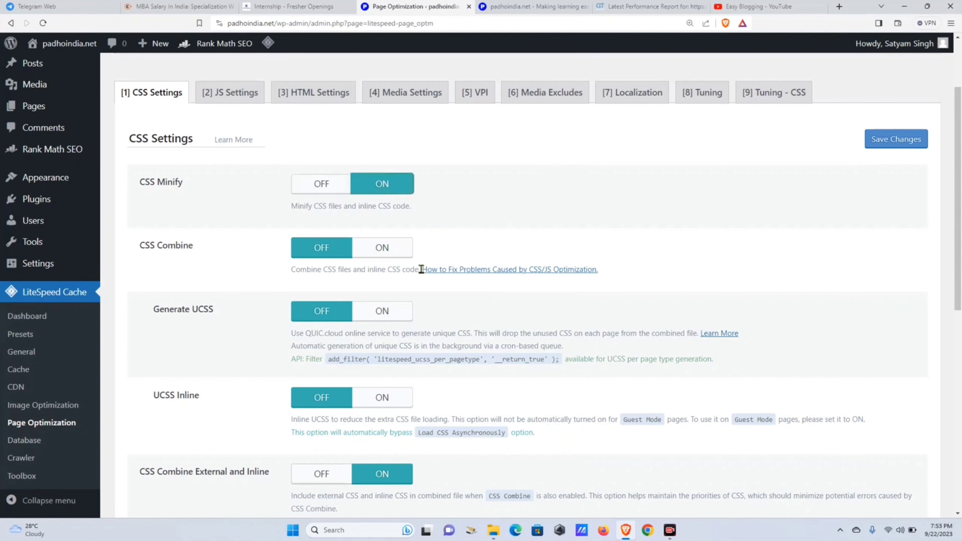
left_click(406, 255)
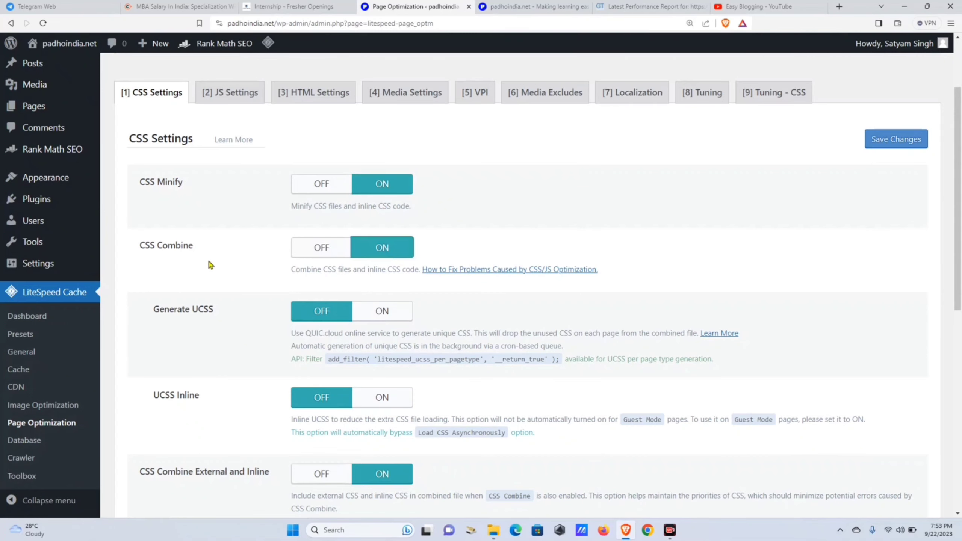
Turn Load CSS Asynchronously on in the Page Optimization CSS settings
scroll(211, 265, "down", 1)
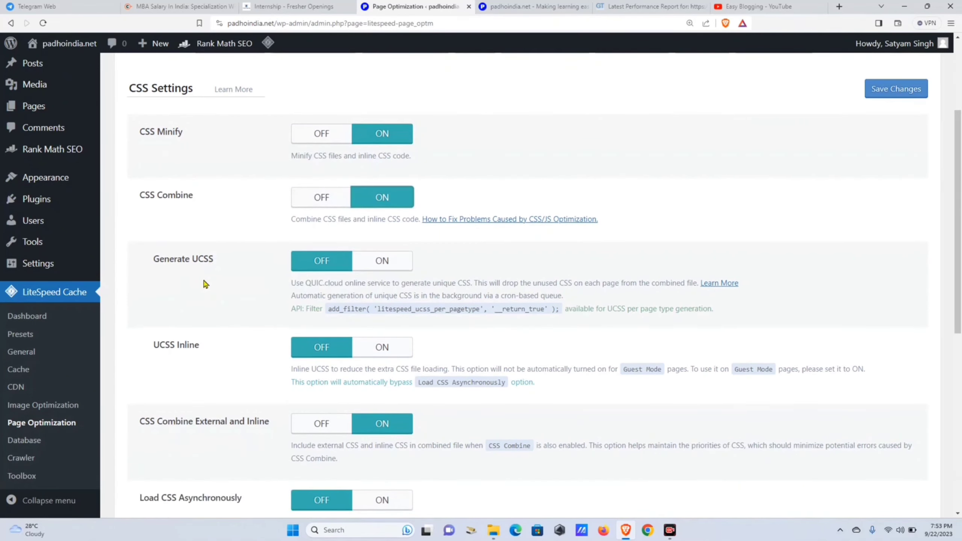
scroll(208, 301, "down", 2)
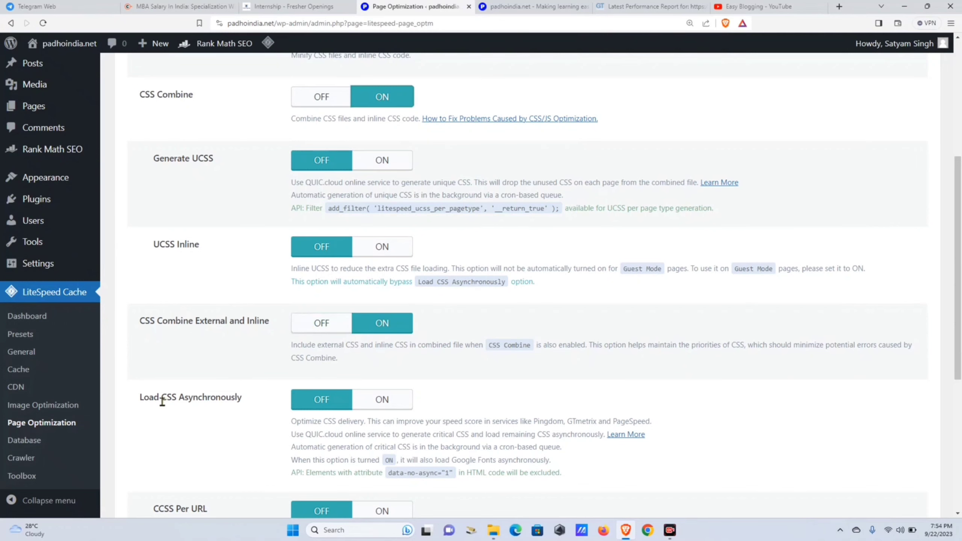
scroll(212, 419, "down", 1)
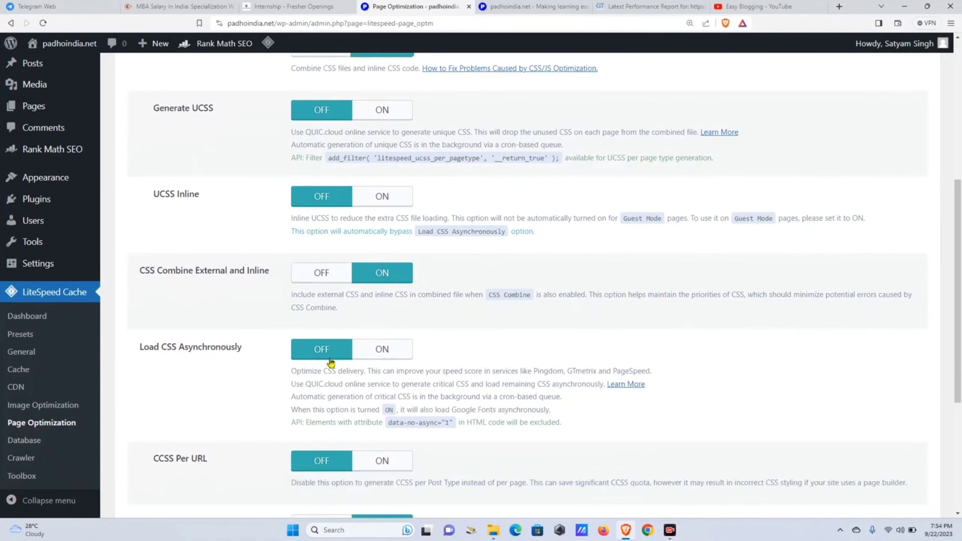
left_click(385, 355)
scroll(236, 363, "down", 1)
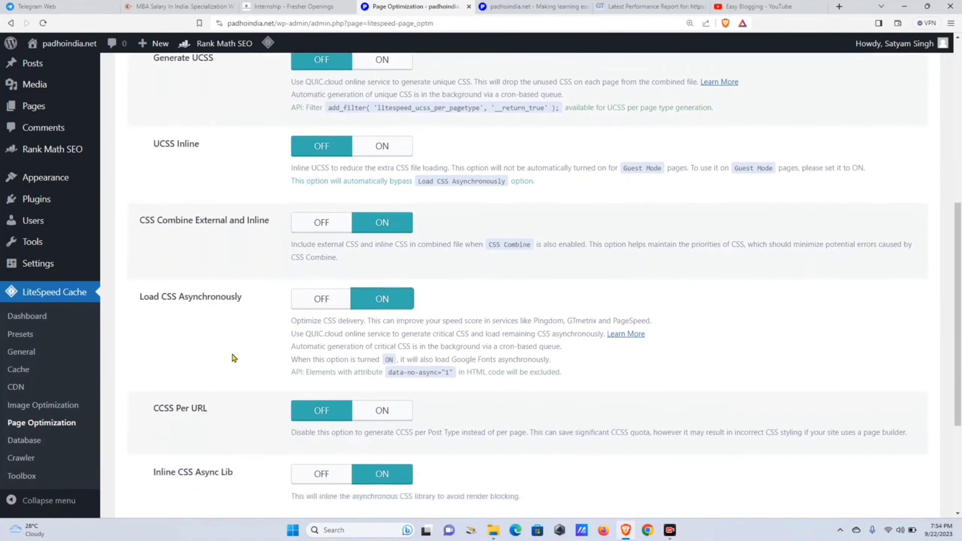
scroll(230, 331, "down", 1)
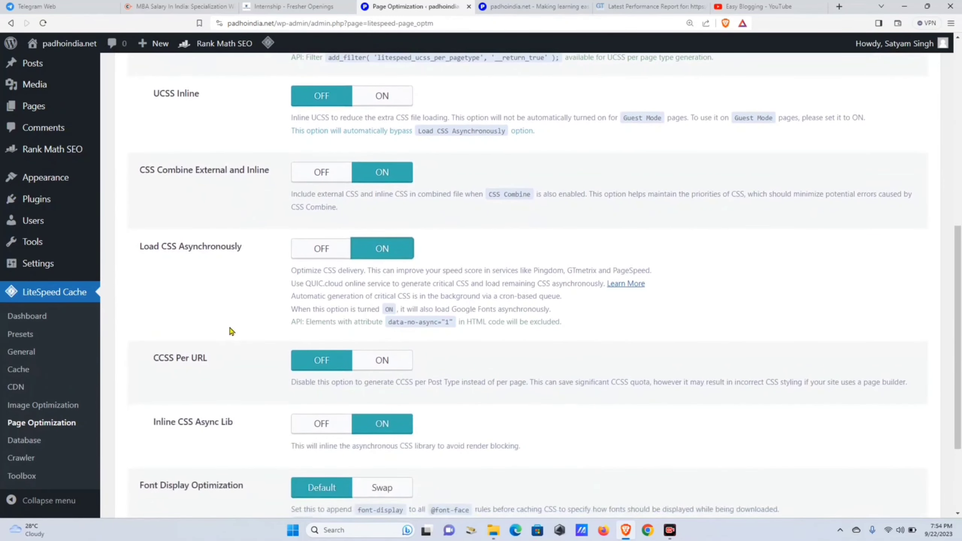
Set Font Display Optimization to Swap and save the Page Optimization CSS settings
scroll(232, 331, "down", 2)
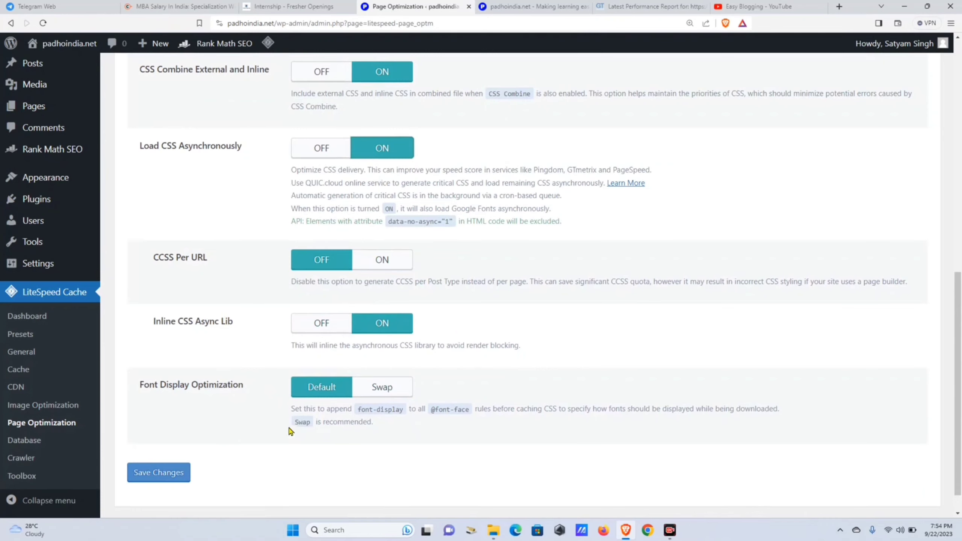
left_click(374, 390)
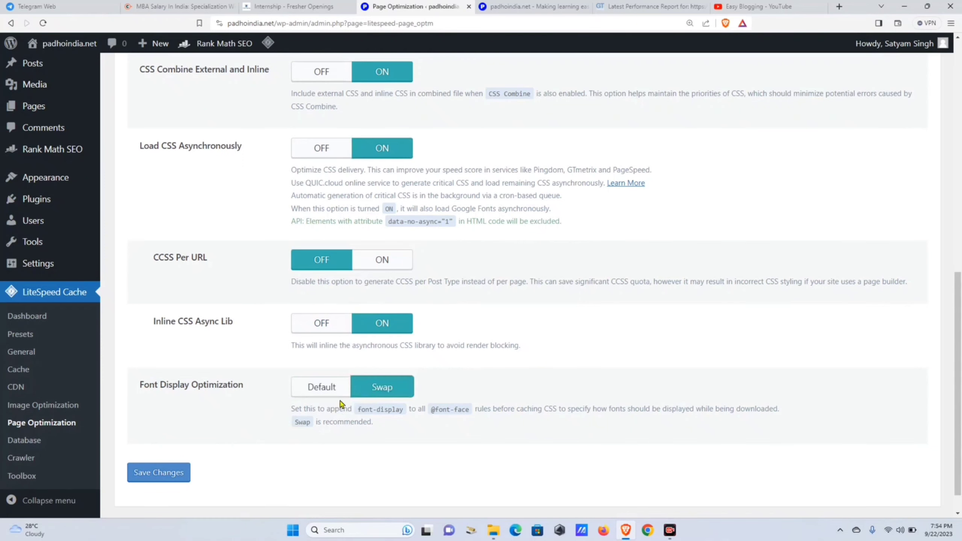
left_click(156, 475)
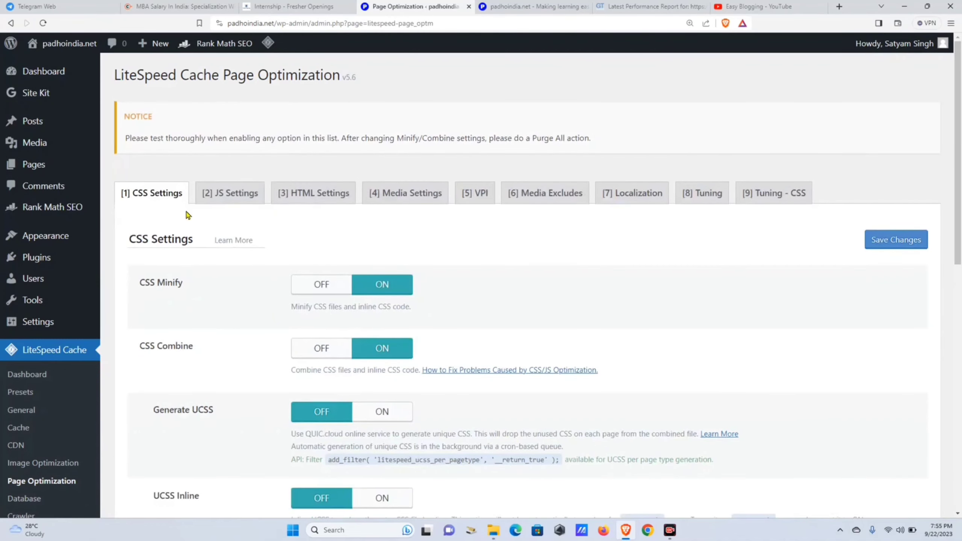
In the Page Optimization JS settings, turn JS Minify on, set Load JS Deferred to Delayed, and save the changes
left_click(232, 194)
scroll(232, 194, "down", 2)
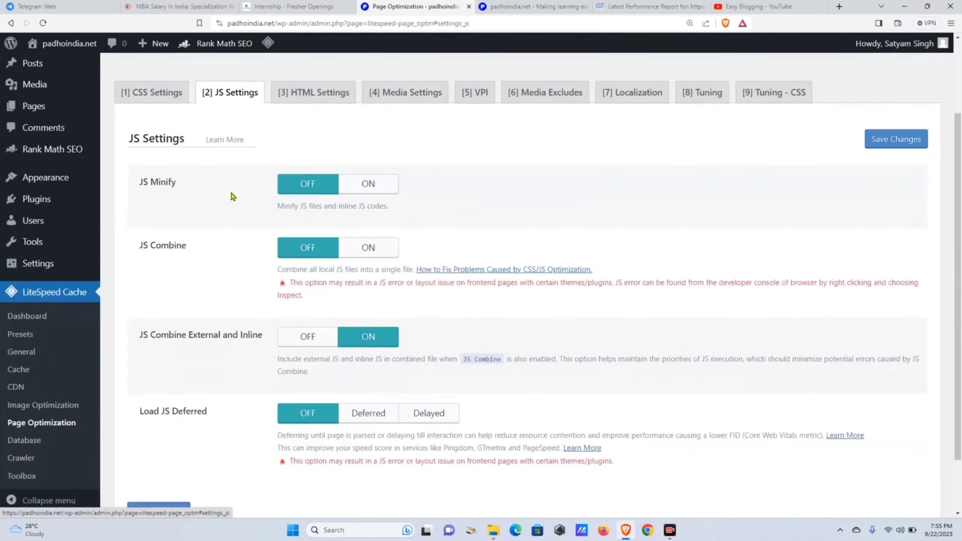
left_click(347, 192)
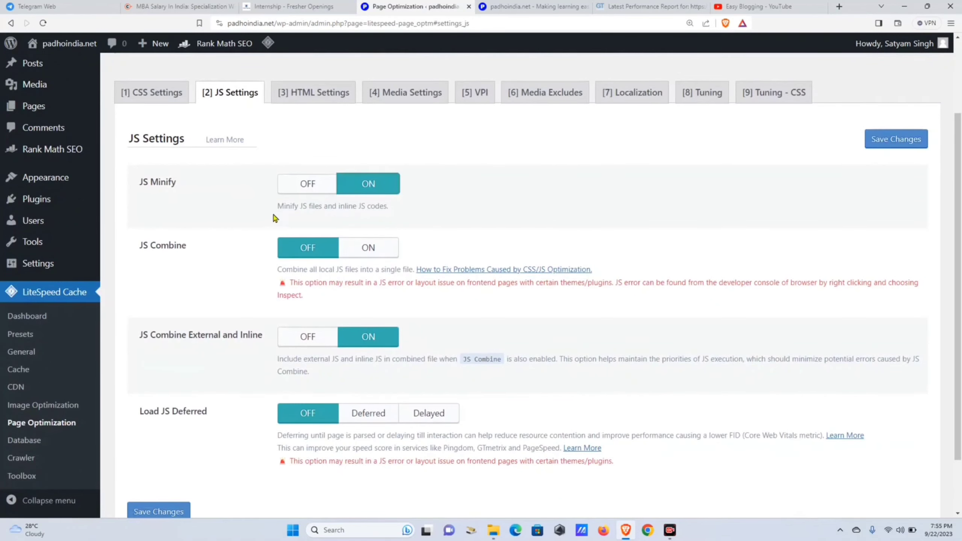
scroll(155, 225, "down", 1)
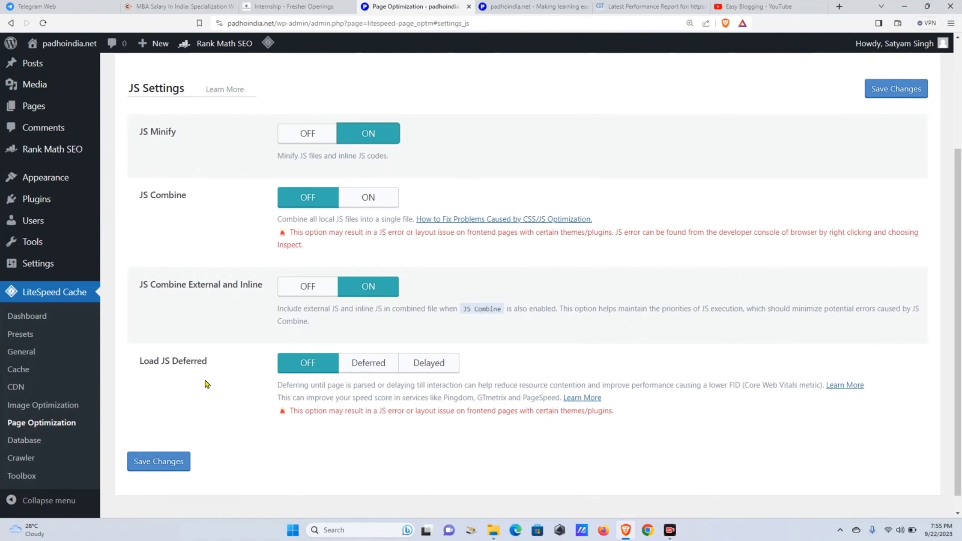
left_click(448, 369)
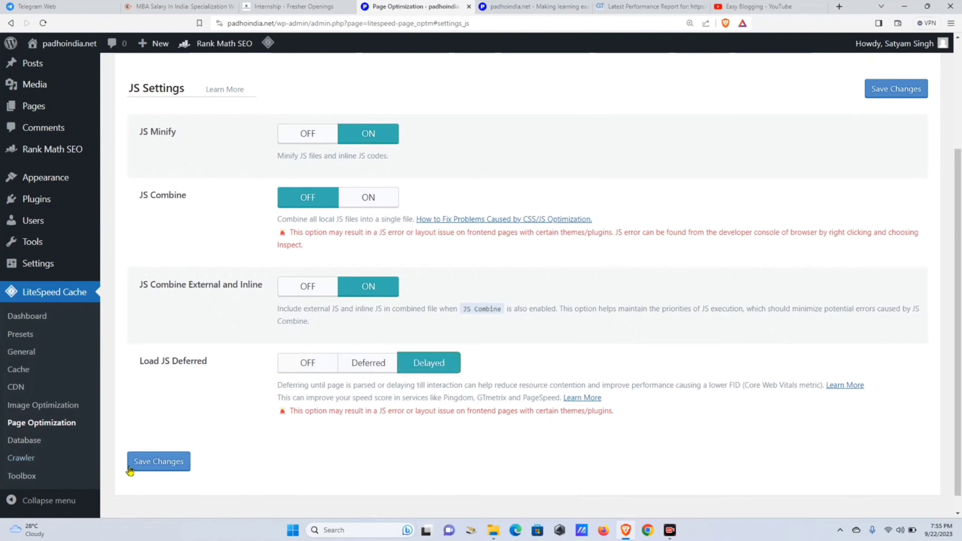
left_click(143, 468)
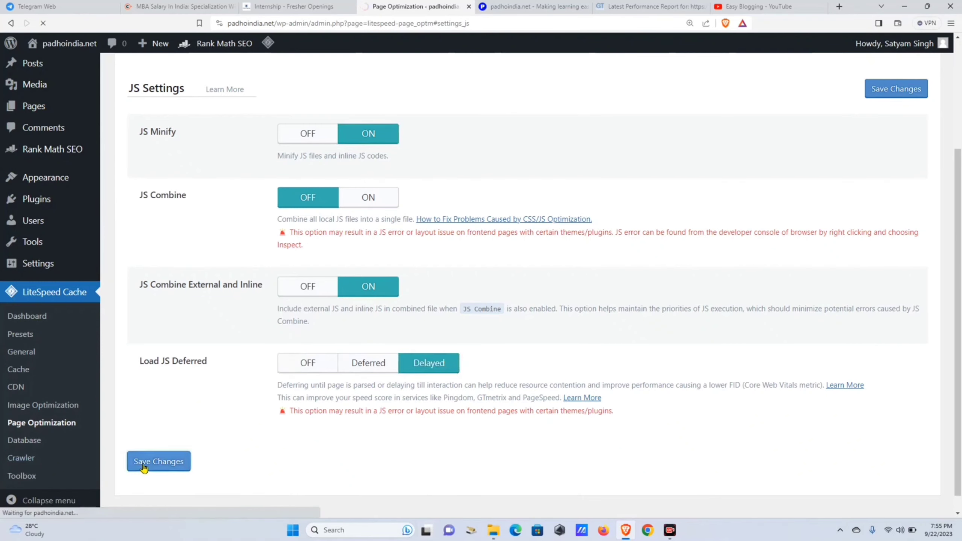
In the Page Optimization HTML settings, turn HTML Minify, DNS Prefetch Control and Remove Query Strings on
left_click(287, 232)
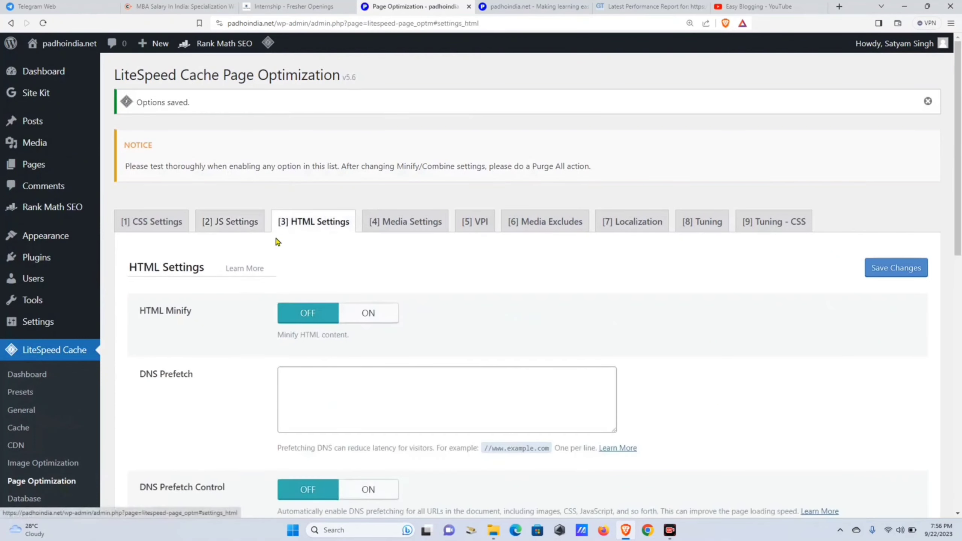
scroll(242, 243, "down", 5)
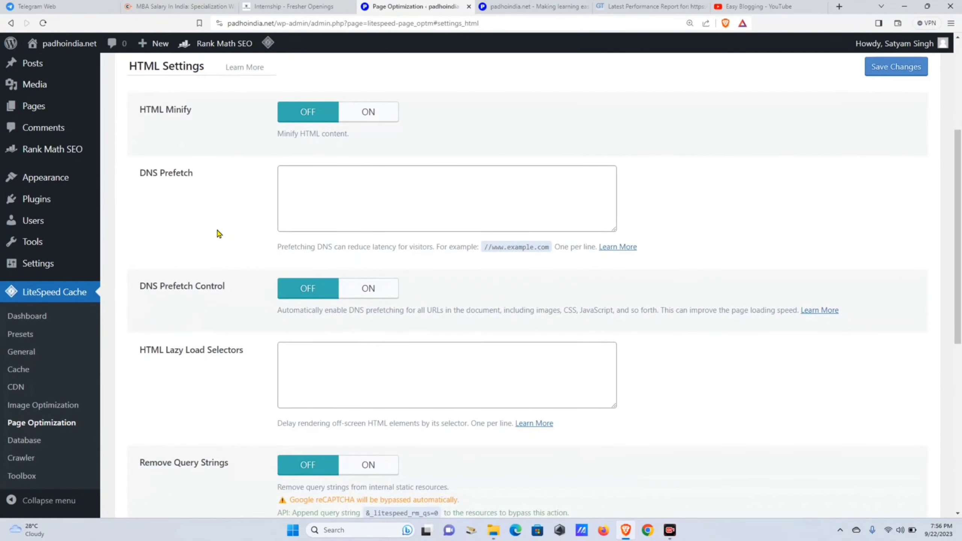
left_click(365, 116)
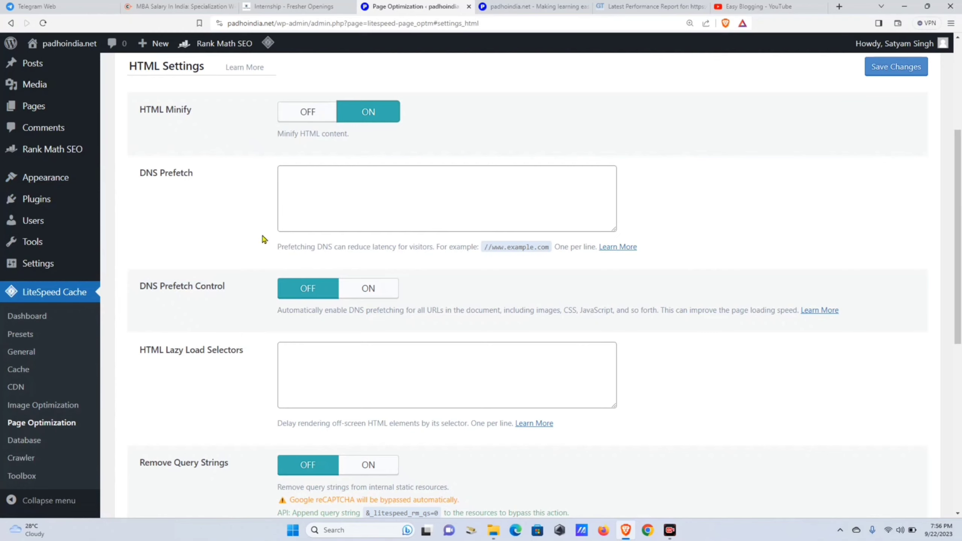
left_click(392, 292)
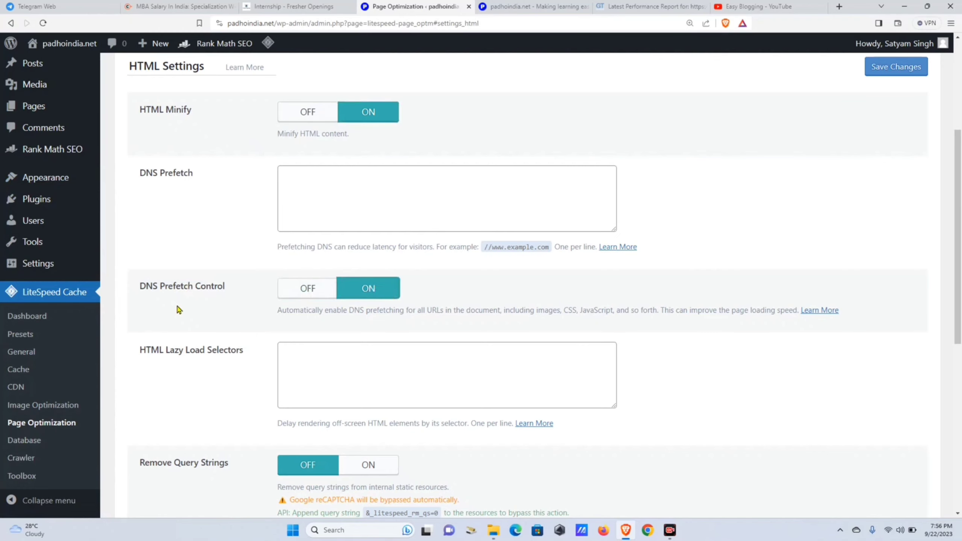
scroll(179, 317, "down", 2)
left_click(356, 370)
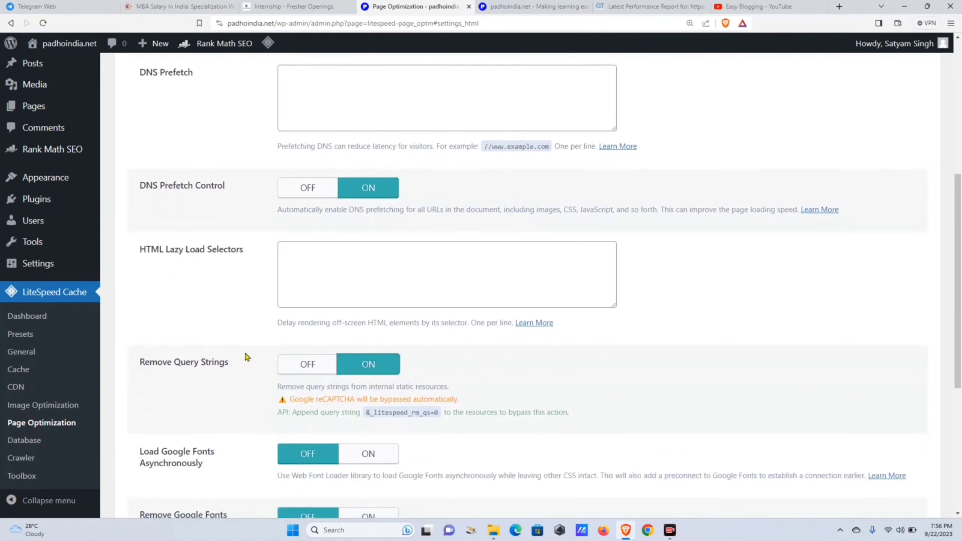
Turn Remove Google Fonts, Remove WordPress Emoji and Remove Noscript Tags on, and save the HTML settings
scroll(247, 357, "down", 6)
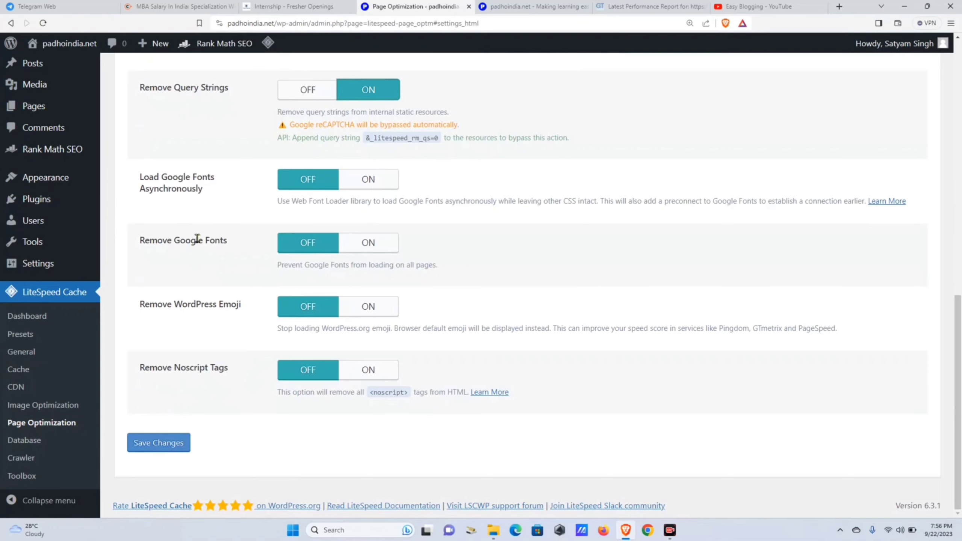
left_click(384, 245)
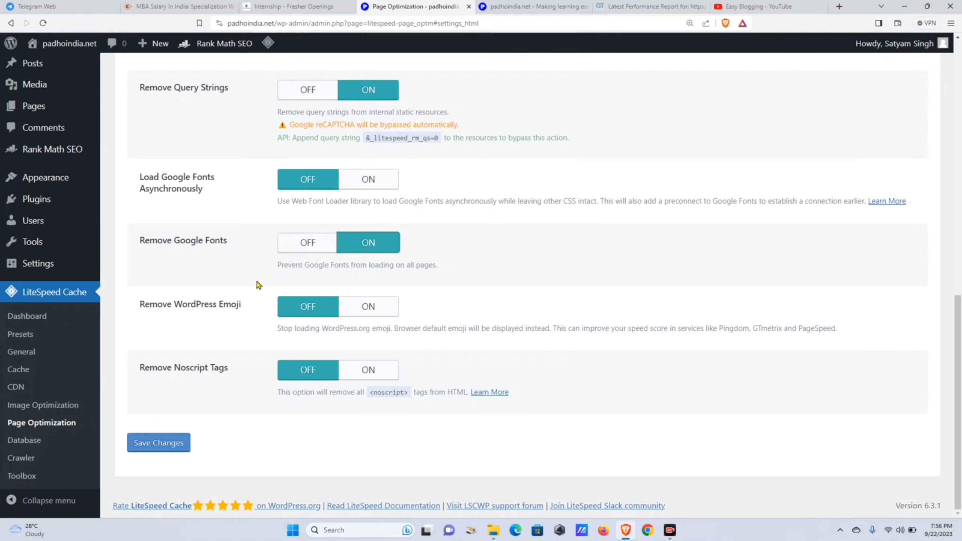
left_click(369, 308)
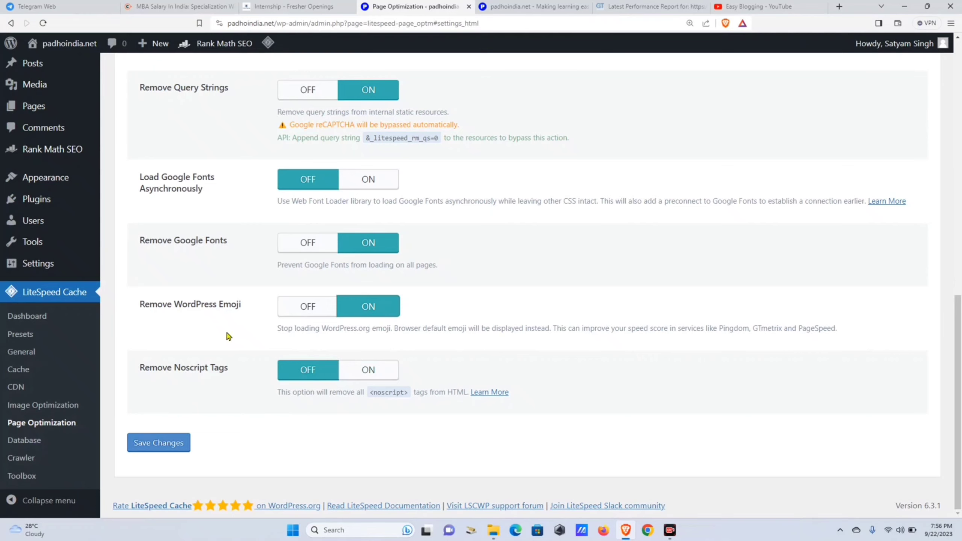
left_click(370, 370)
left_click(171, 450)
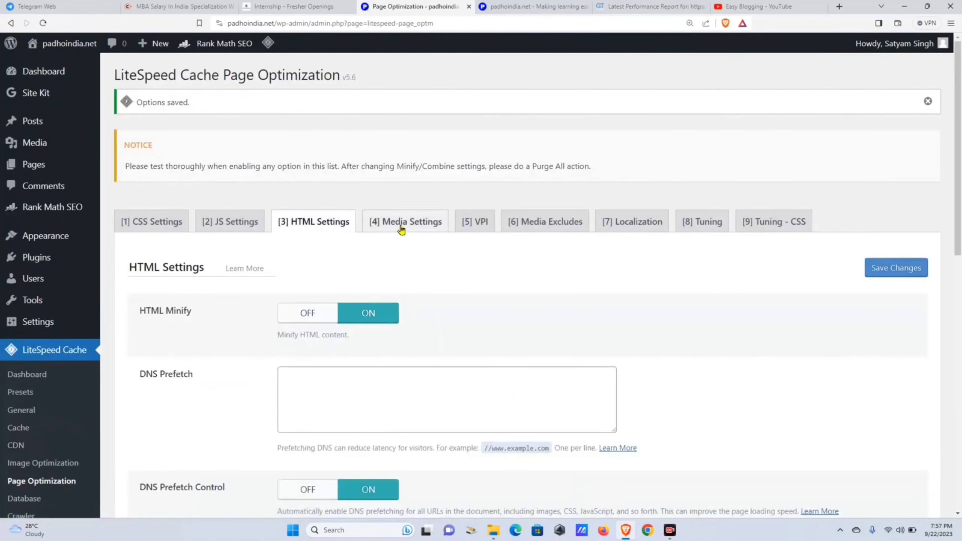
In the Page Optimization Media settings, turn Lazy Load Images and Responsive Placeholder on
left_click(399, 232)
scroll(350, 254, "down", 5)
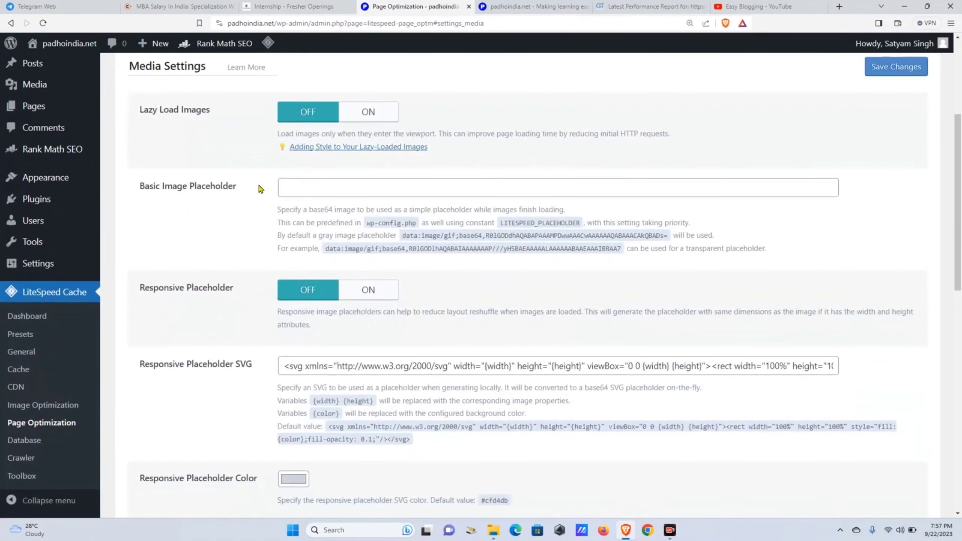
left_click(367, 113)
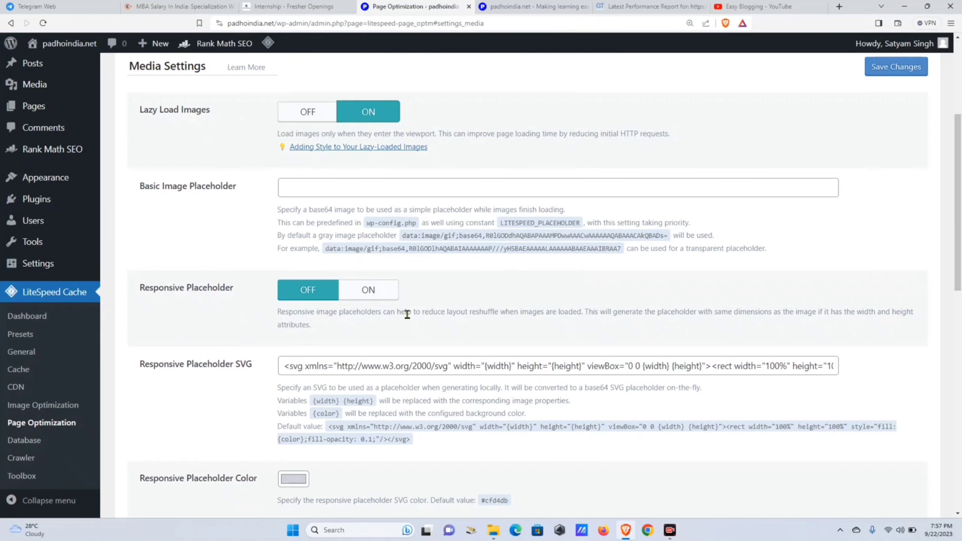
left_click(392, 294)
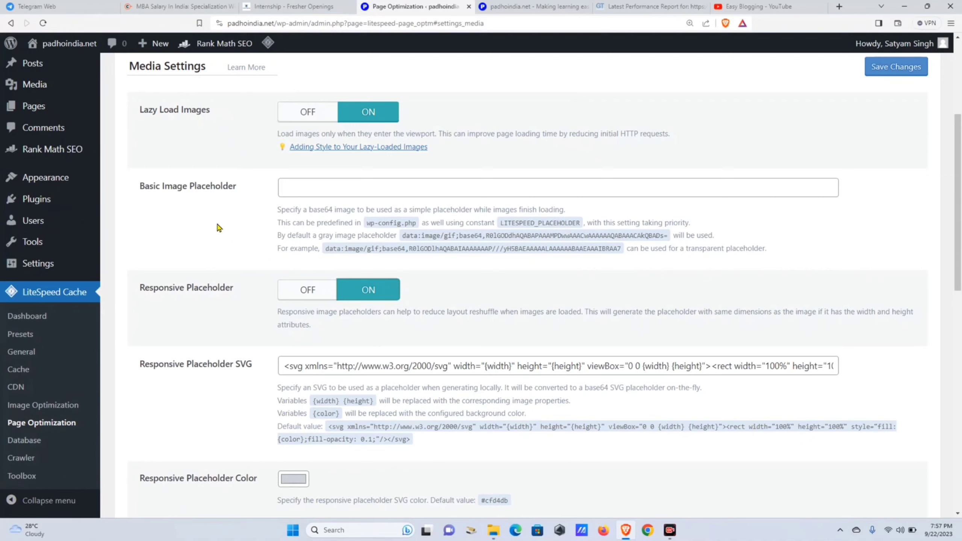
Examine how the post images load while browsing through the padhoindia.net home page
left_click(496, 6)
scroll(366, 213, "down", 2)
scroll(353, 151, "up", 3)
scroll(347, 107, "down", 6)
scroll(347, 107, "down", 12)
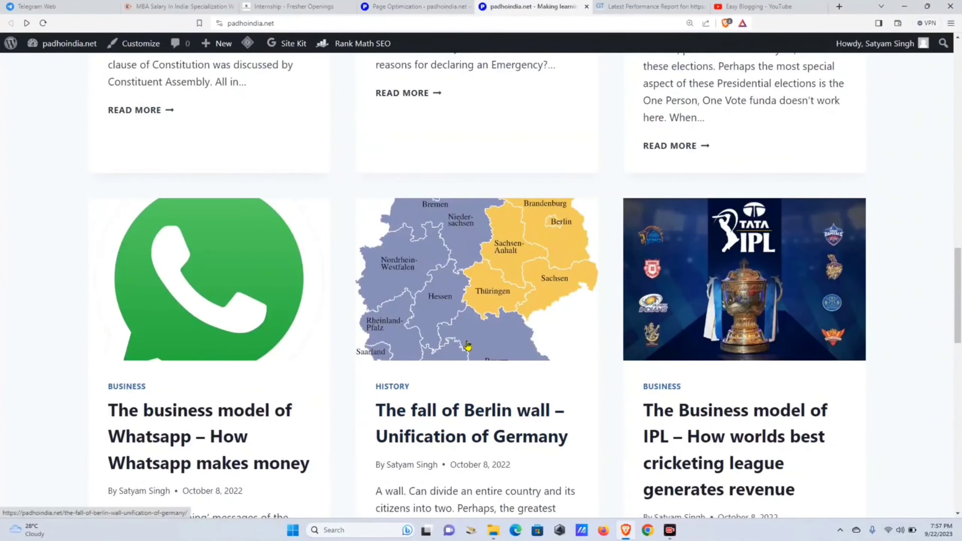
scroll(461, 391, "up", 10)
scroll(463, 340, "up", 5)
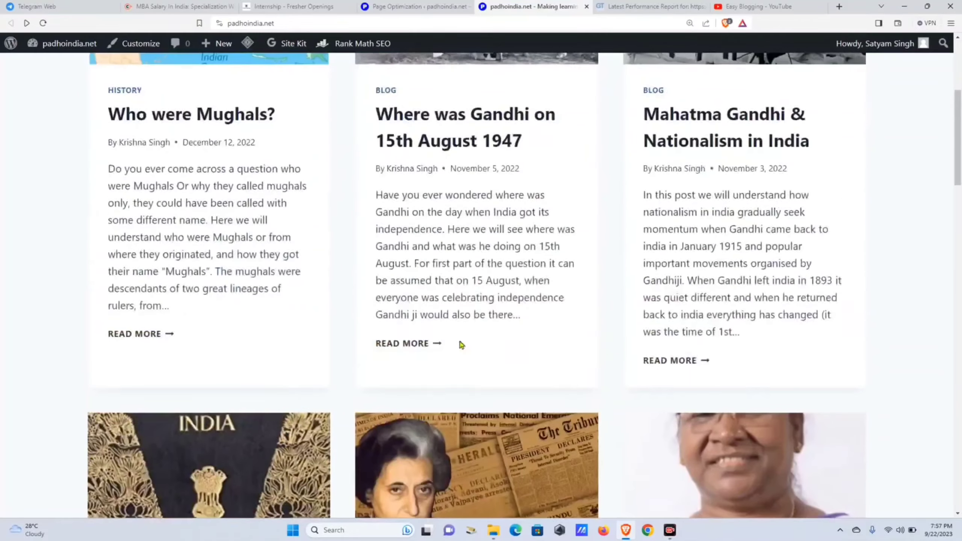
scroll(458, 344, "down", 15)
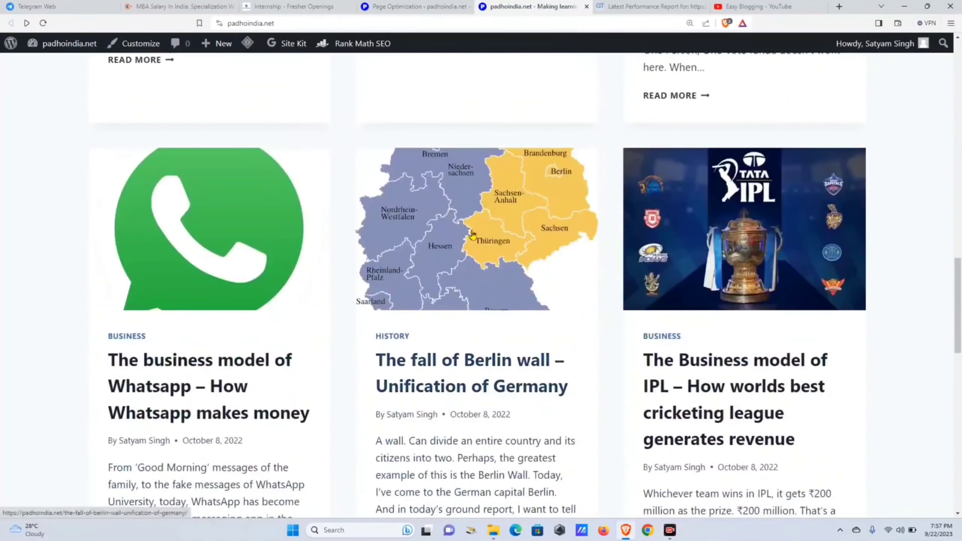
scroll(486, 267, "up", 10)
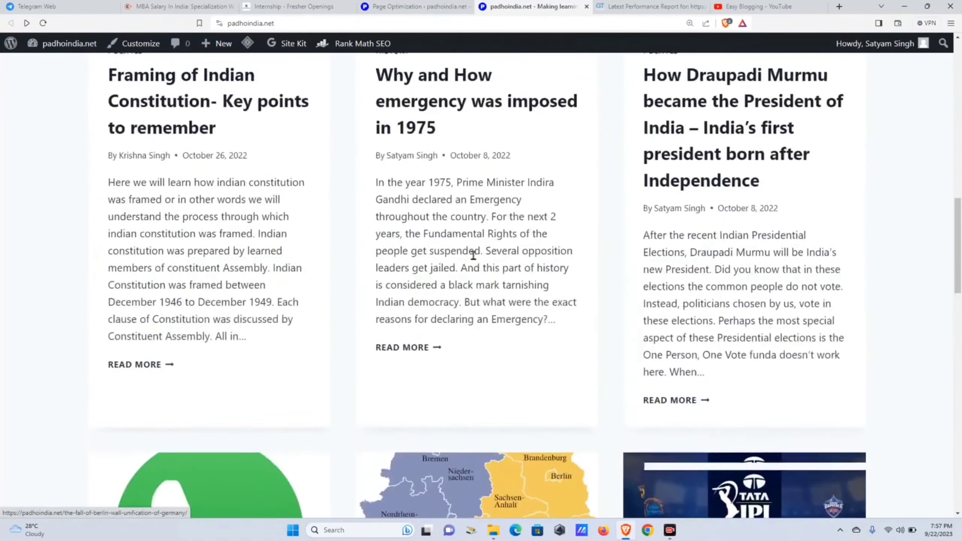
Return to the Page Optimization Media settings, turn Lazy Load Iframes and Add Missing Sizes on, and save the changes
left_click(417, 6)
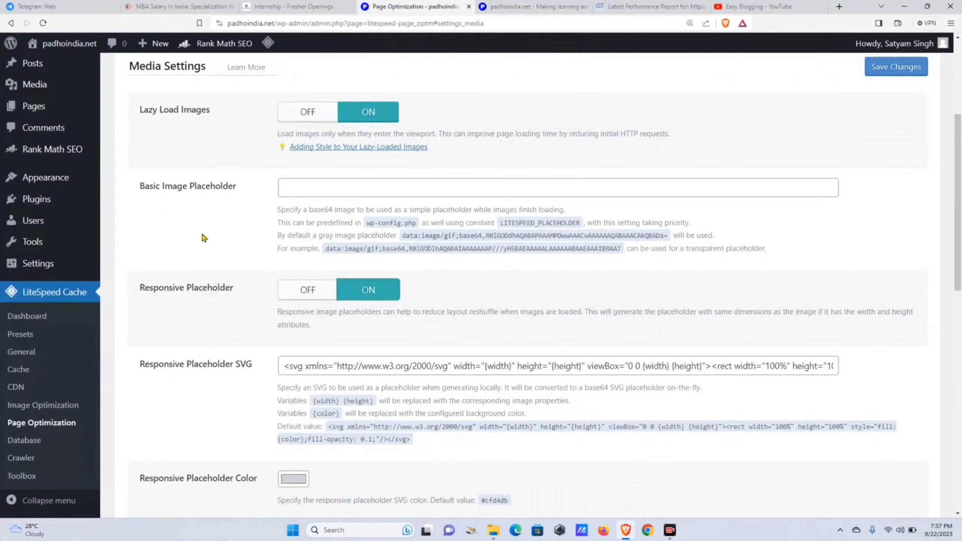
scroll(197, 236, "down", 8)
scroll(189, 233, "down", 3)
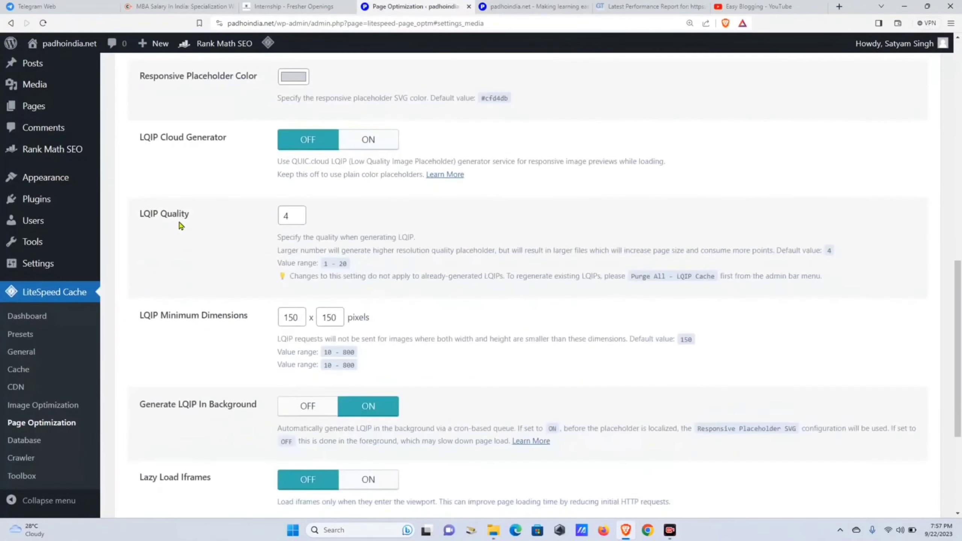
scroll(206, 166, "down", 1)
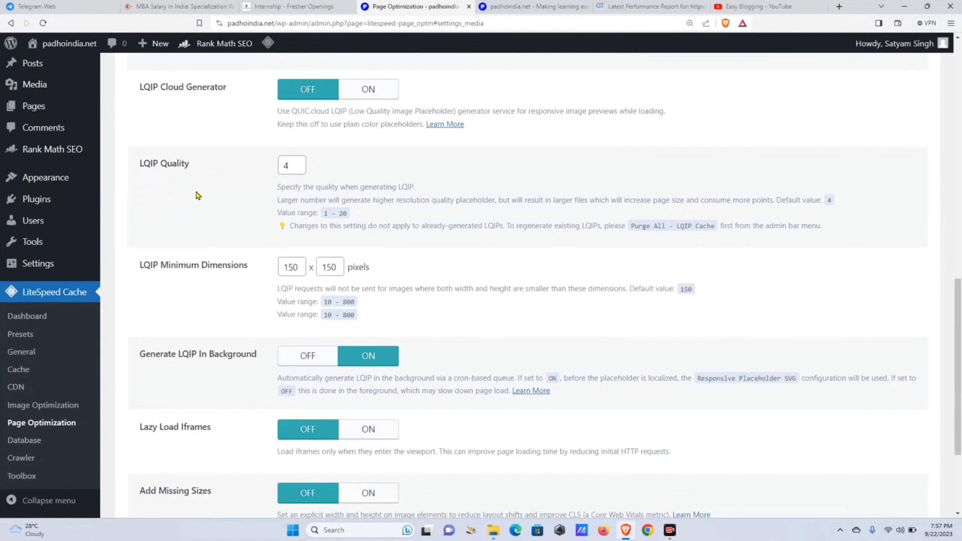
scroll(206, 239, "down", 2)
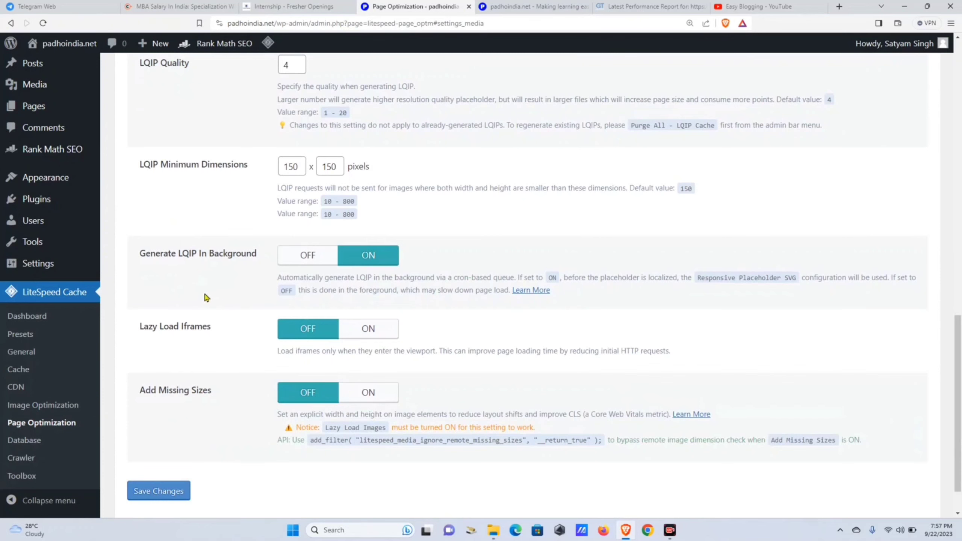
scroll(204, 359, "down", 1)
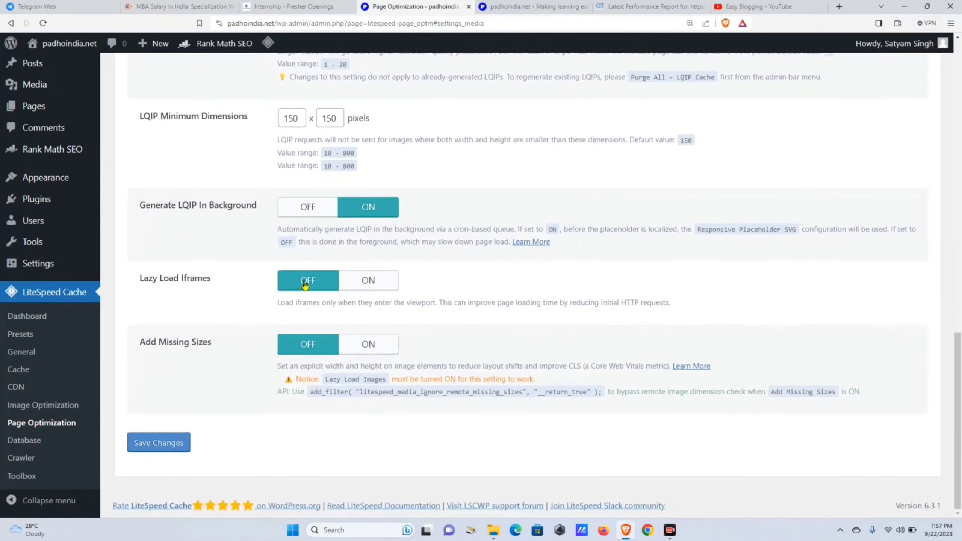
left_click(362, 283)
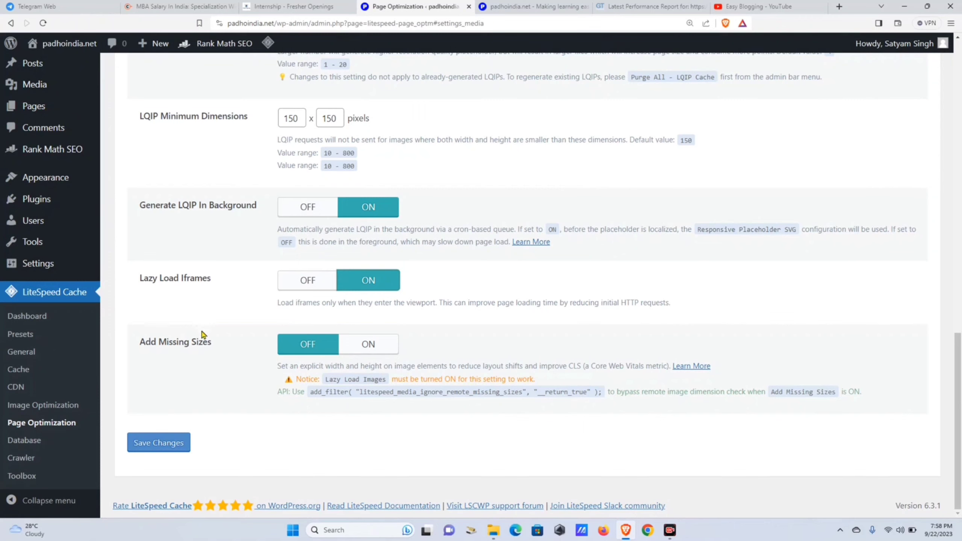
left_click(369, 344)
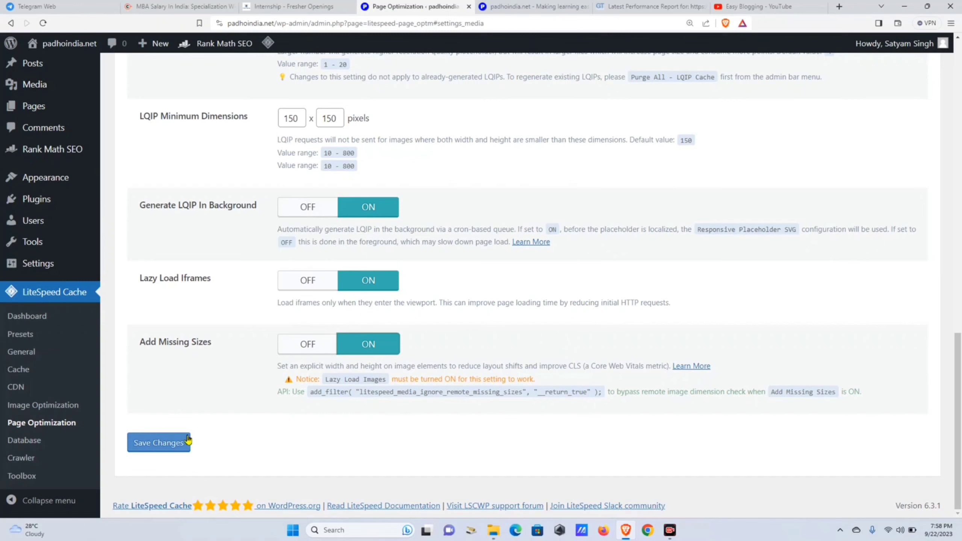
left_click(179, 442)
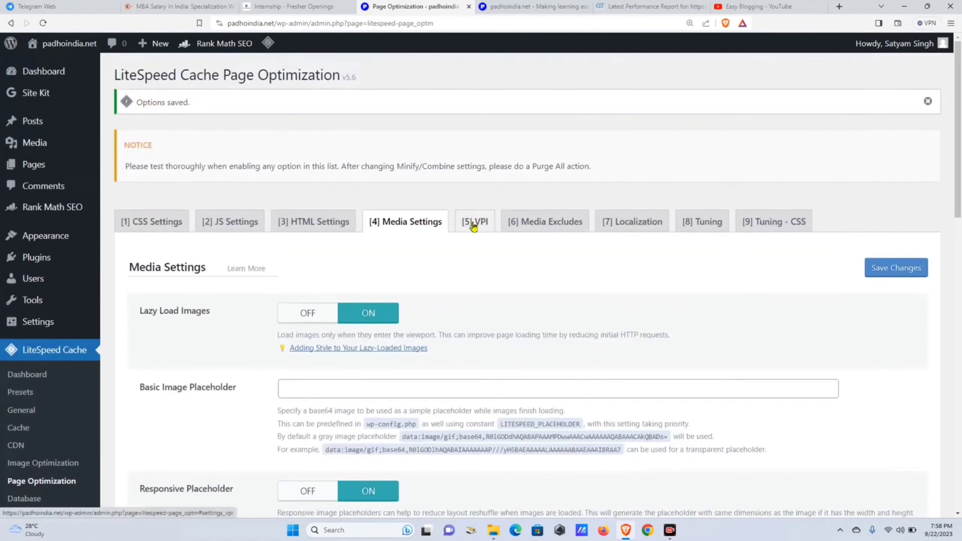
In the VPI settings, turn Viewport Images and Viewport Images Cron on, and save the changes
left_click(474, 225)
scroll(475, 226, "down", 2)
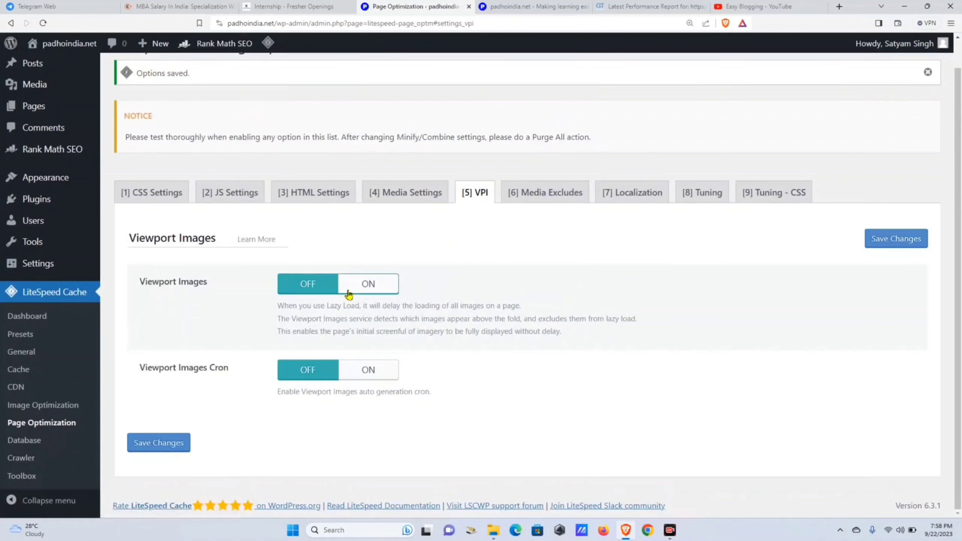
left_click(360, 289)
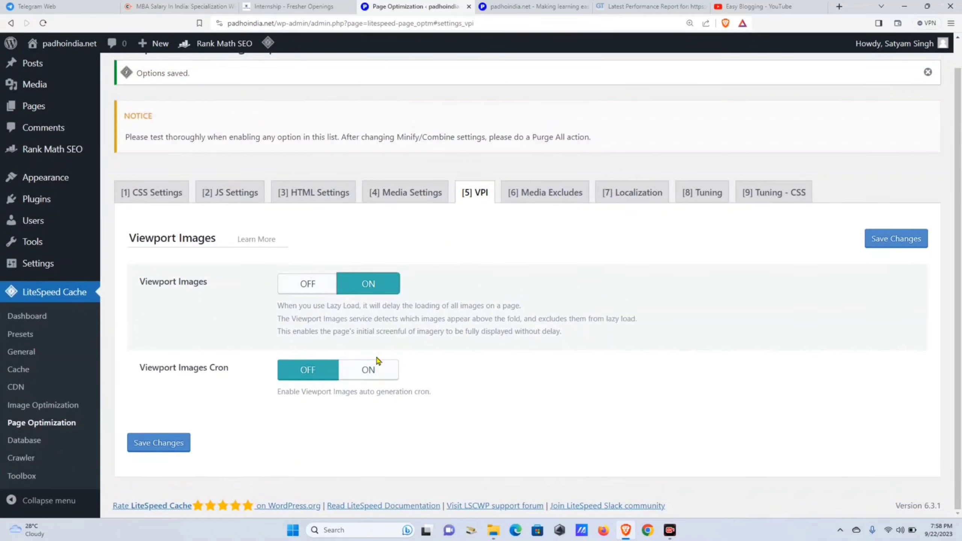
left_click(373, 366)
left_click(157, 447)
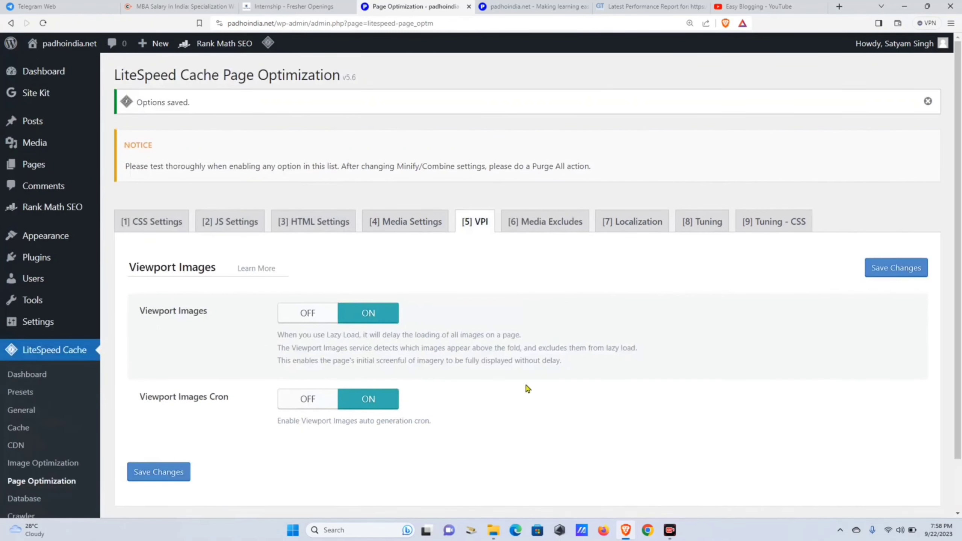
Examine the lazy load and LQIP exclusion fields in the Media Excludes settings
left_click(538, 227)
scroll(537, 244, "down", 5)
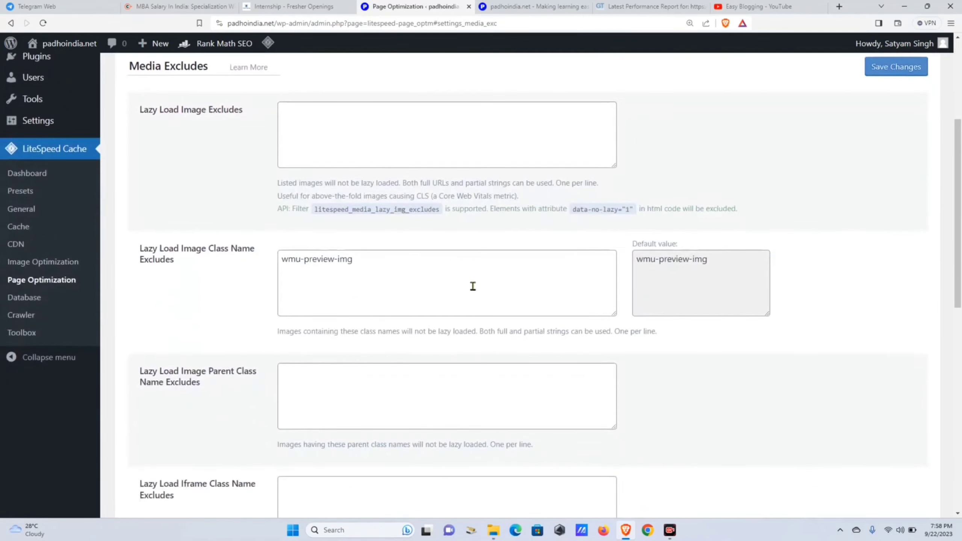
left_click(412, 138)
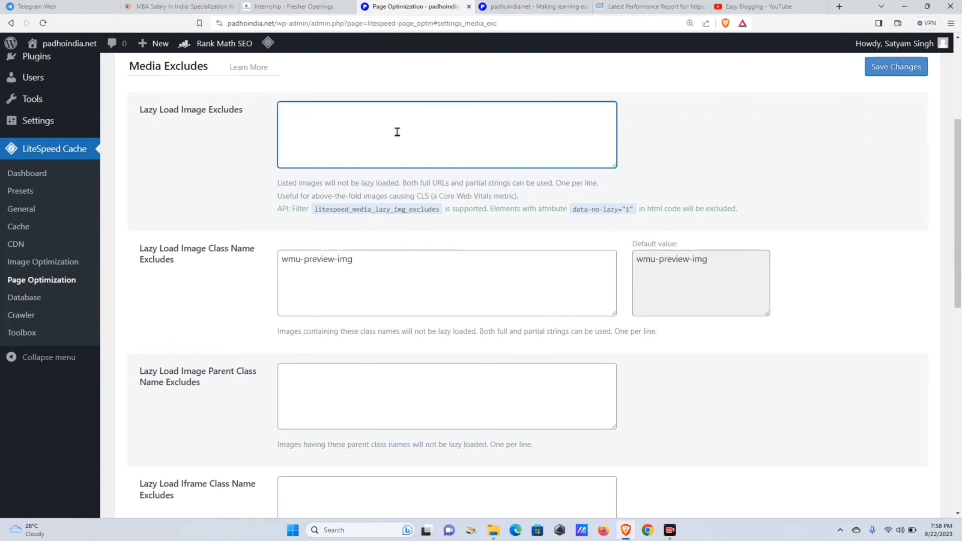
scroll(658, 144, "down", 4)
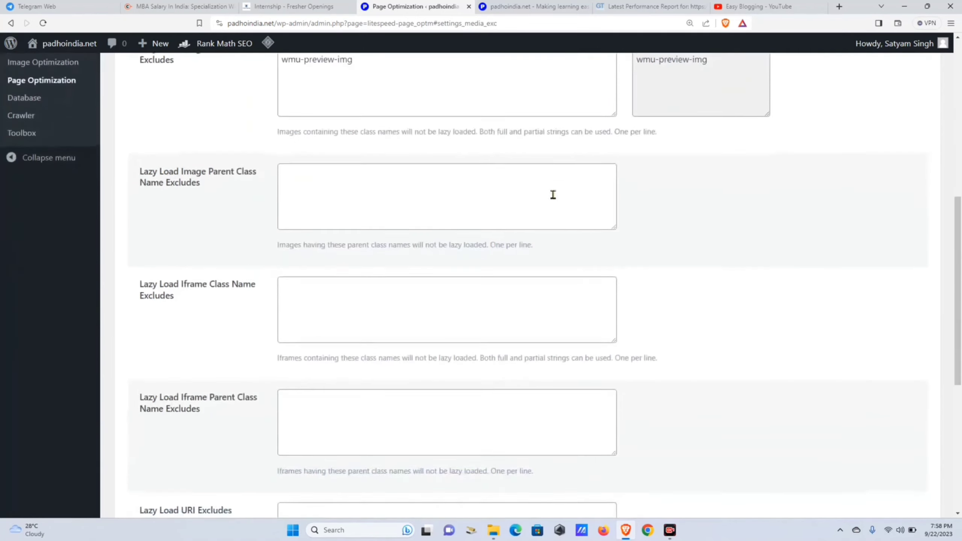
scroll(501, 262, "down", 6)
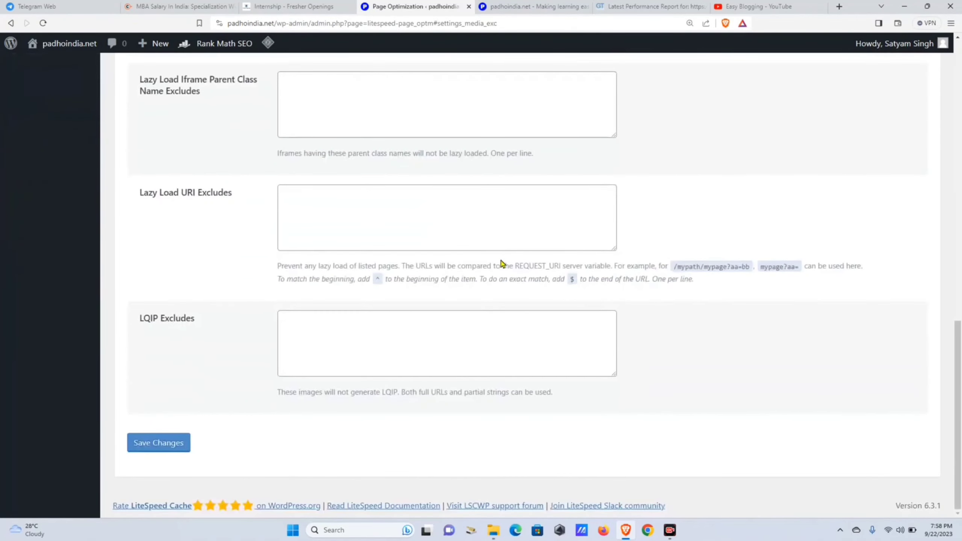
scroll(501, 263, "up", 4)
scroll(529, 292, "up", 4)
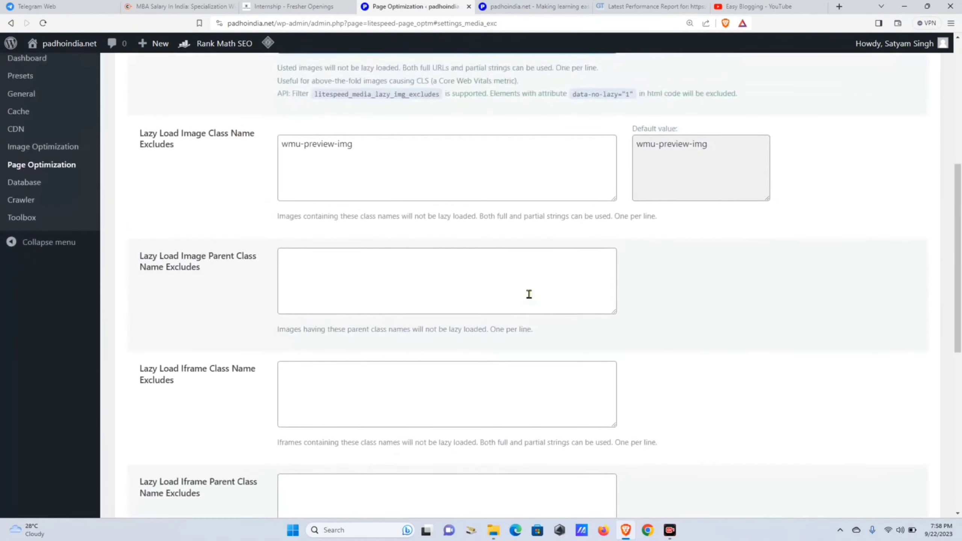
scroll(527, 292, "up", 2)
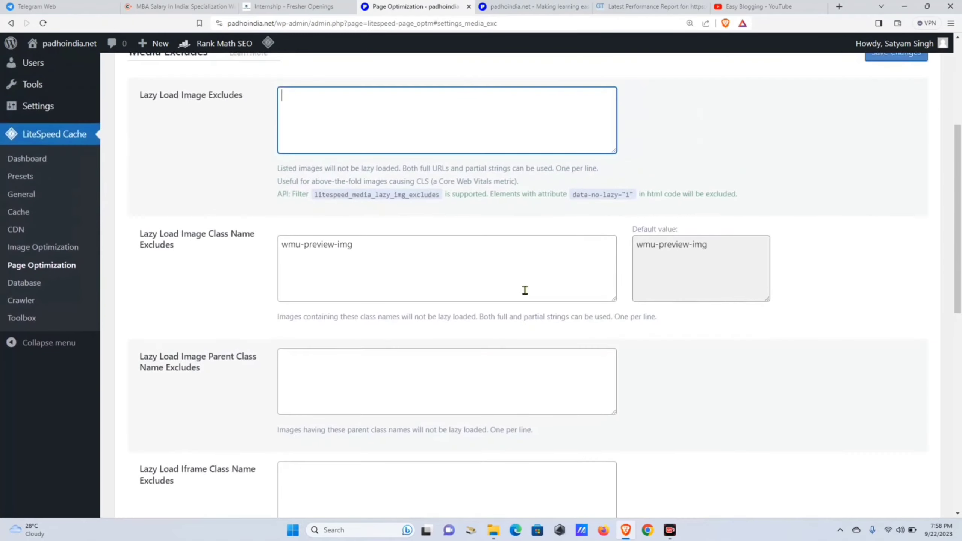
scroll(525, 290, "up", 2)
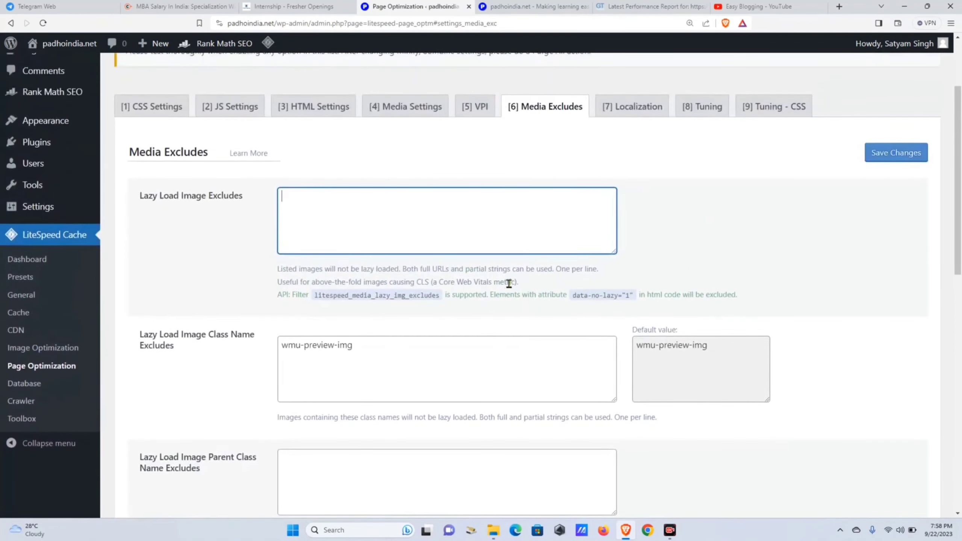
scroll(521, 284, "down", 12)
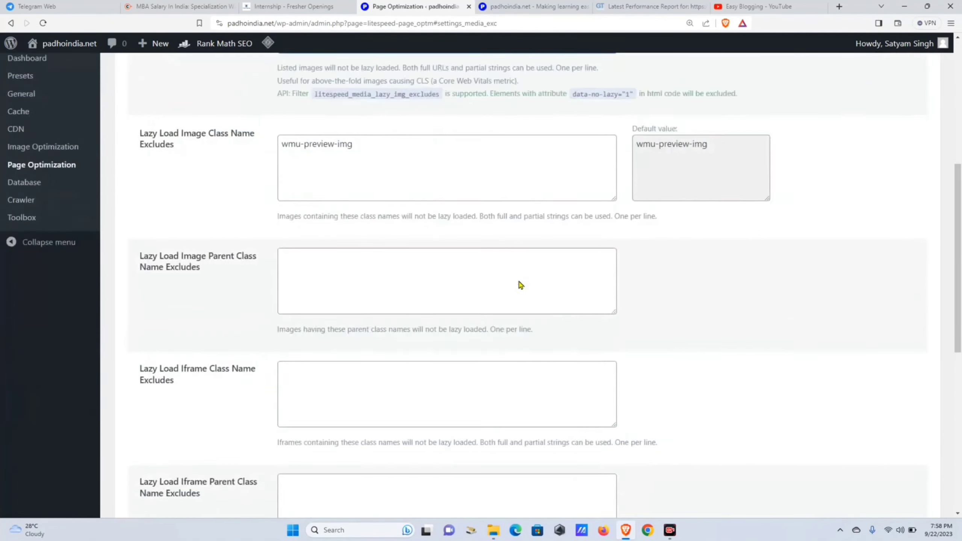
scroll(521, 284, "up", 9)
scroll(527, 280, "up", 5)
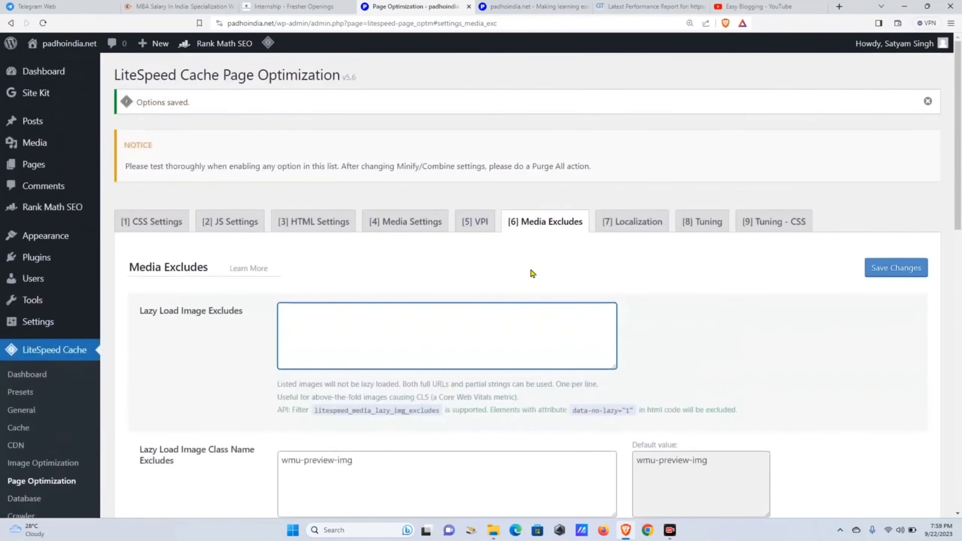
In the Localization settings, turn Gravatar Cache, Gravatar Cache Cron and Localize Resources on, and save the changes
left_click(633, 223)
scroll(628, 239, "down", 1)
scroll(629, 239, "down", 2)
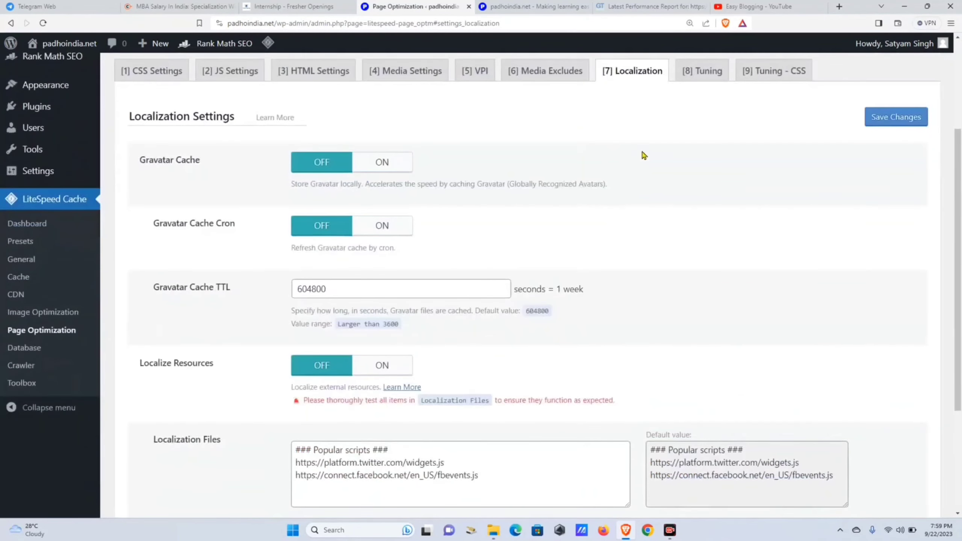
scroll(639, 169, "down", 1)
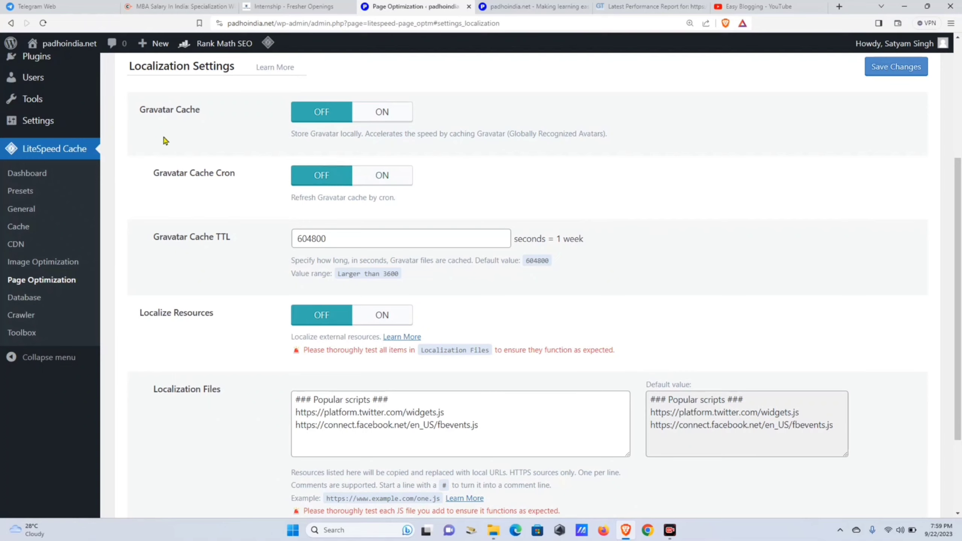
left_click(395, 118)
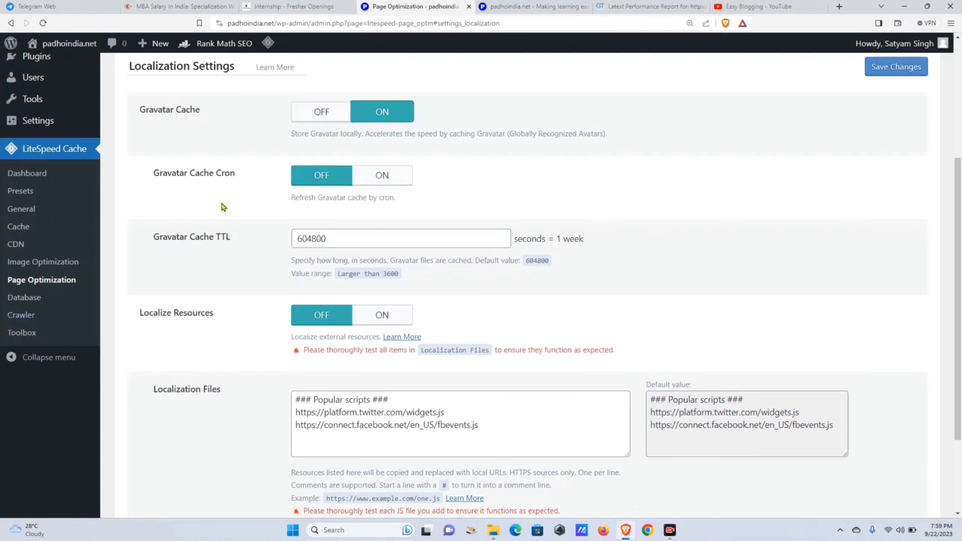
left_click(382, 178)
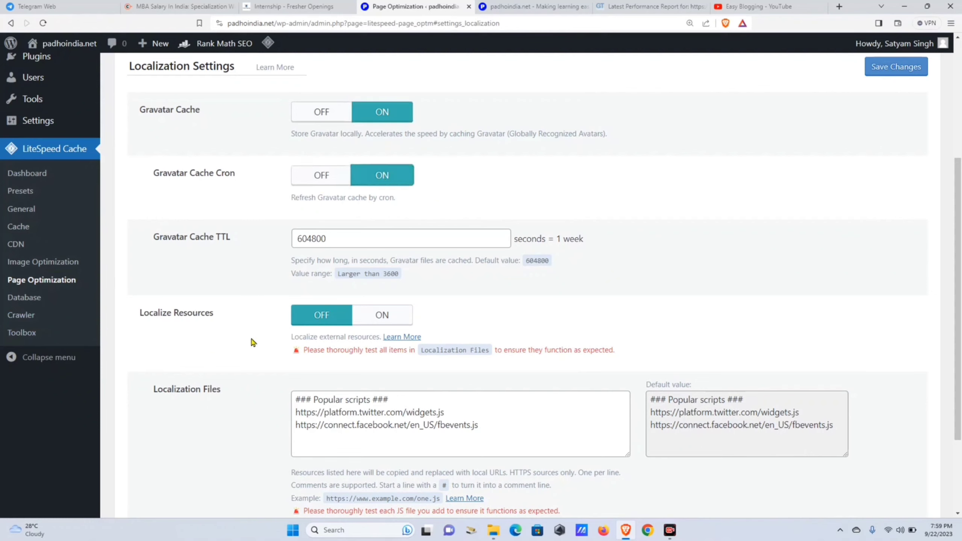
left_click(391, 316)
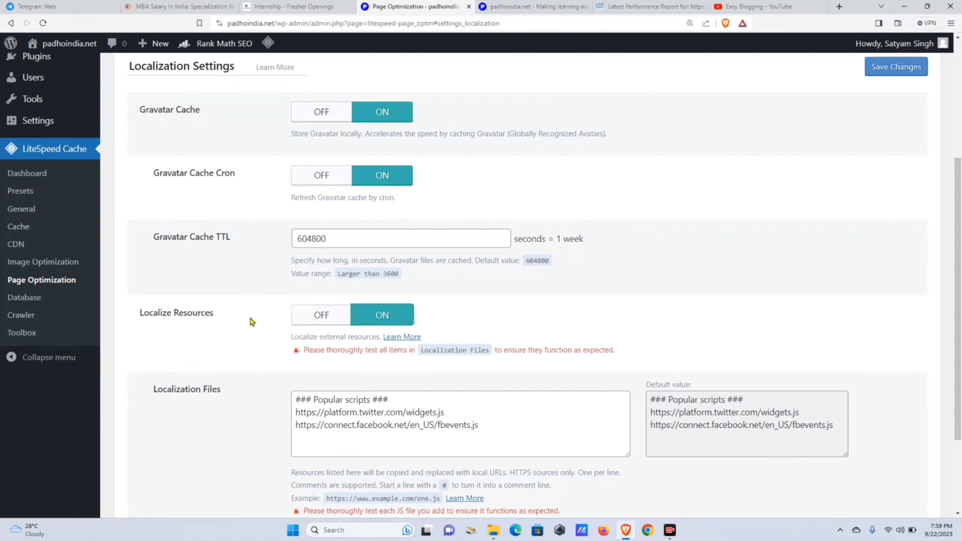
scroll(252, 322, "down", 3)
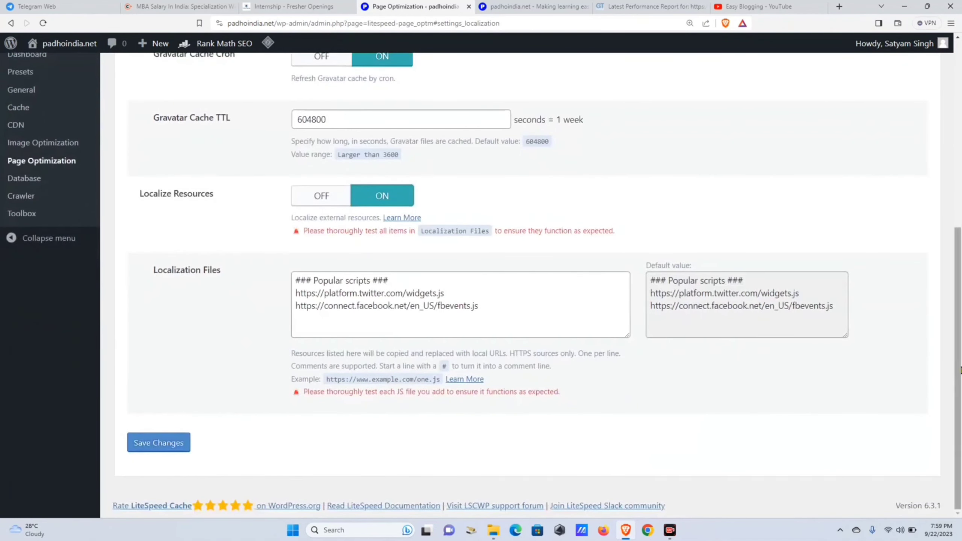
left_click(180, 441)
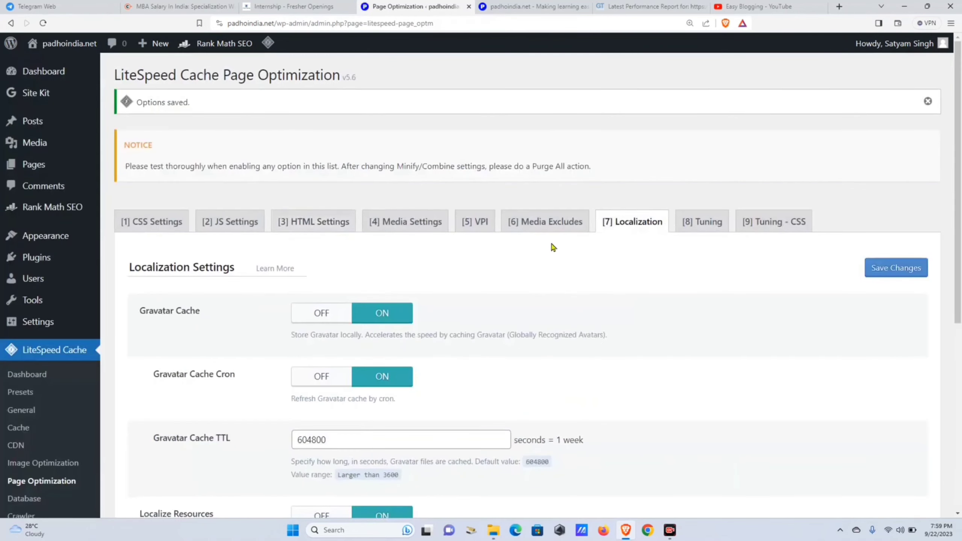
In the Tuning settings, remove gtm.js and analytics.js from JS Deferred / Delayed Excludes and save the changes
left_click(692, 227)
scroll(440, 230, "down", 6)
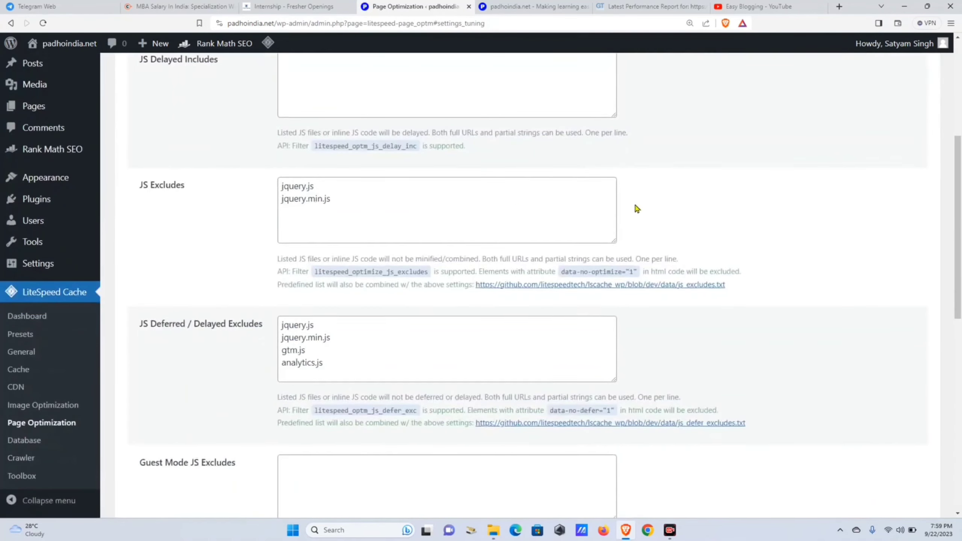
scroll(636, 209, "up", 3)
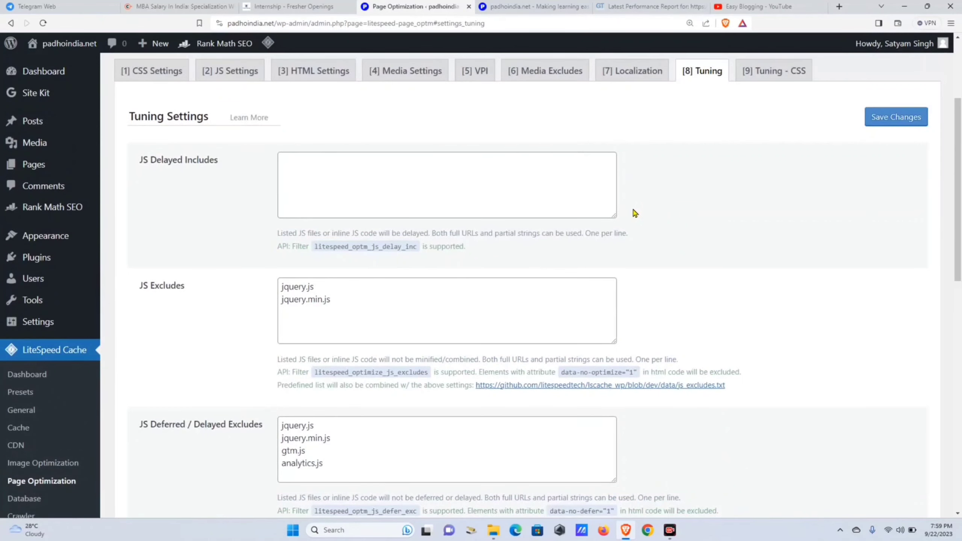
scroll(634, 216, "down", 4)
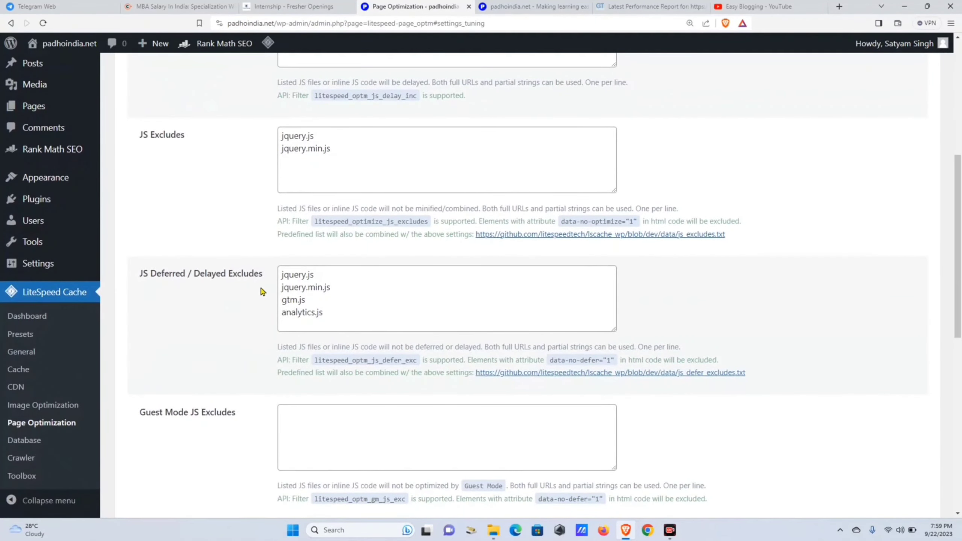
left_click_drag(283, 304, 344, 310)
key("BackSpace")
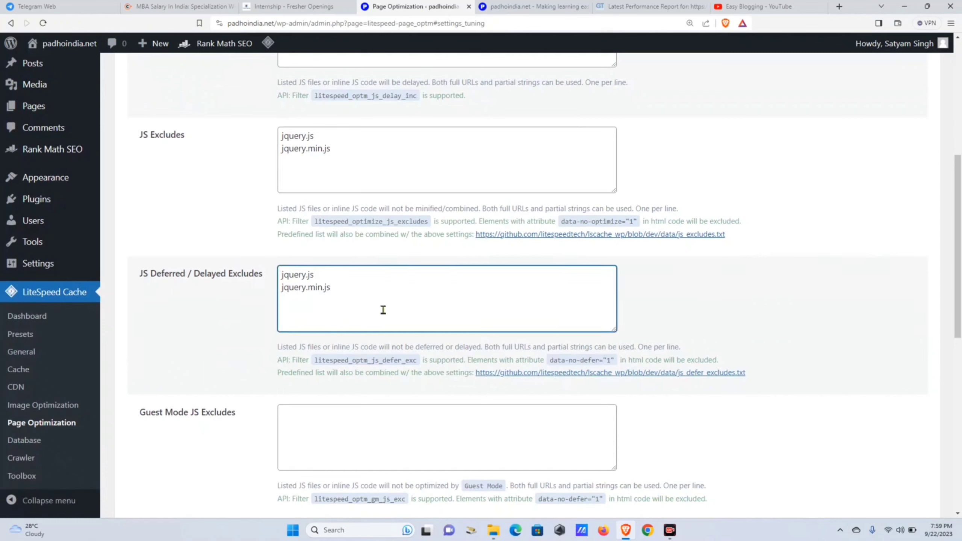
scroll(384, 310, "down", 12)
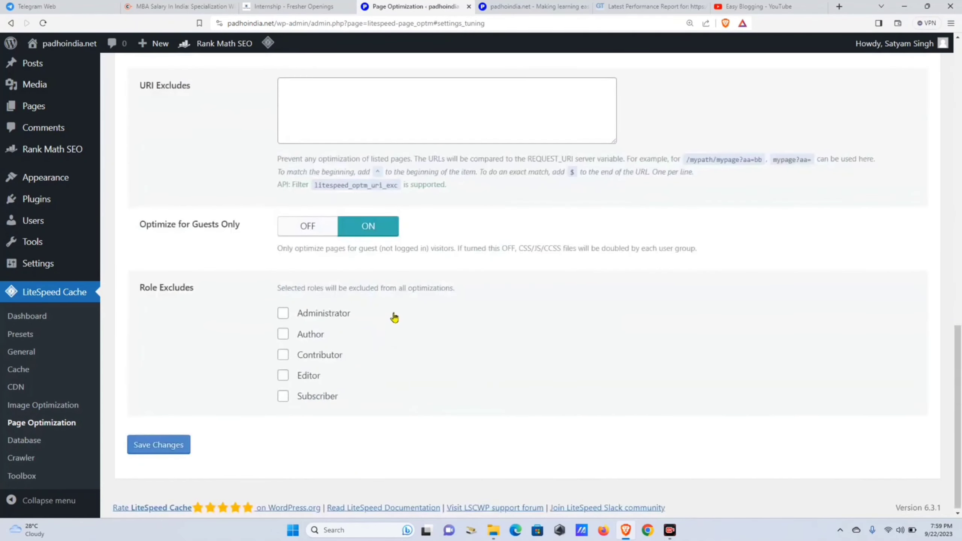
left_click(157, 445)
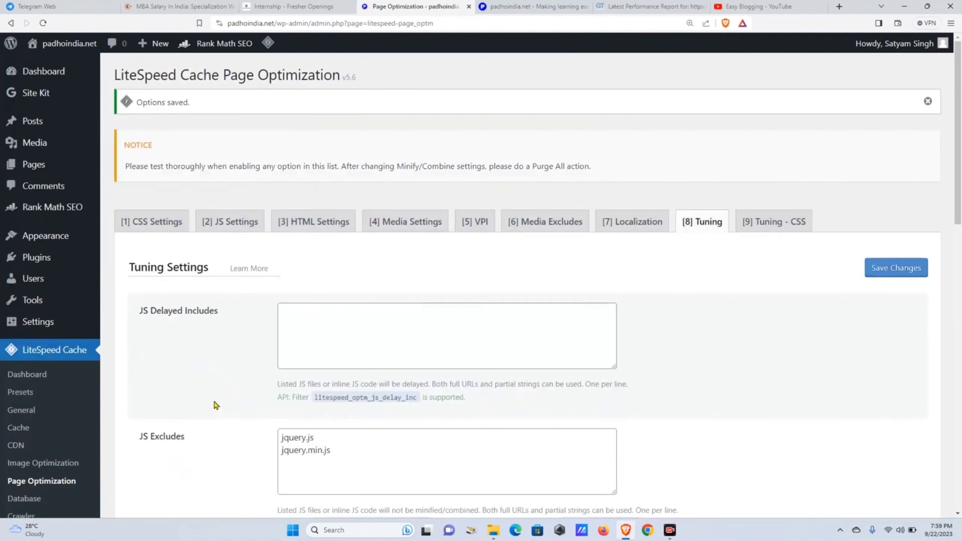
Review the Tuning - CSS settings, save them and dismiss the page notices
scroll(610, 252, "down", 3)
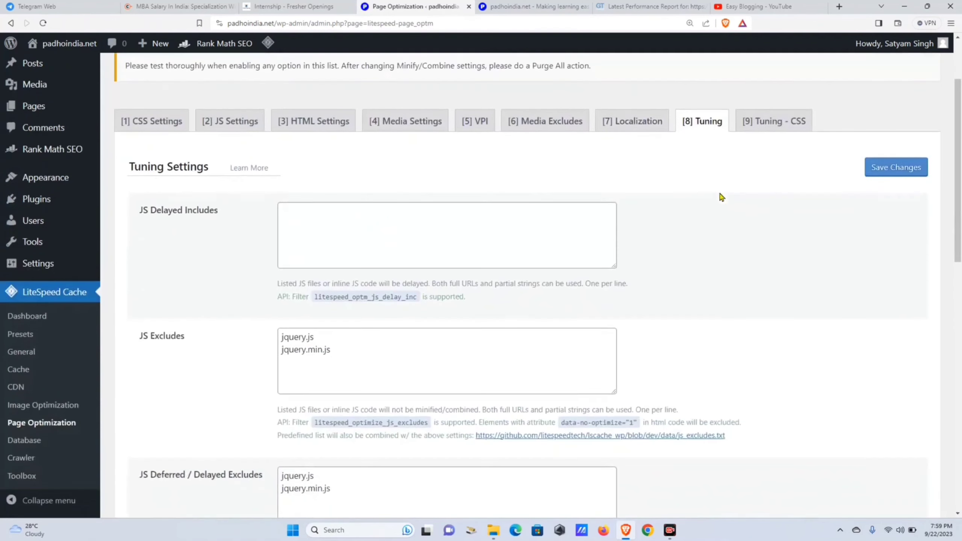
left_click(788, 124)
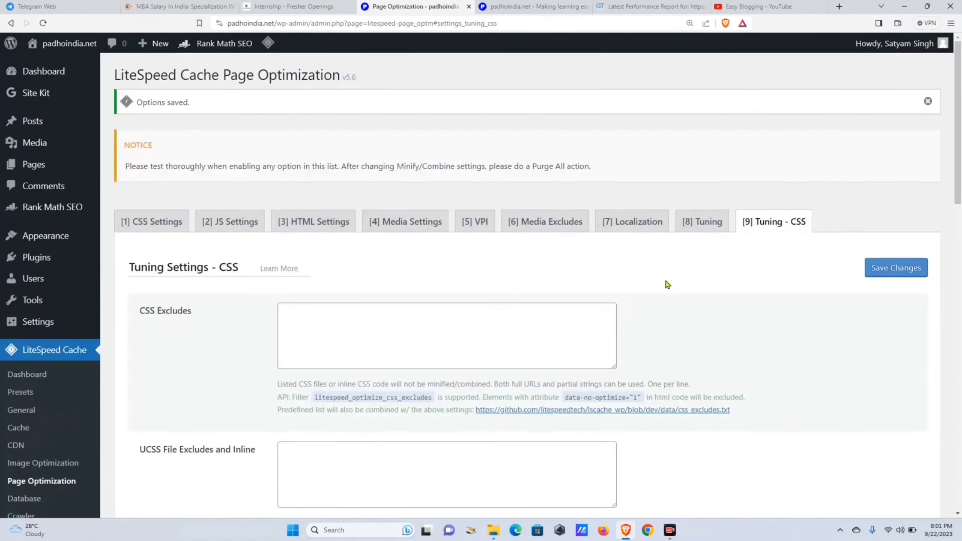
scroll(669, 284, "down", 10)
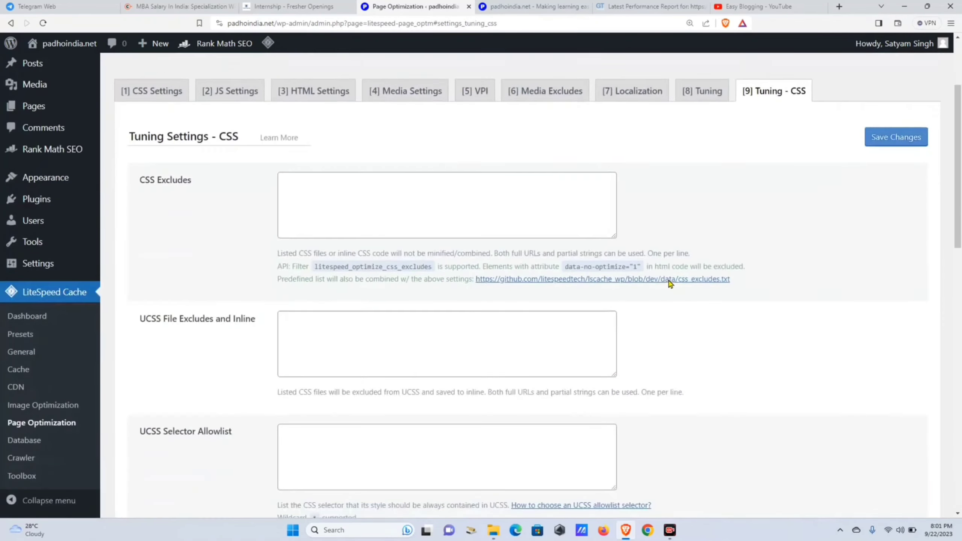
scroll(672, 282, "up", 10)
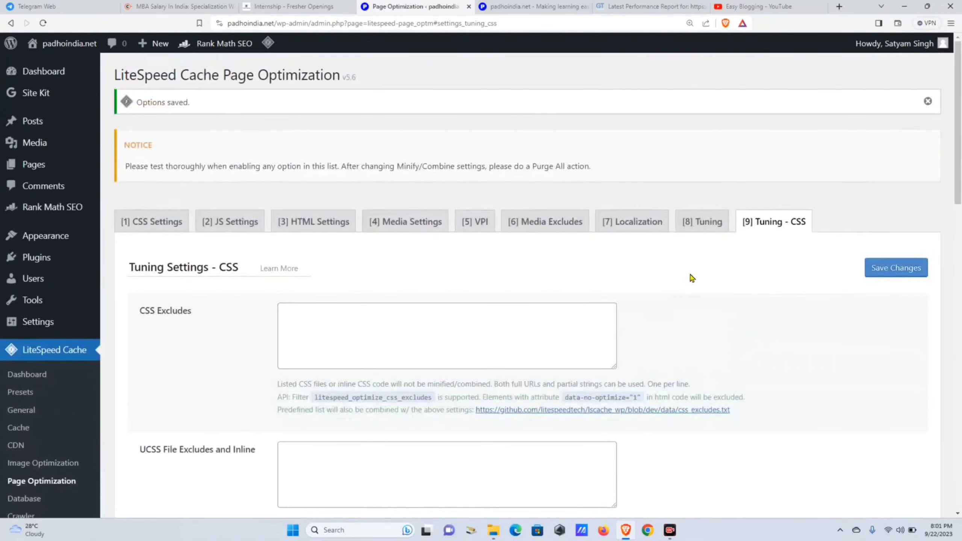
scroll(692, 276, "down", 3)
scroll(761, 237, "down", 5)
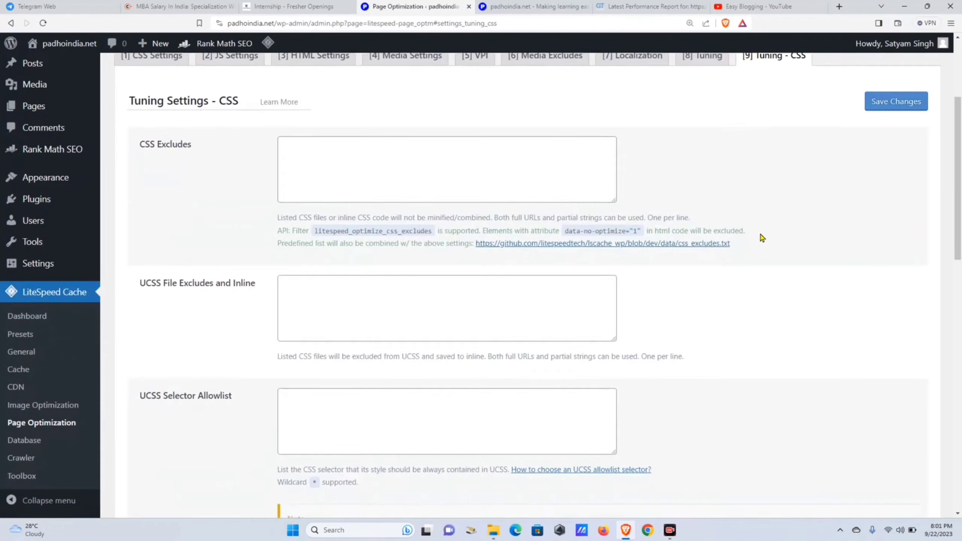
scroll(763, 238, "down", 10)
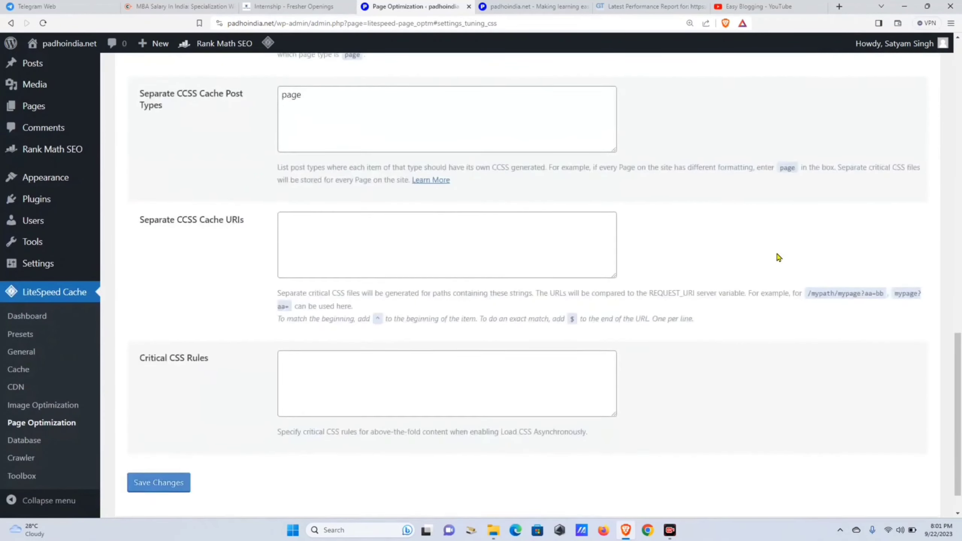
scroll(780, 262, "up", 15)
scroll(784, 266, "up", 5)
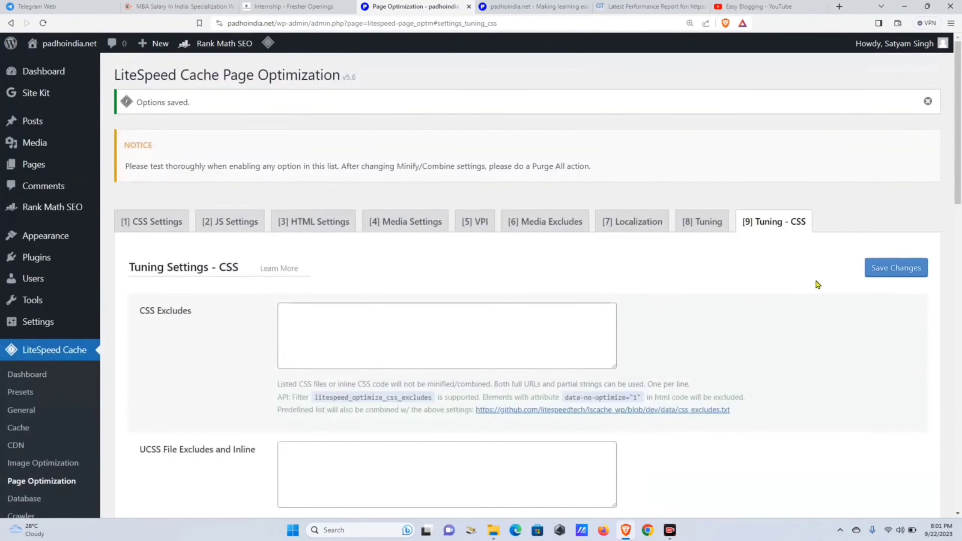
left_click(881, 269)
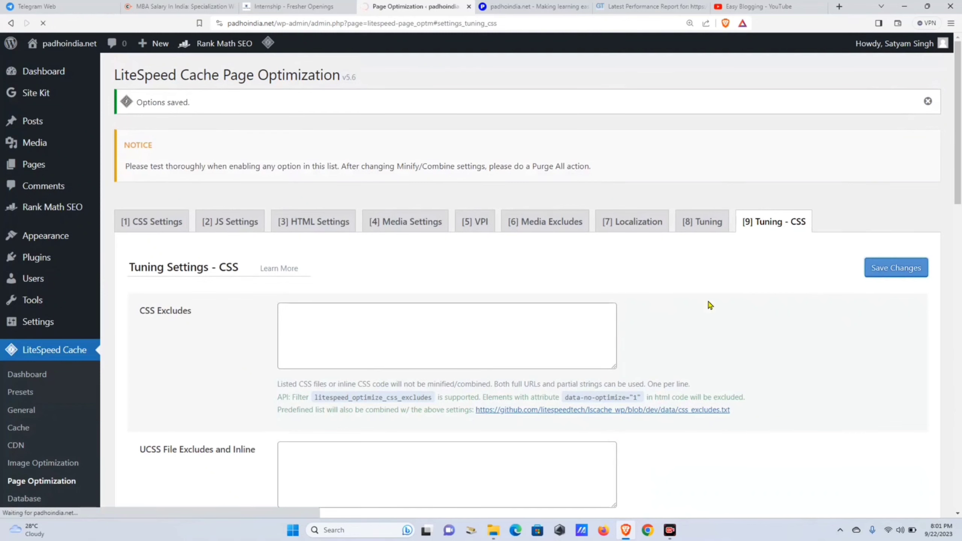
left_click(928, 101)
left_click(928, 101)
Check the DB Optimization Settings in the Database section and open the Crawler page
scroll(696, 215, "down", 10)
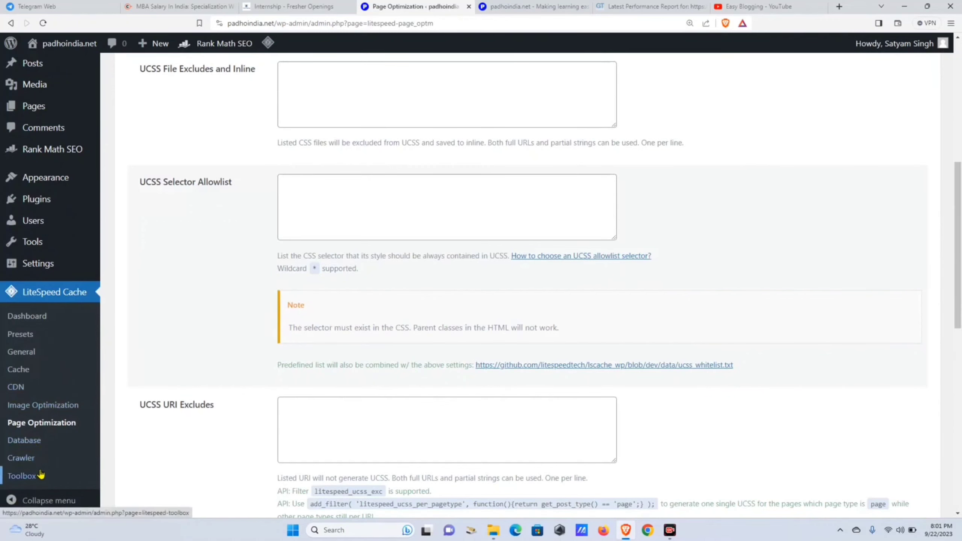
left_click(12, 440)
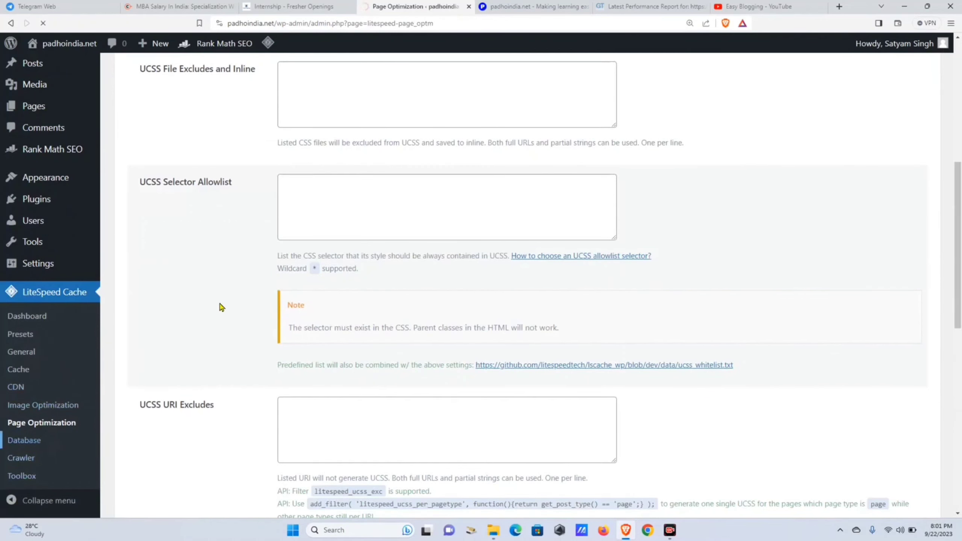
left_click(261, 160)
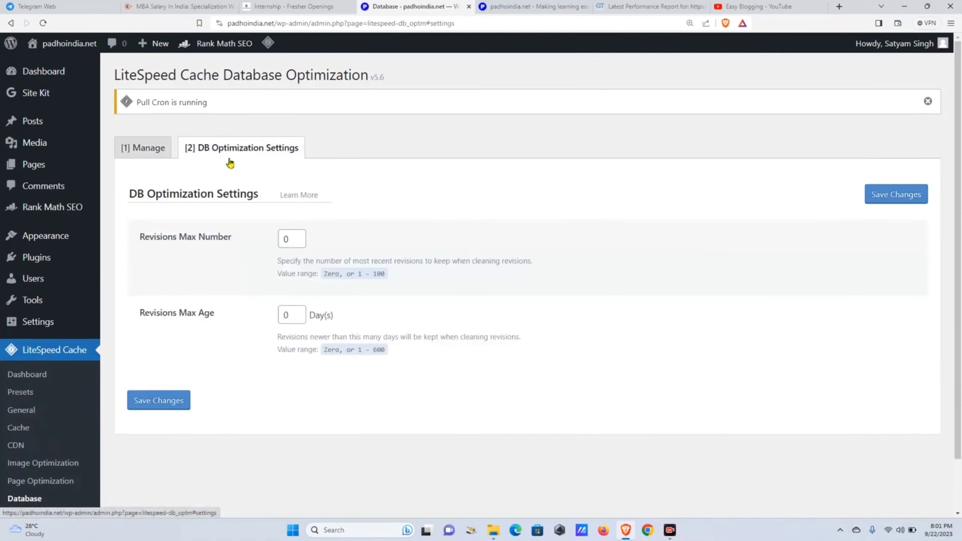
scroll(190, 353, "down", 1)
scroll(189, 353, "down", 2)
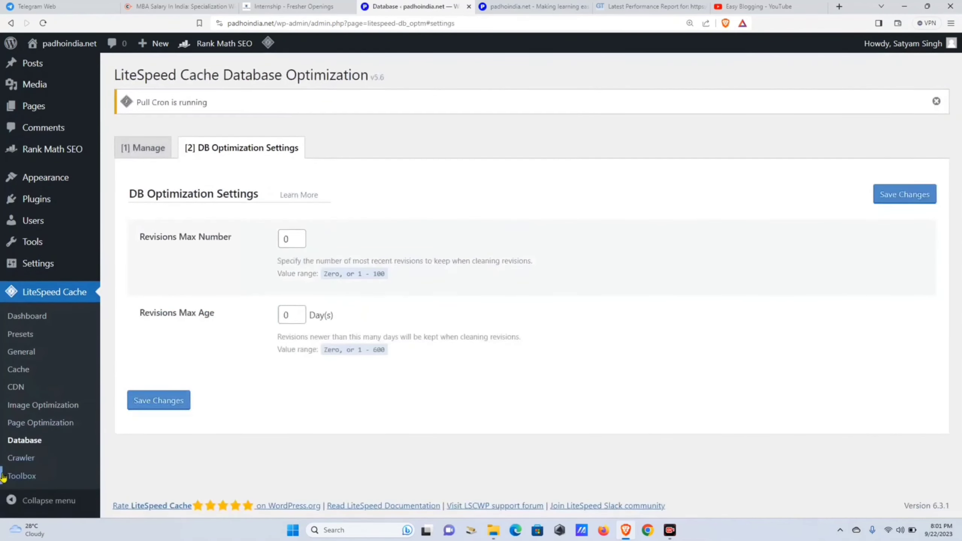
left_click(23, 459)
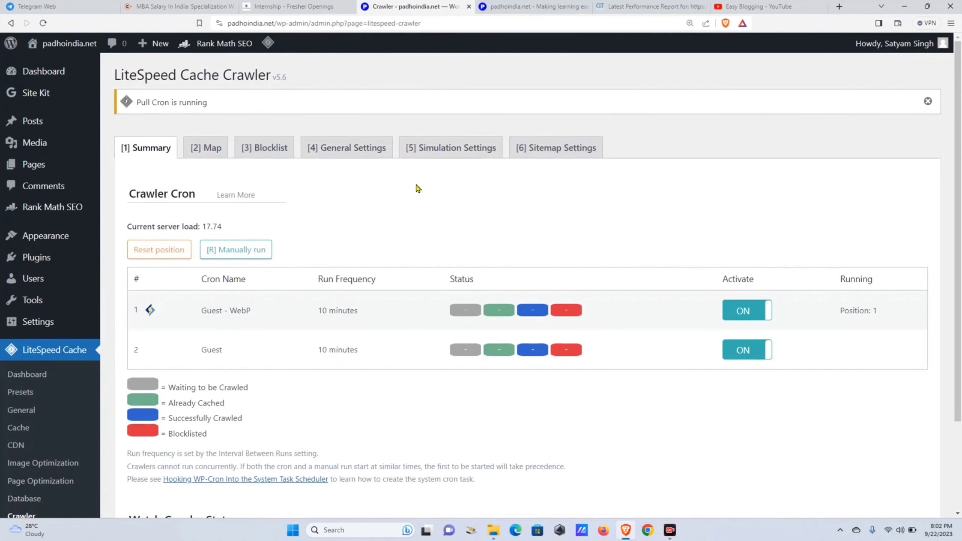
Review the Crawler summary, check the Toolbox purge options and open the list of all posts
scroll(419, 189, "down", 3)
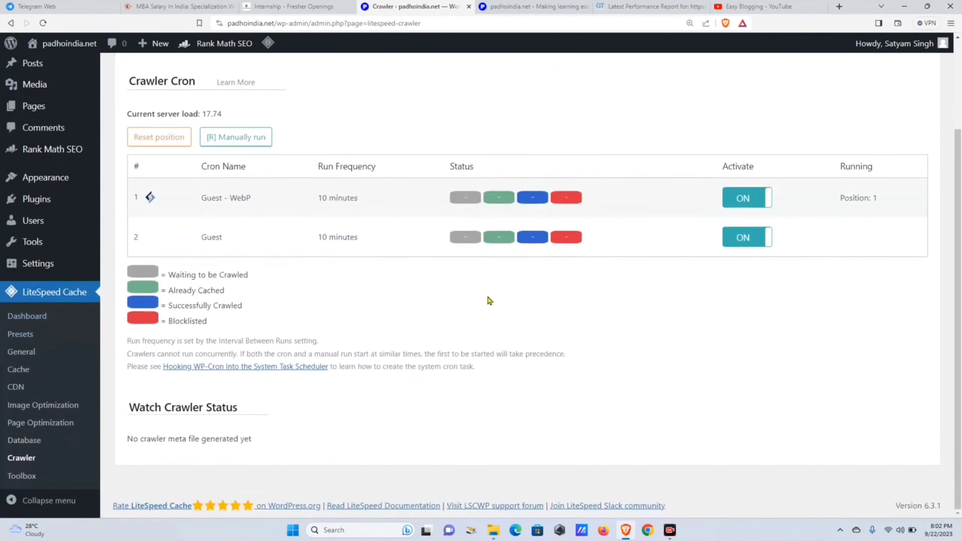
left_click(22, 476)
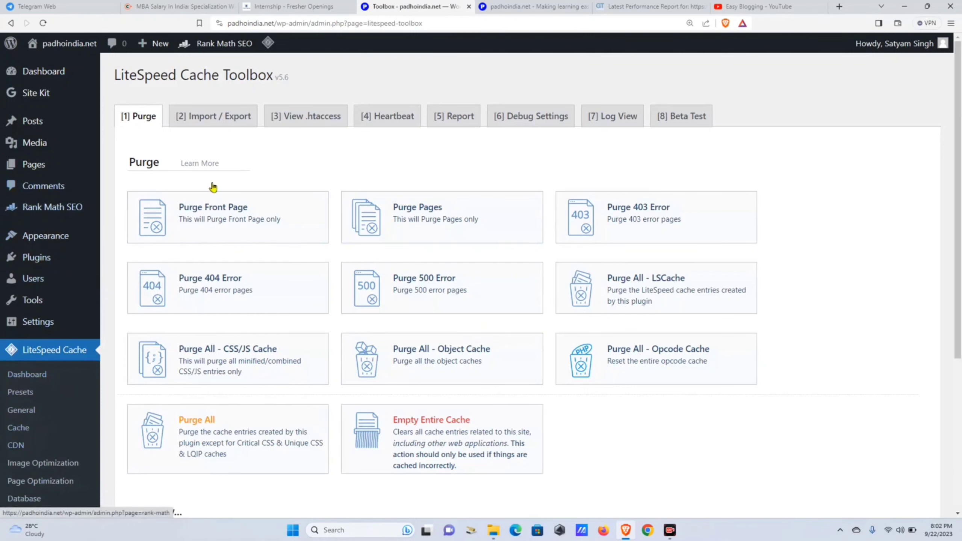
left_click(50, 133)
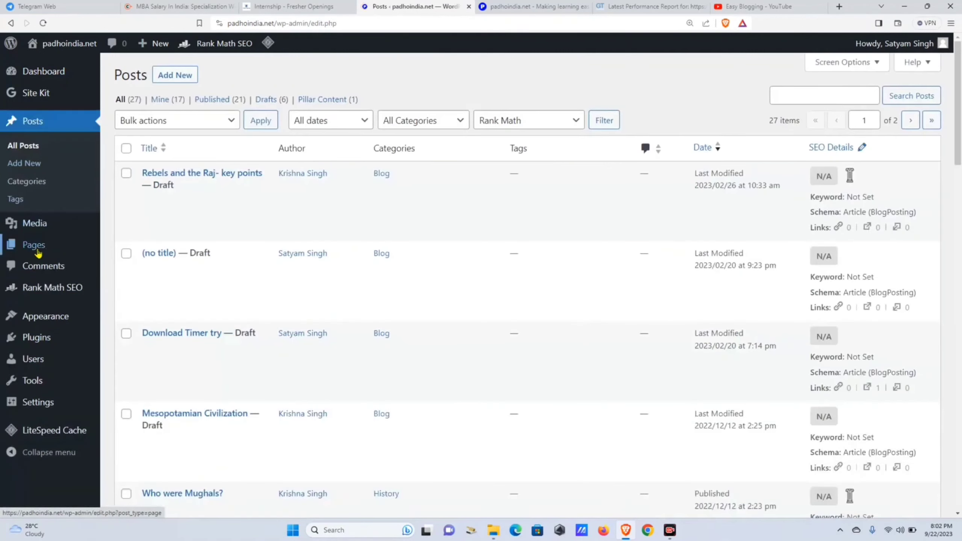
Reload the padhoindia.net front page, purge its LiteSpeed cache and check the post cards on the page
left_click(531, 7)
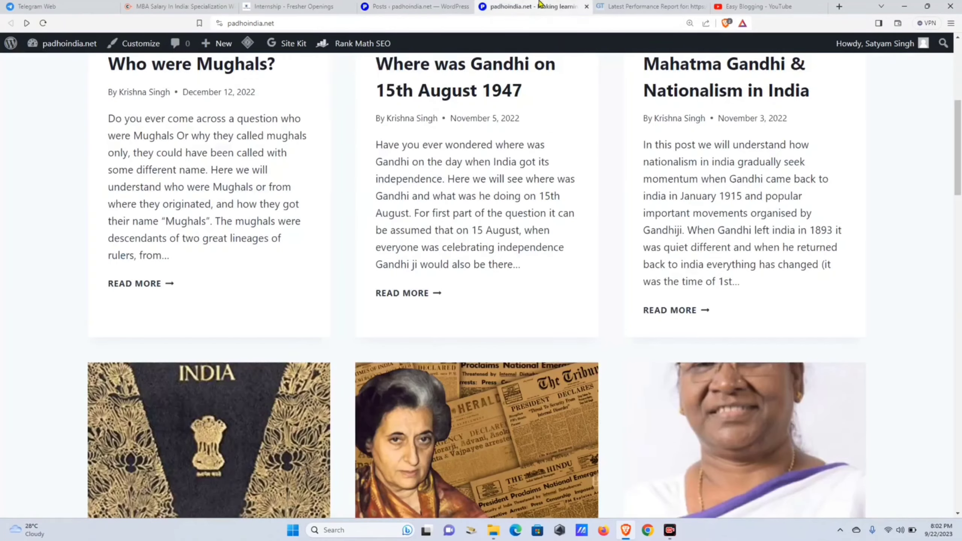
left_click(43, 29)
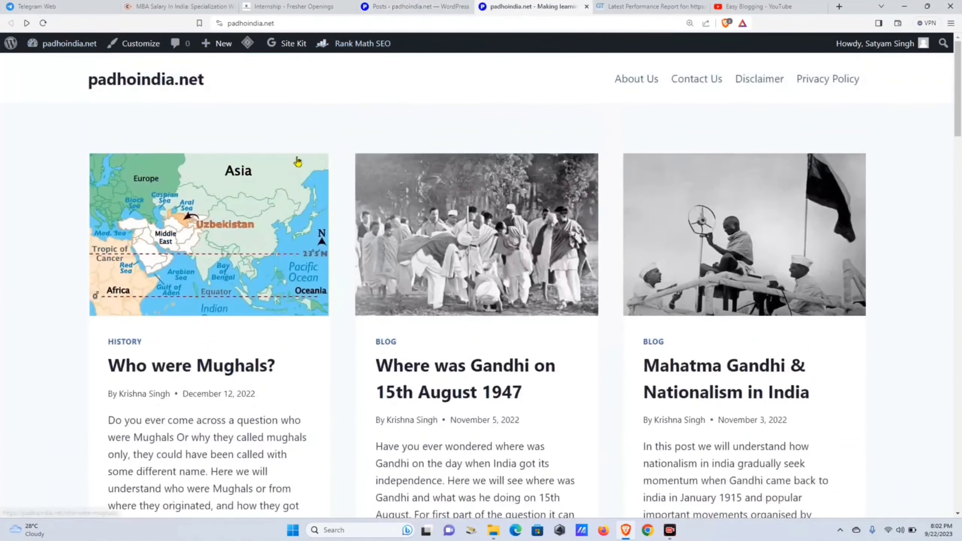
mouse_move(246, 45)
left_click(253, 103)
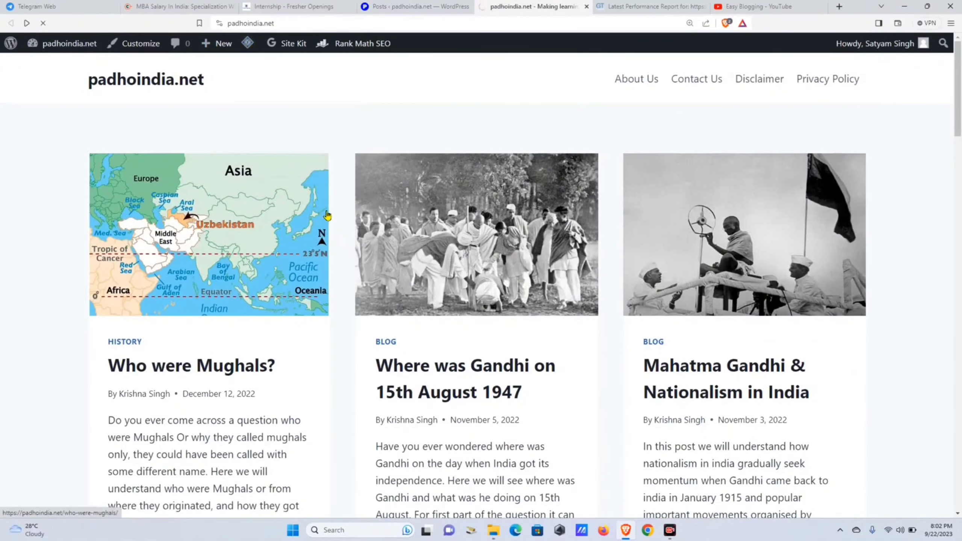
scroll(328, 188, "down", 20)
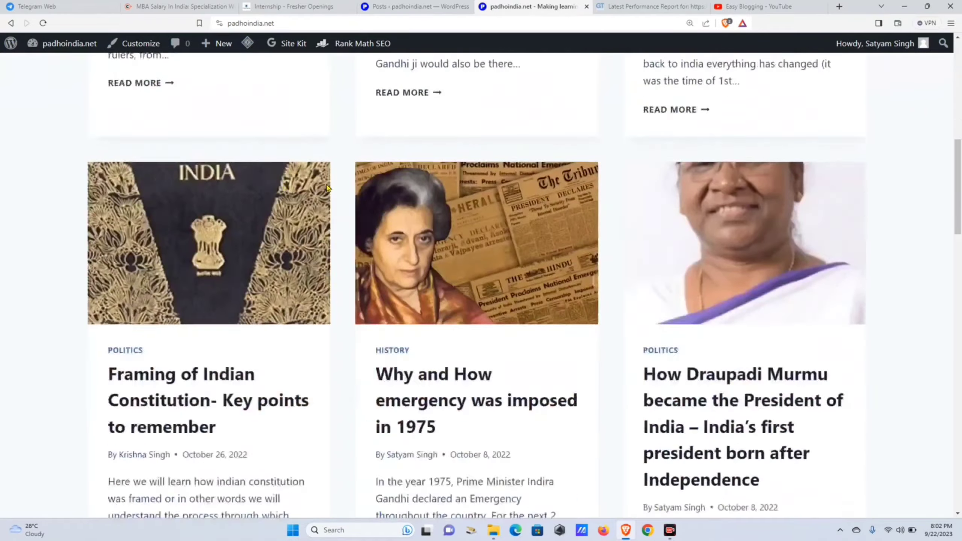
scroll(495, 269, "up", 8)
scroll(492, 257, "up", 10)
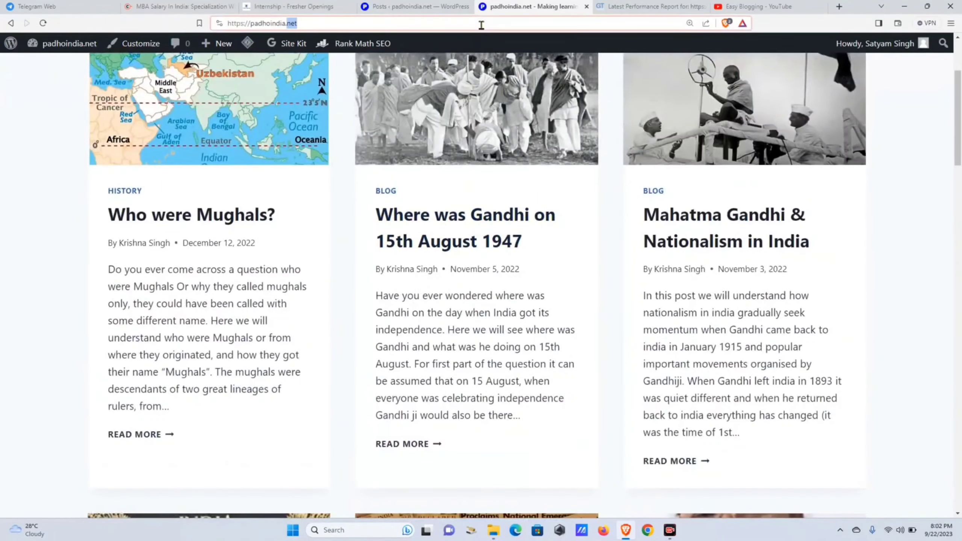
left_click(614, 7)
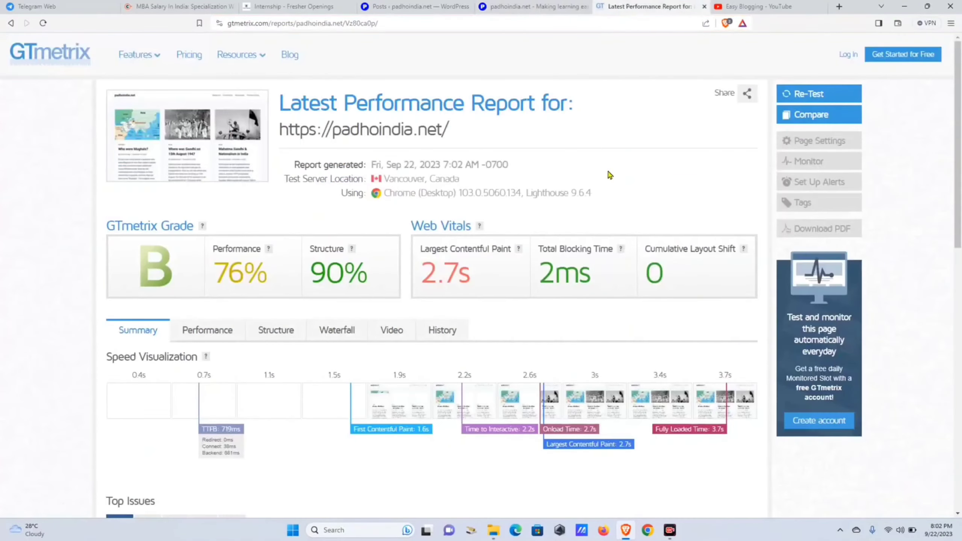
left_click(806, 95)
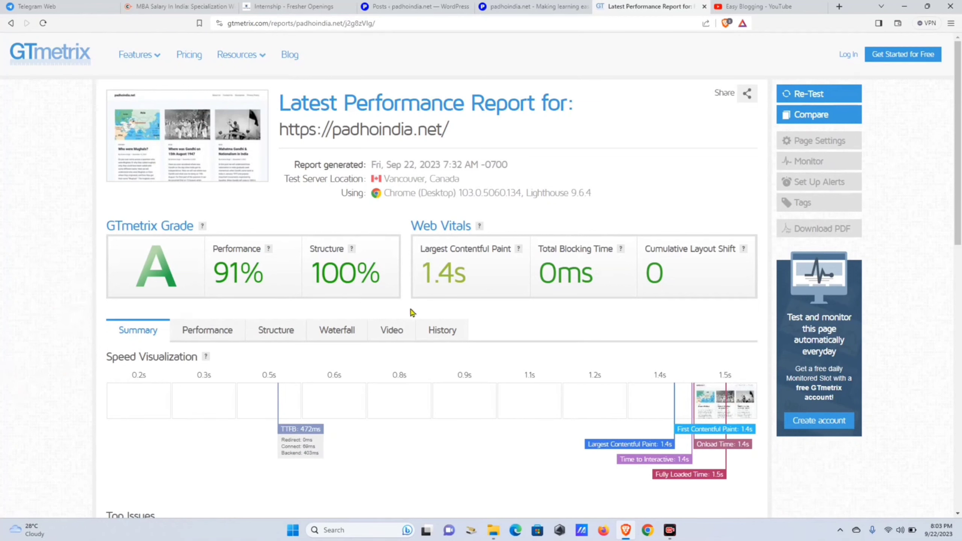
scroll(543, 310, "down", 5)
scroll(529, 307, "up", 6)
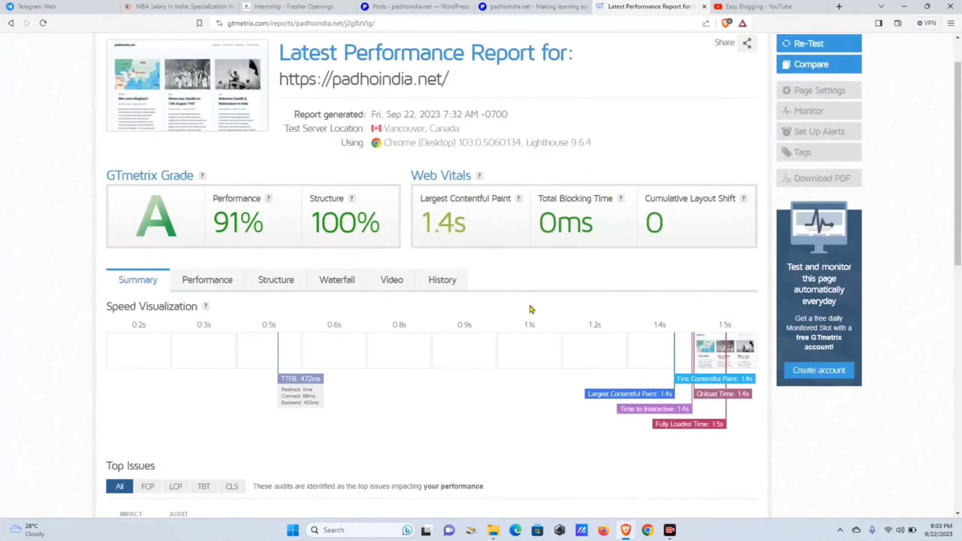
scroll(294, 284, "down", 12)
scroll(293, 284, "up", 15)
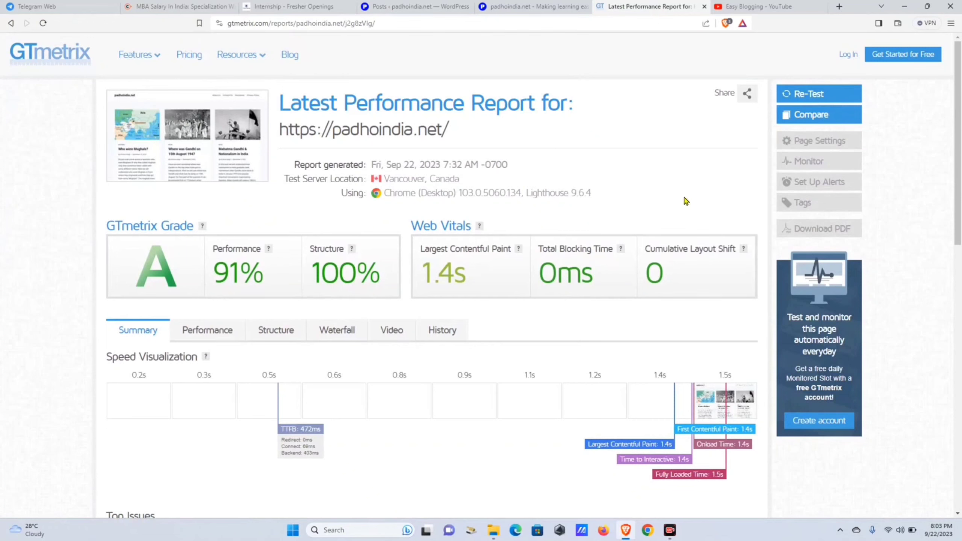
Run the GTmetrix test once more and examine the new report's scores, Speed Visualization and Top Issues
left_click(816, 95)
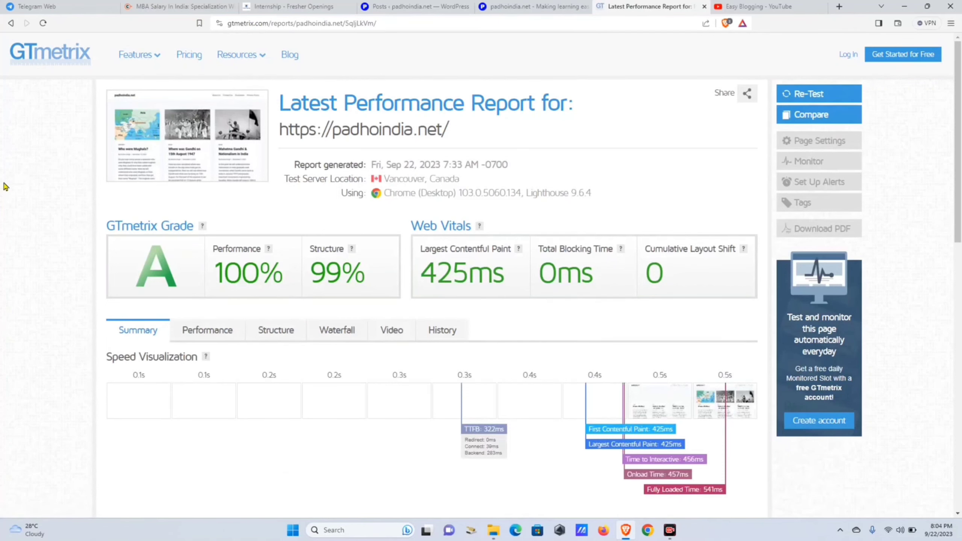
scroll(5, 186, "down", 3)
scroll(4, 186, "up", 3)
scroll(590, 325, "down", 12)
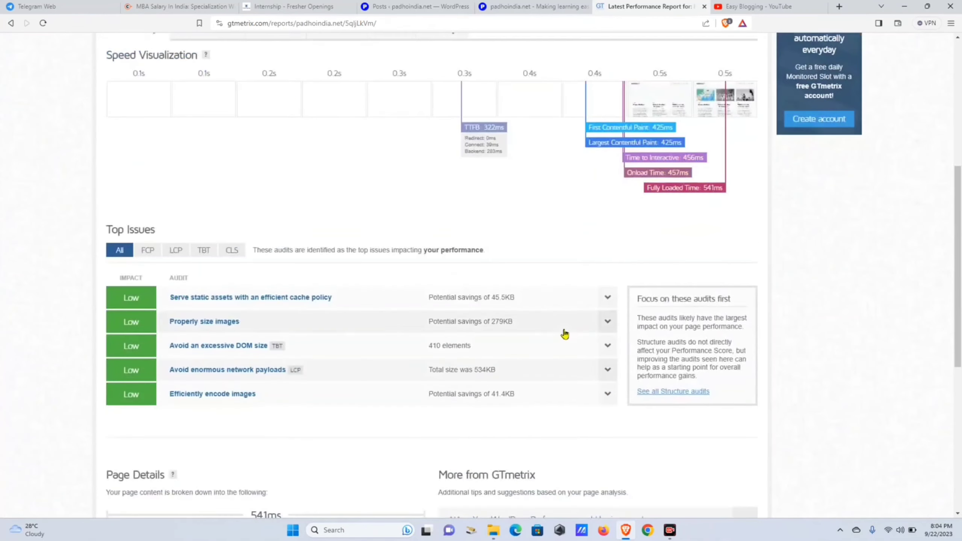
scroll(522, 342, "up", 10)
scroll(520, 342, "up", 2)
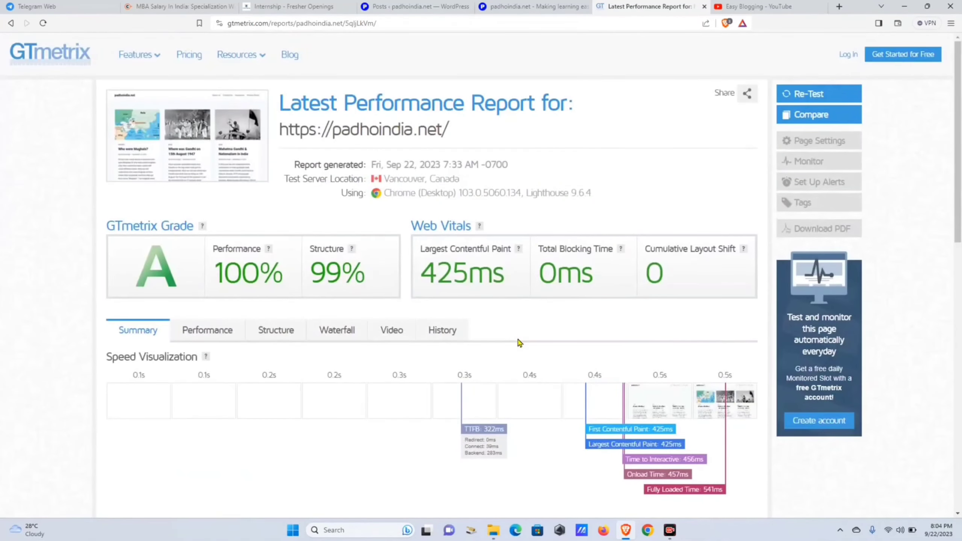